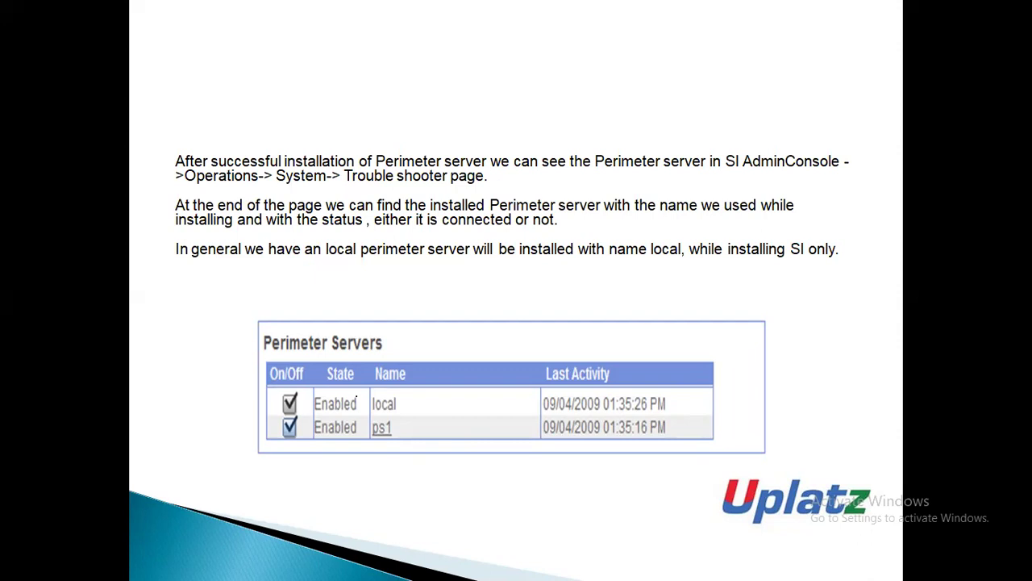
# End the slide show from the Perimeter Servers slide and discard the ink annotations
pyautogui.press('Right')
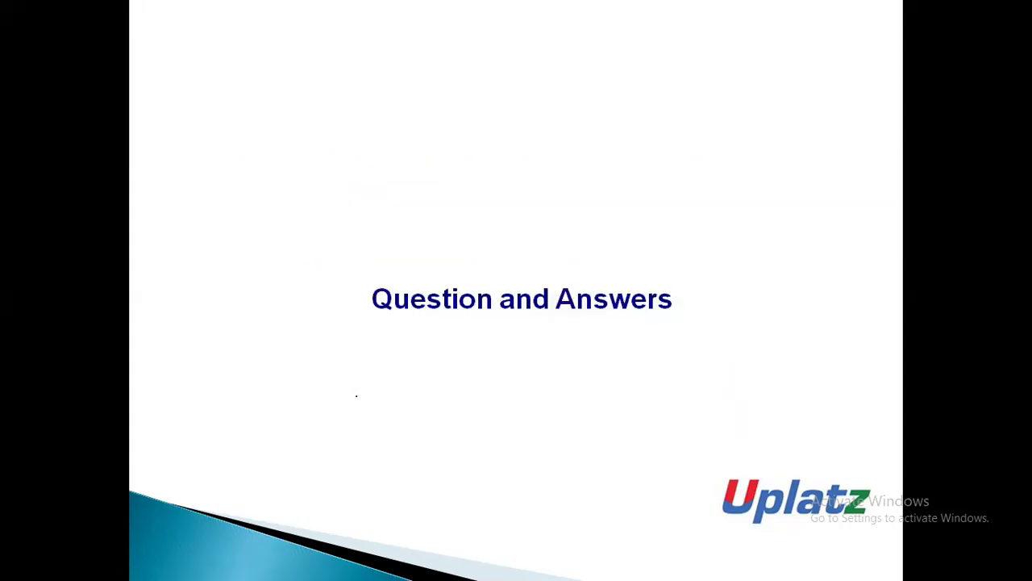
pyautogui.press('Left')
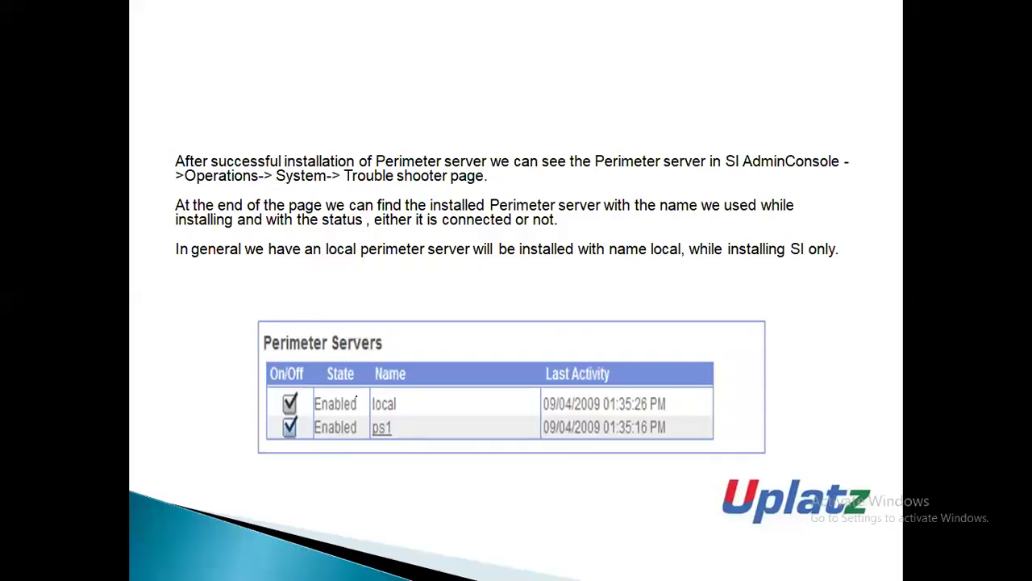
pyautogui.rightClick(555, 267)
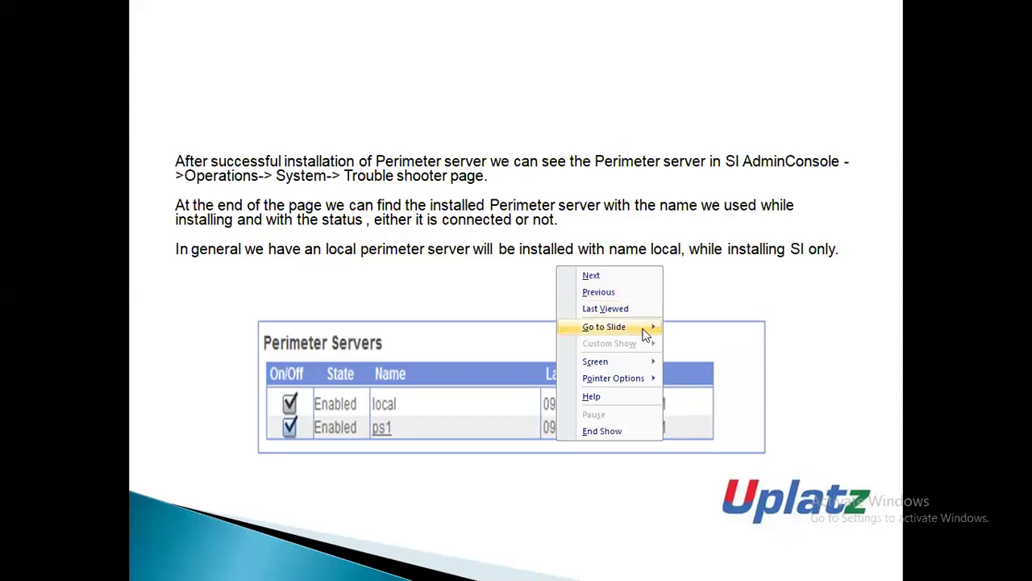
pyautogui.click(612, 427)
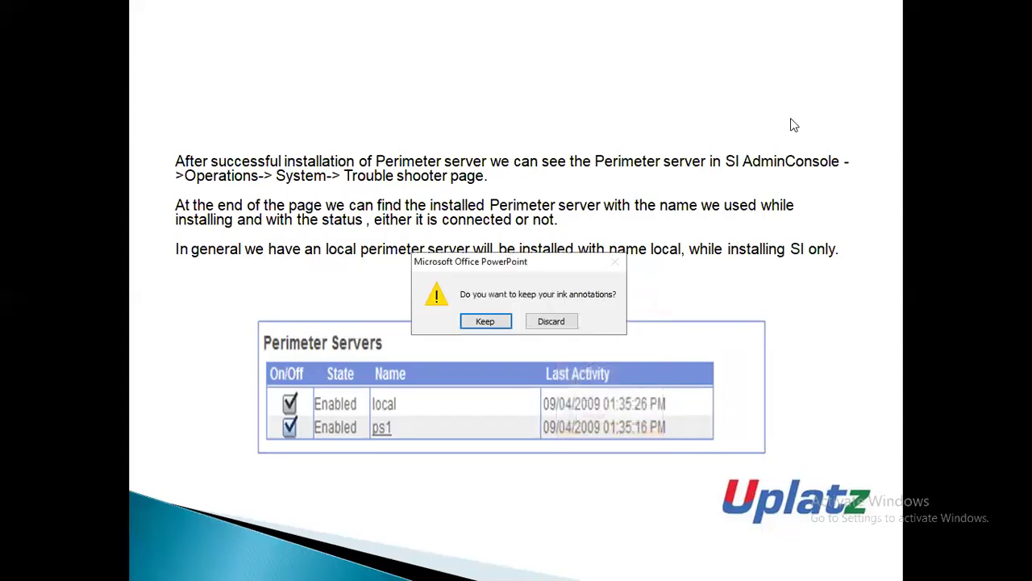
pyautogui.click(564, 318)
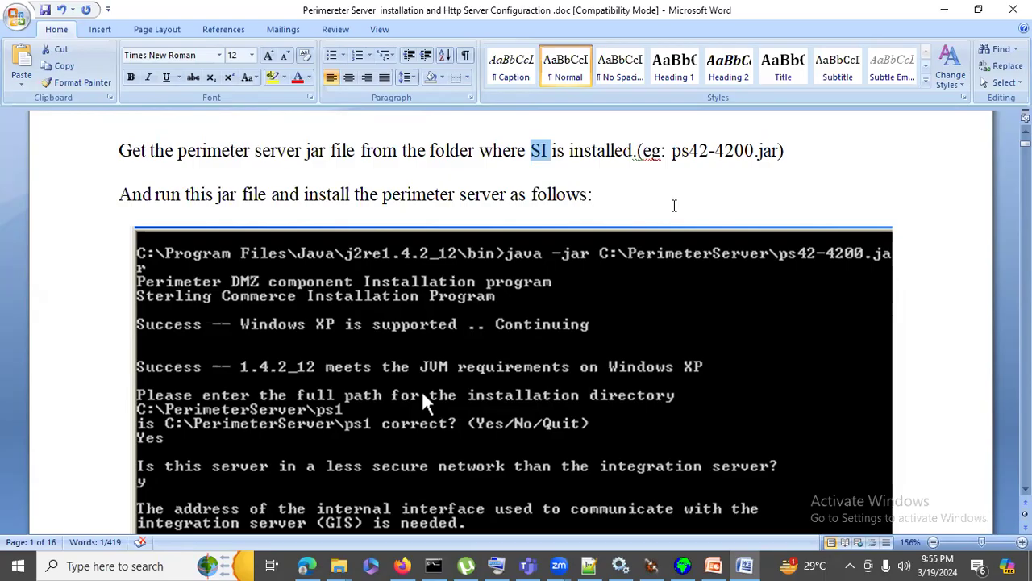
# Open a new File Explorer window and go to the IBM\SterlingIntegrator\install folder on the WORK (D:) drive
pyautogui.click(338, 564)
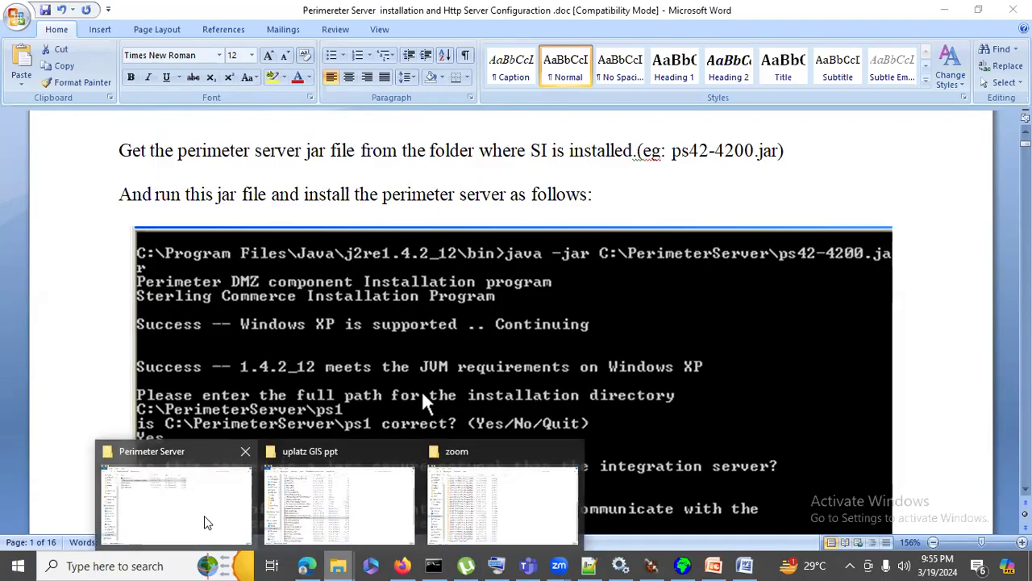
pyautogui.press('super+e')
pyautogui.scroll(-2, 89, 363)
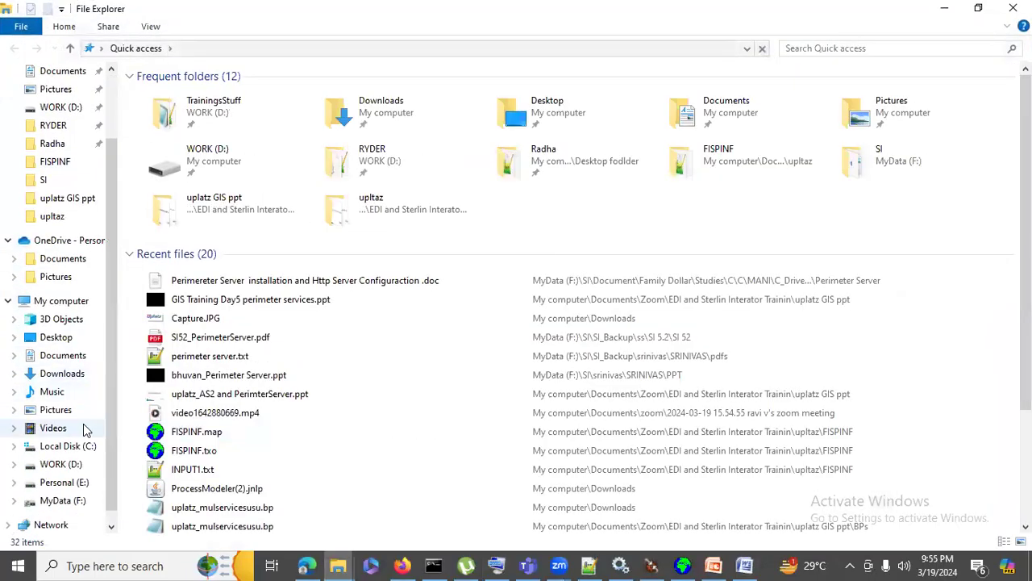
pyautogui.click(81, 463)
pyautogui.click(171, 332)
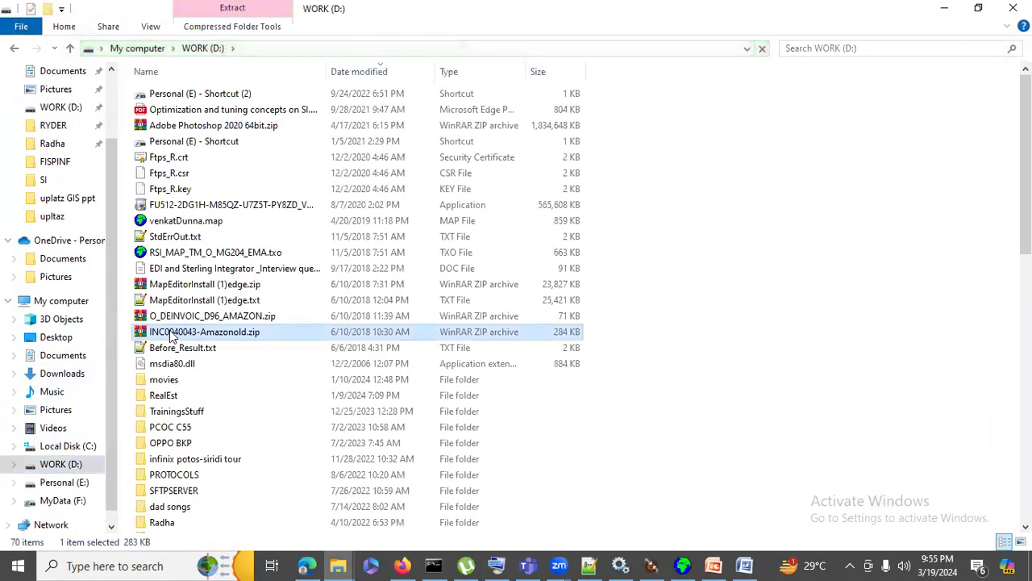
pyautogui.write('ib')
pyautogui.press('Return')
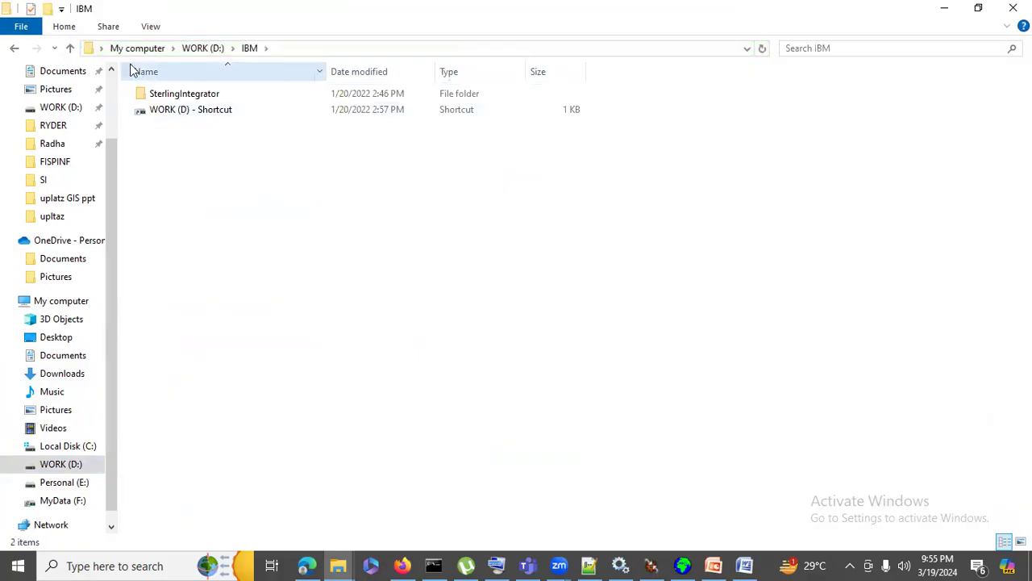
pyautogui.click(188, 95)
pyautogui.doubleClick(188, 96)
pyautogui.doubleClick(189, 95)
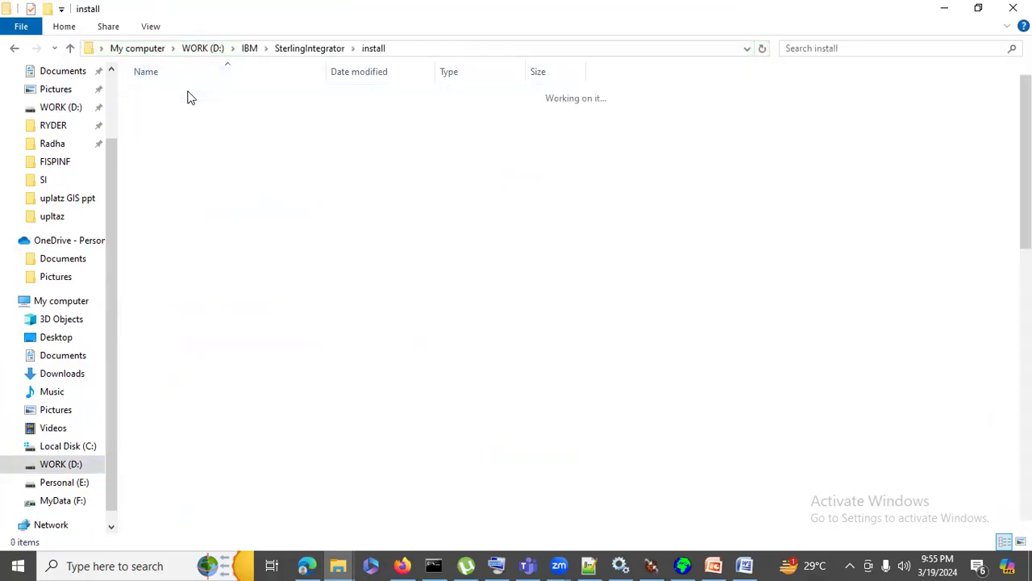
# Look inside the jar folder of the install directory and return to install
pyautogui.click(182, 254)
pyautogui.scroll(-1, 256, 268)
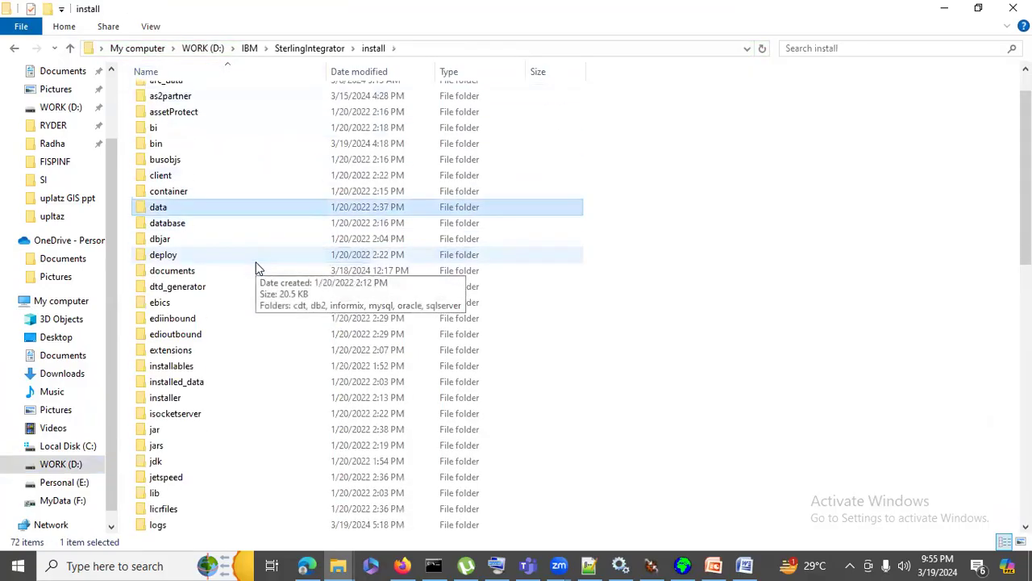
pyautogui.scroll(-2, 258, 269)
pyautogui.scroll(-1, 257, 268)
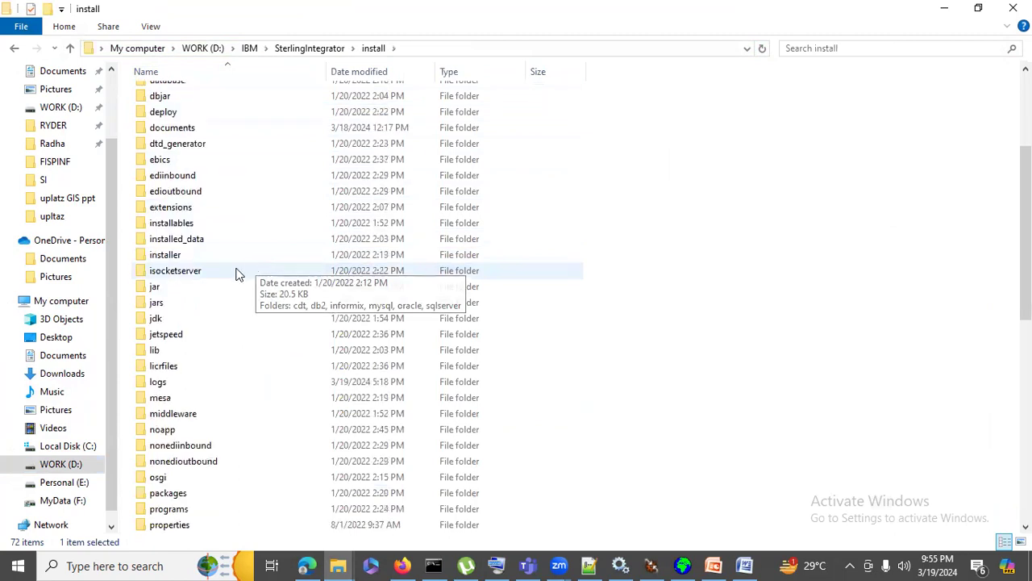
pyautogui.doubleClick(161, 289)
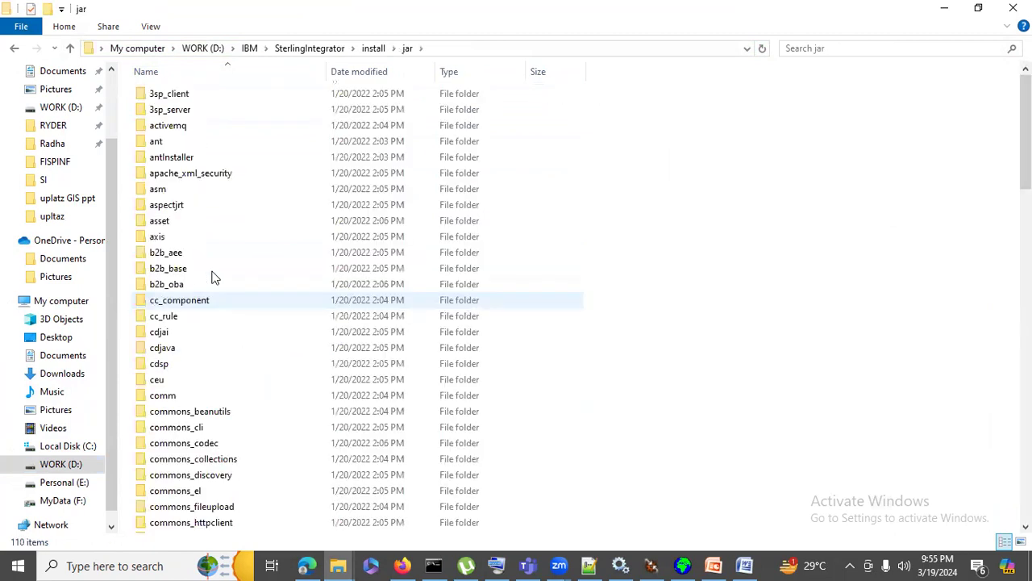
pyautogui.press('BackSpace')
# Open the packages folder inside install and select the perimeter server file ps_4060400.jar
pyautogui.scroll(-2, 234, 269)
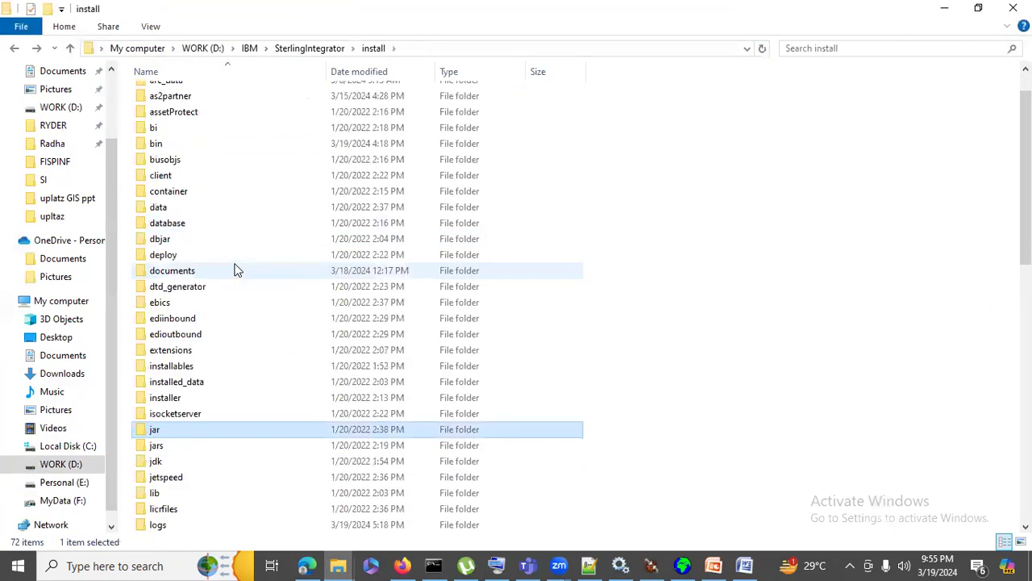
pyautogui.scroll(-1, 234, 269)
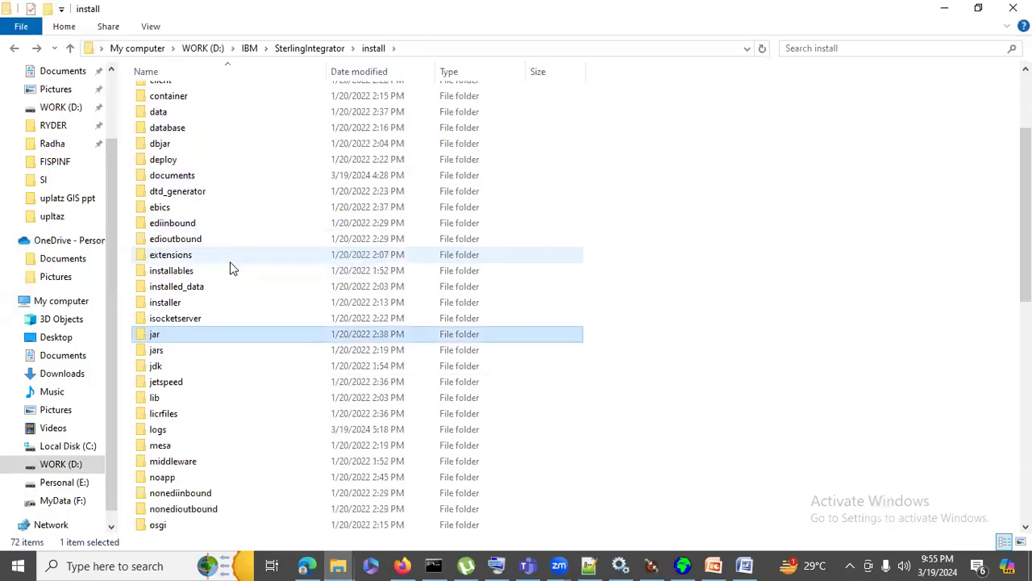
pyautogui.scroll(-1, 232, 269)
pyautogui.scroll(-1, 231, 267)
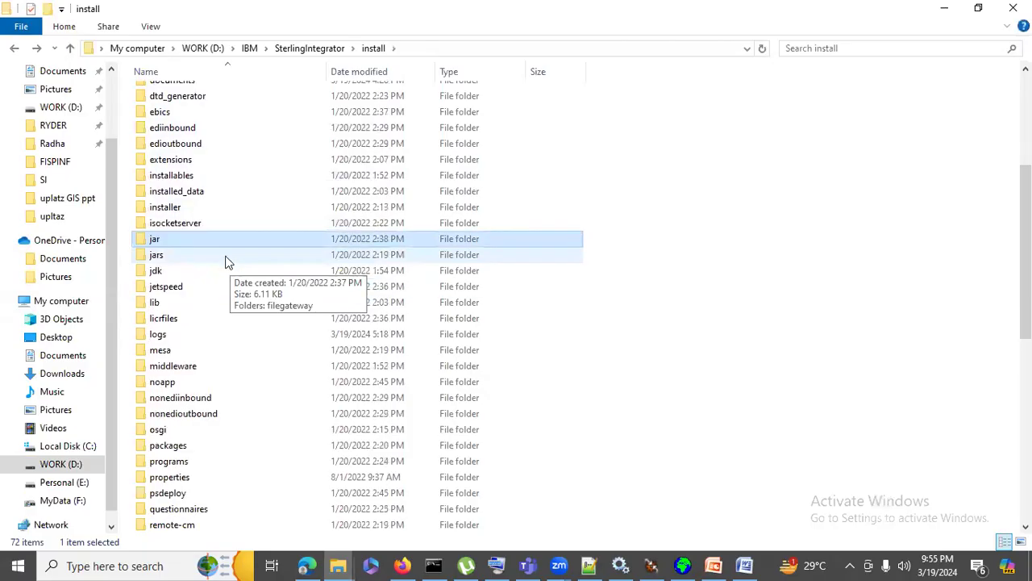
pyautogui.scroll(-2, 224, 258)
pyautogui.scroll(-1, 225, 266)
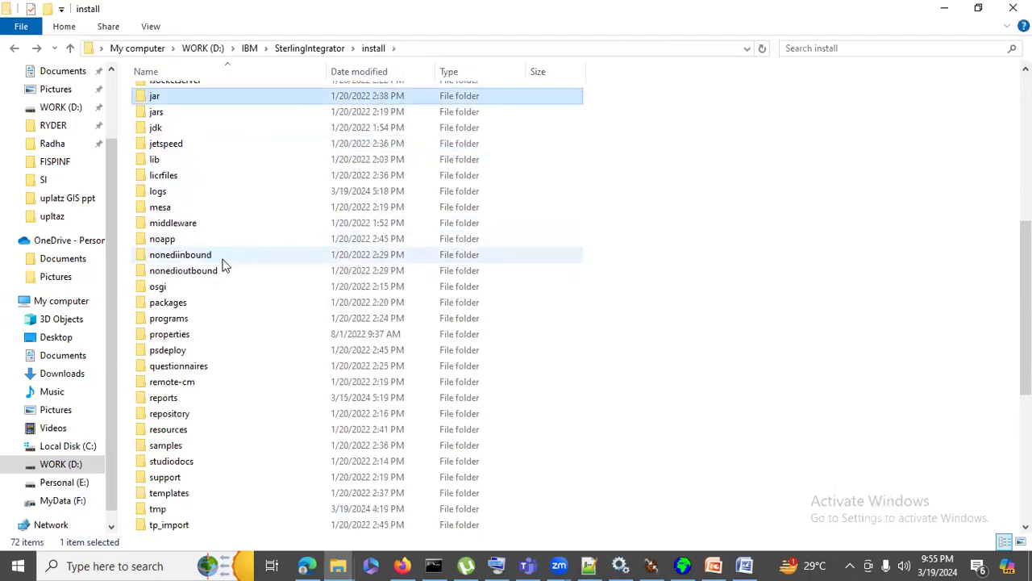
pyautogui.scroll(-1, 225, 266)
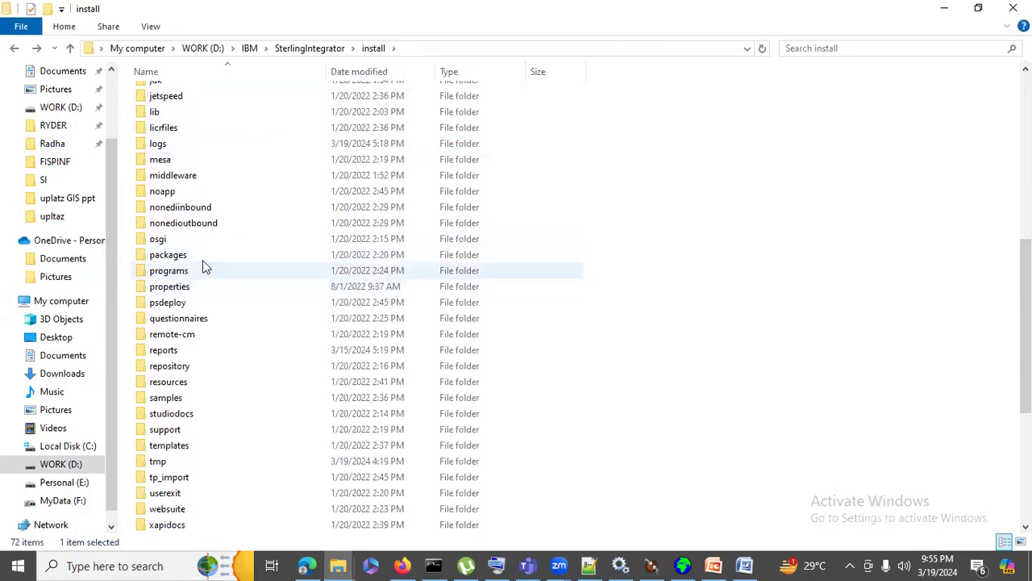
pyautogui.doubleClick(200, 258)
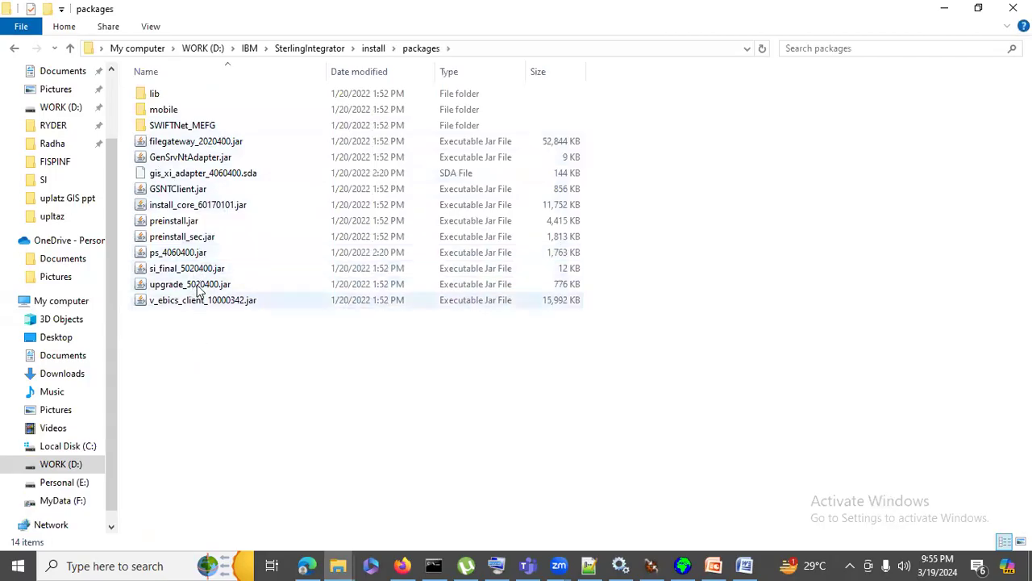
pyautogui.click(181, 256)
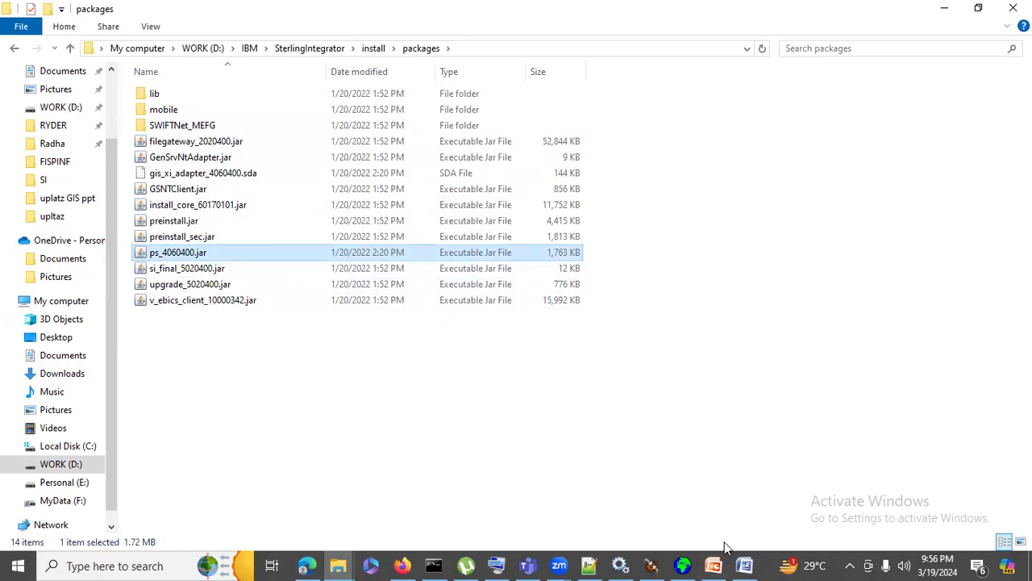
# Switch to the Word guide and highlight the text "And run this jar file and install the perimeter server"
pyautogui.click(744, 566)
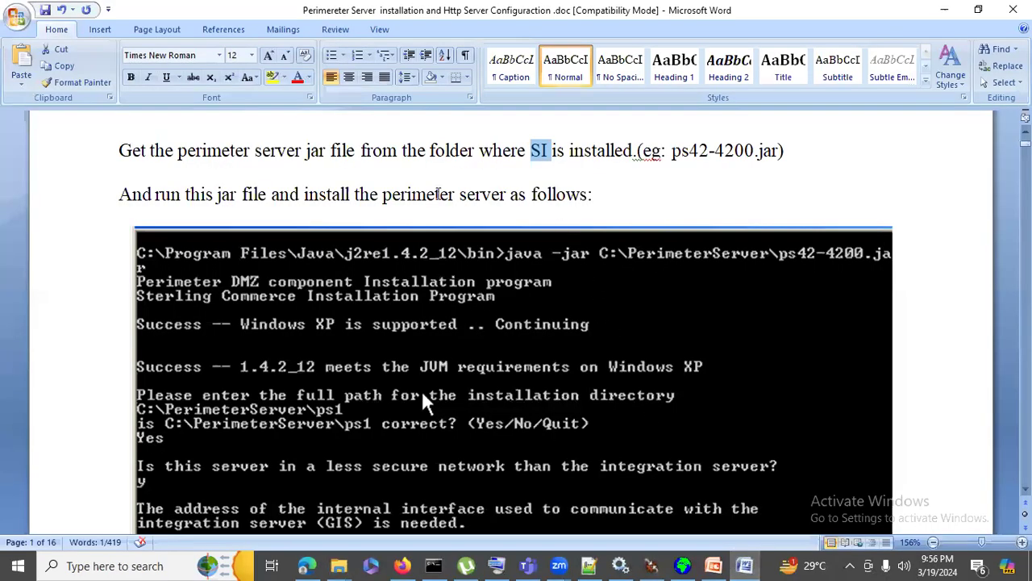
pyautogui.moveTo(152, 195); pyautogui.dragTo(510, 196)
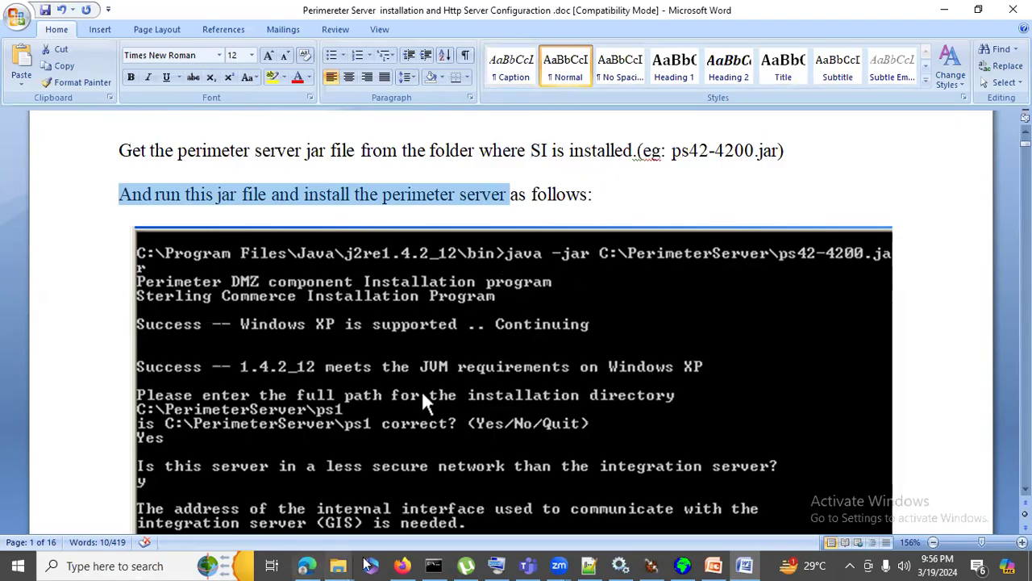
# Print the current directory in Command Prompt with cd and return to the Word guide
pyautogui.click(433, 566)
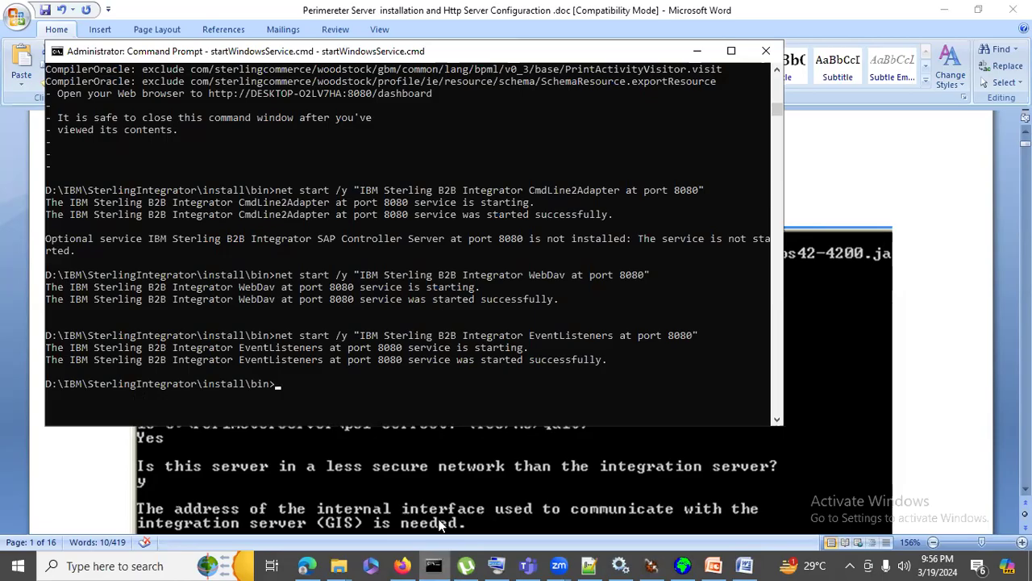
pyautogui.write('cd')
pyautogui.press('Return')
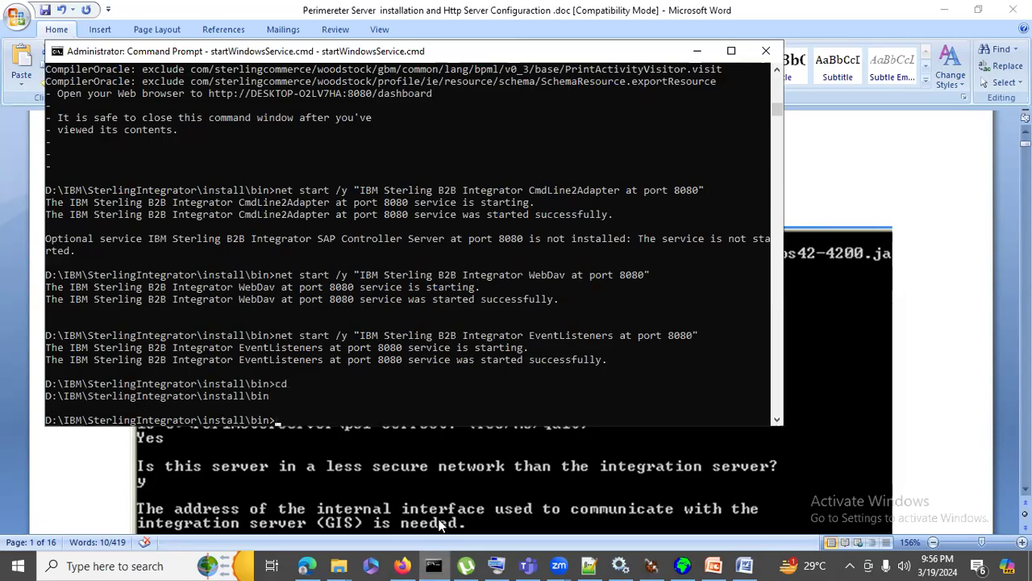
pyautogui.click(919, 326)
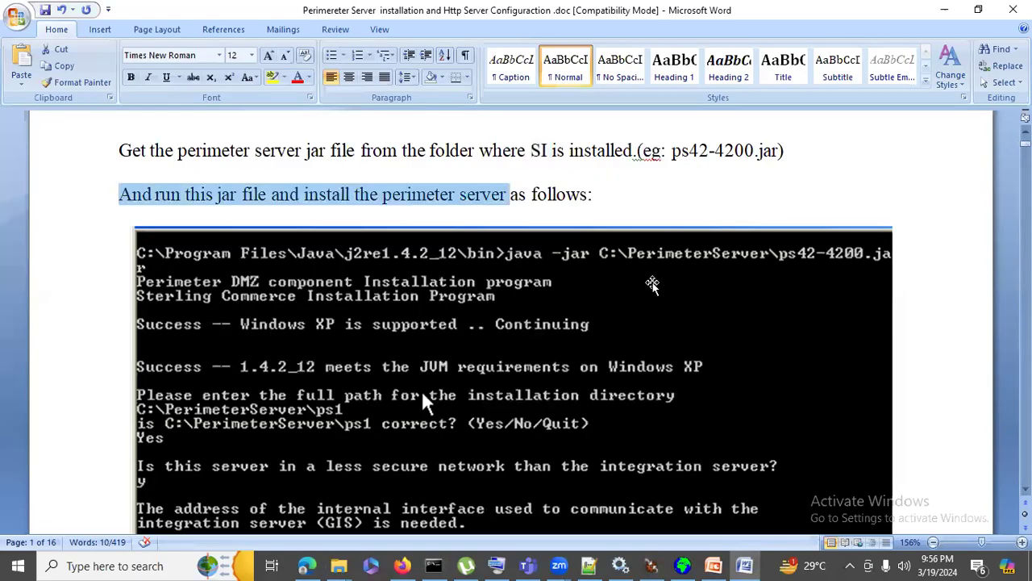
# Switch to Command Prompt, print the current directory again and move up one level with cd .
pyautogui.click(338, 563)
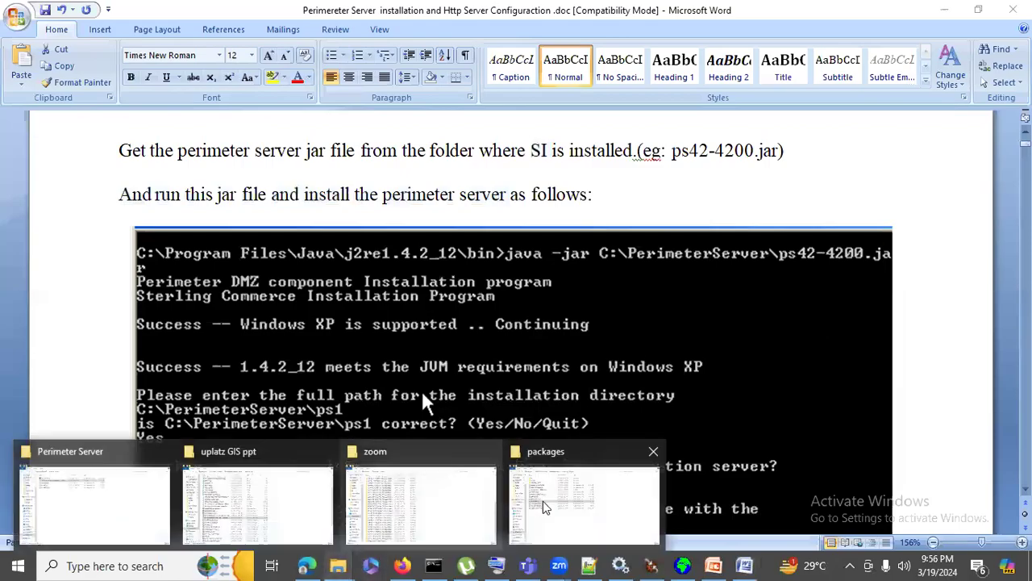
pyautogui.click(438, 560)
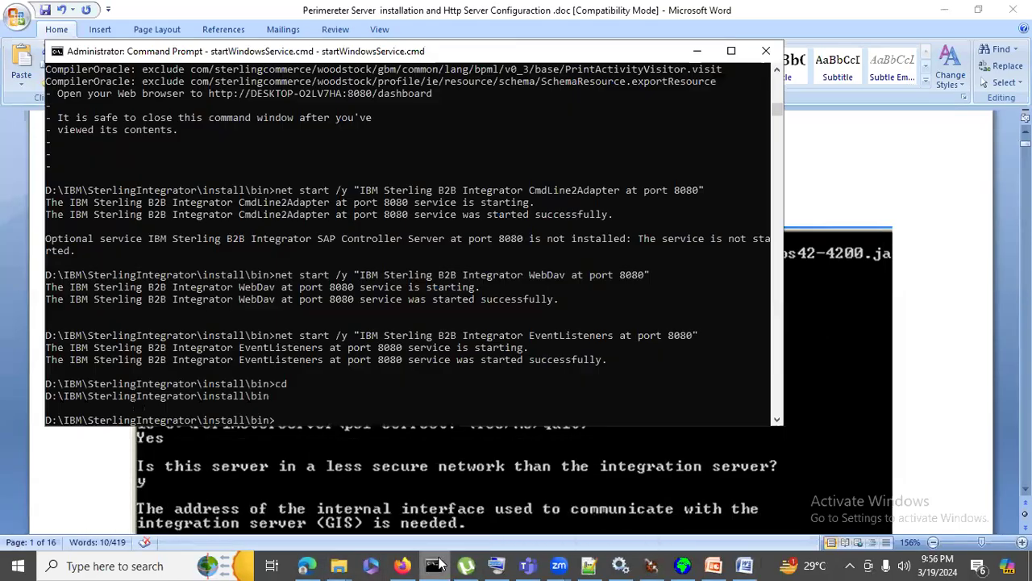
pyautogui.scroll(-2, 393, 321)
pyautogui.scroll(-1, 392, 321)
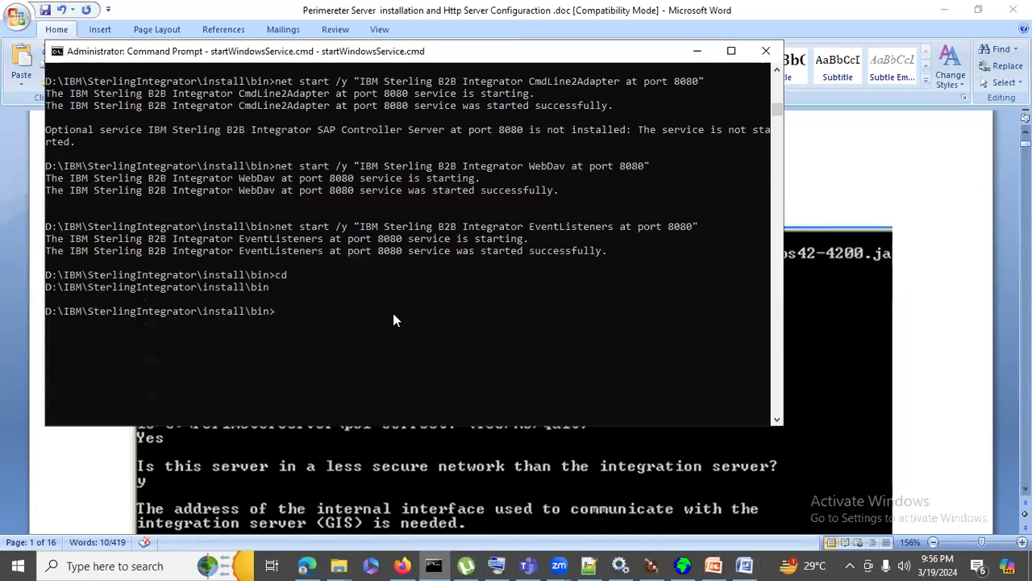
pyautogui.write('cd')
pyautogui.press('Return')
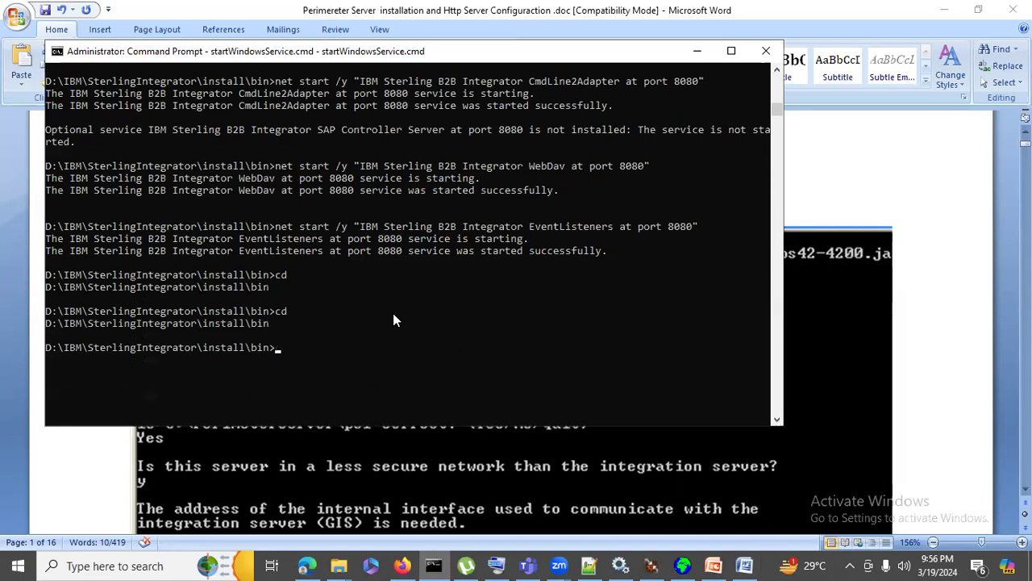
pyautogui.write('cd ..')
pyautogui.press('Return')
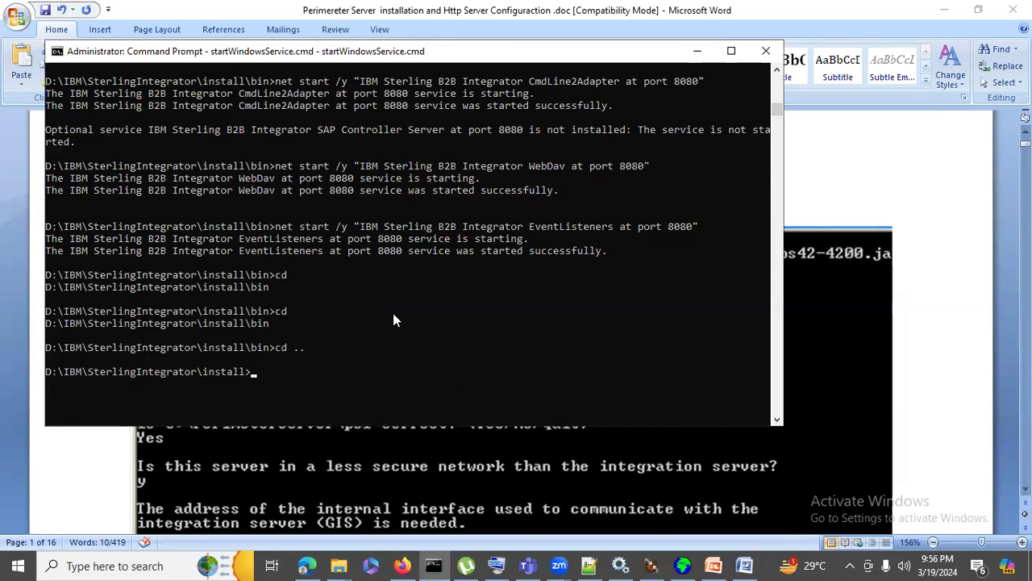
# Begin a cd command, and in File Explorer open and copy the path C:\Program Files (x86)\Java\jdk1.6.0_14\bin
pyautogui.write('cd')
pyautogui.moveTo(352, 565)
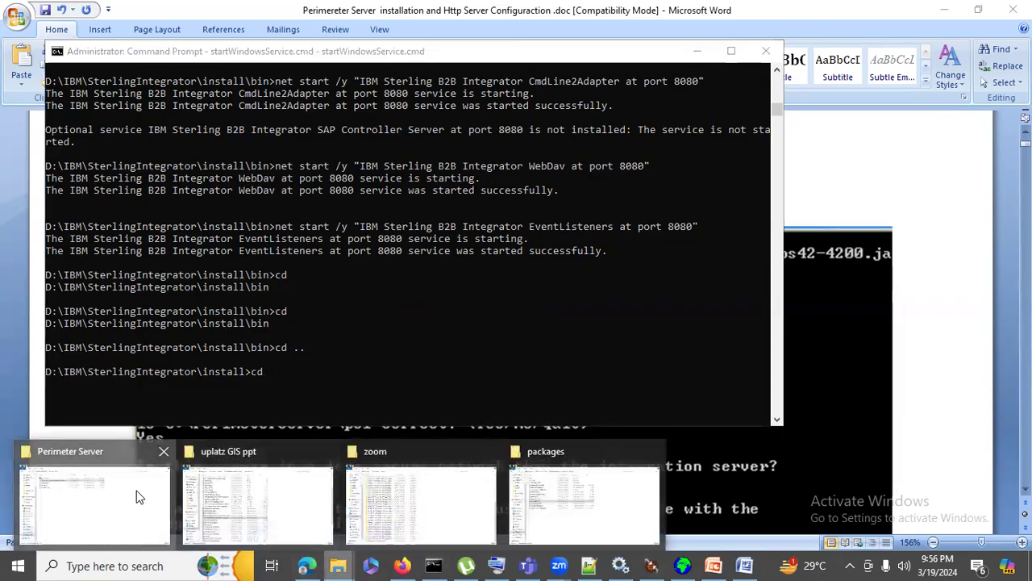
pyautogui.click(138, 495)
pyautogui.click(71, 428)
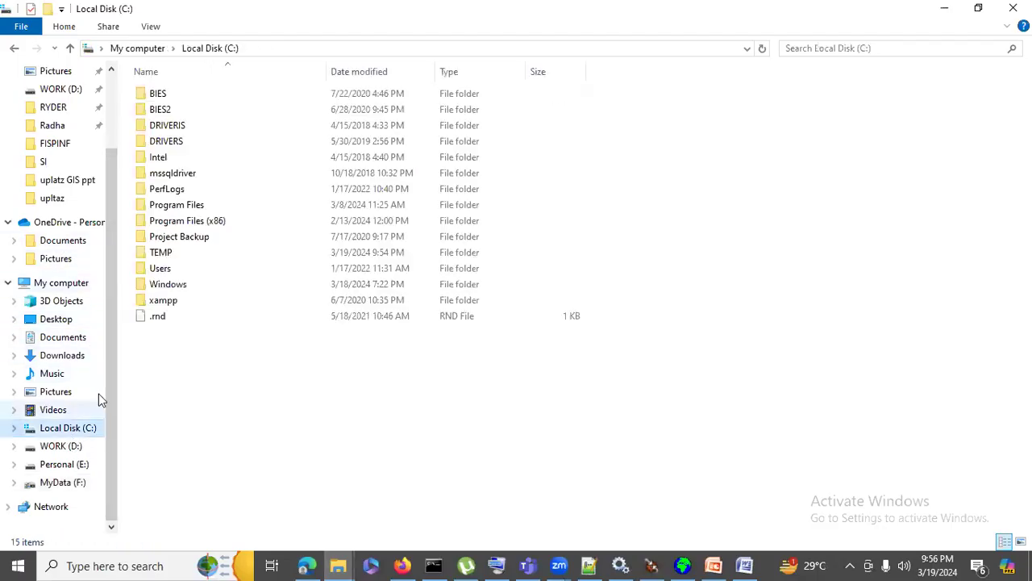
pyautogui.doubleClick(185, 225)
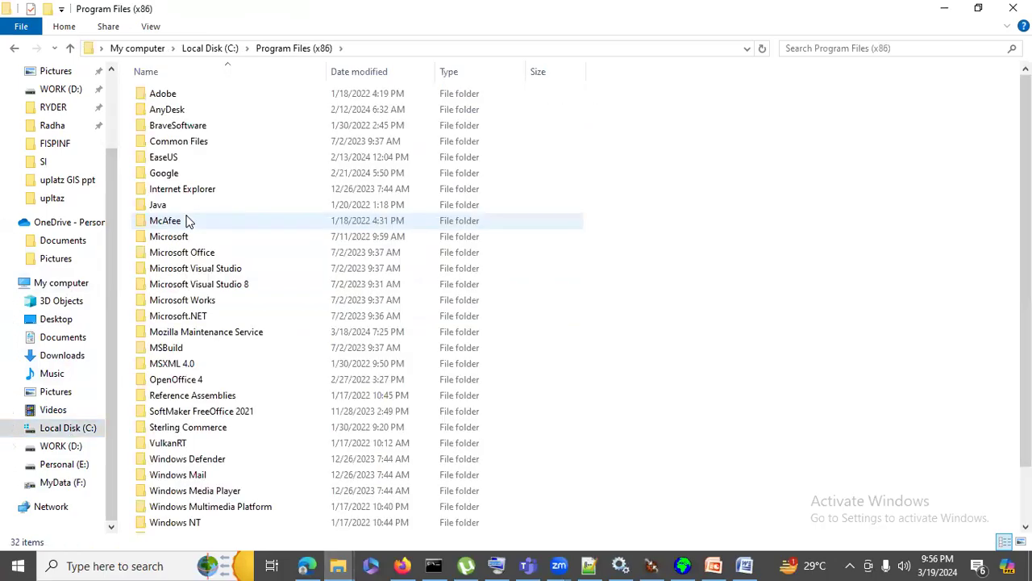
pyautogui.doubleClick(186, 207)
pyautogui.doubleClick(193, 97)
pyautogui.doubleClick(193, 97)
pyautogui.click(520, 49)
pyautogui.press('super+c')
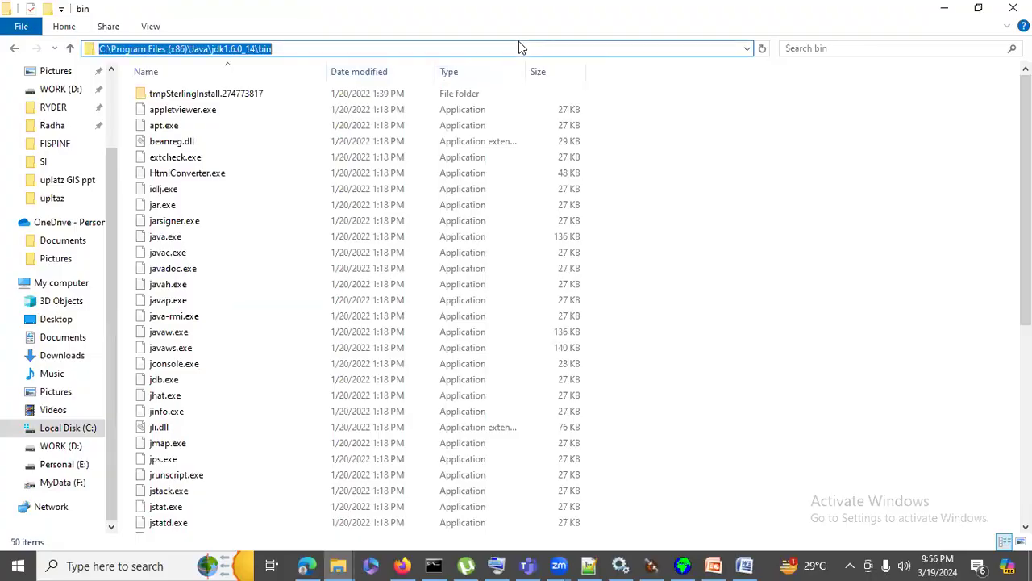
# Switch to Command Prompt and run cd C:\Program Files (x86)\Java\jdk1.6.0_14\bin using the copied path
pyautogui.click(431, 565)
pyautogui.click(945, 17)
pyautogui.rightClick(469, 326)
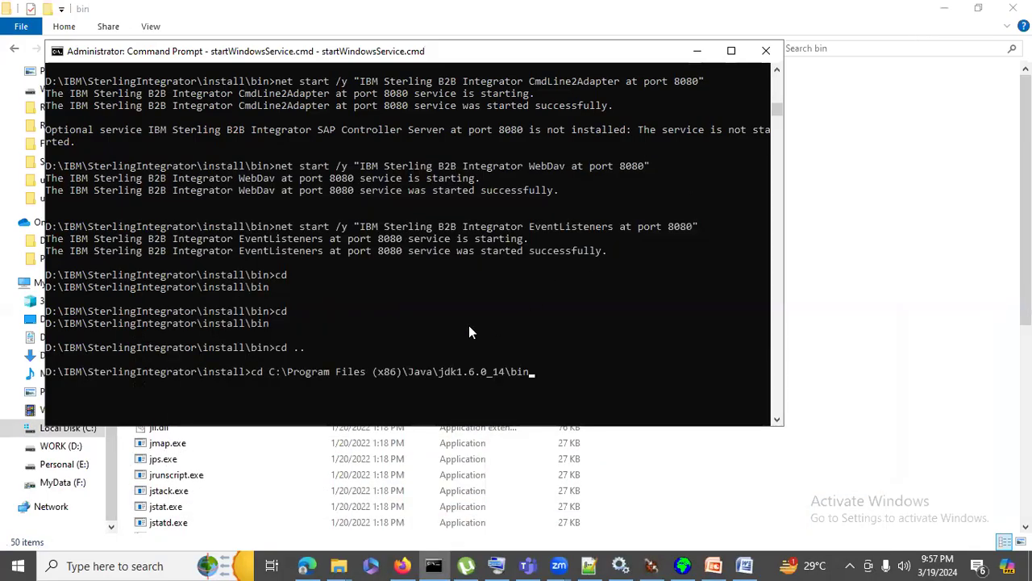
pyautogui.press('Return')
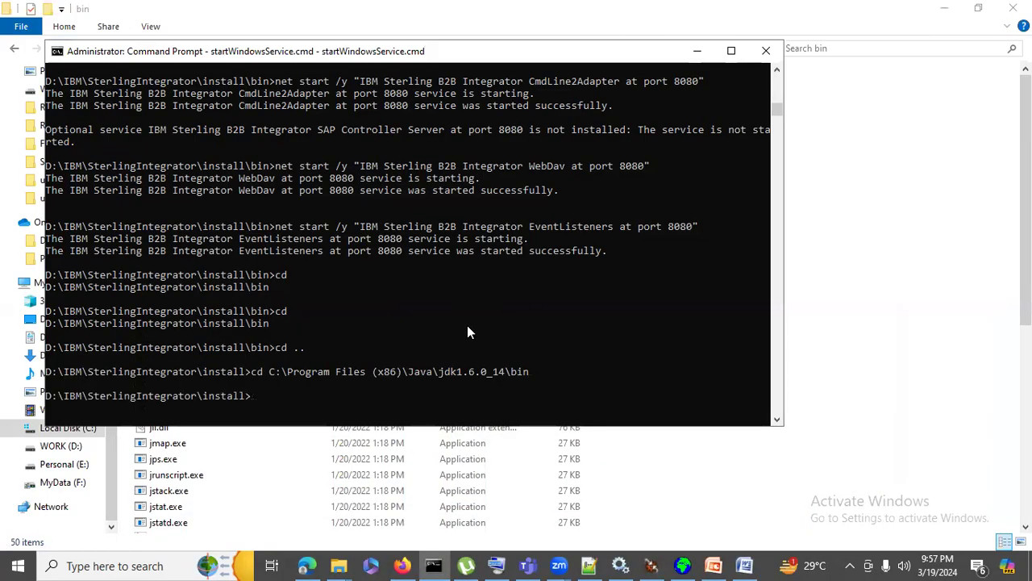
# Move up three directory levels with cd .. to the root of drive D
pyautogui.write('cd ..')
pyautogui.press('Return')
pyautogui.write('cd ..')
pyautogui.press('Return')
pyautogui.write('cd ..')
pyautogui.press('Return')
# Run cd C:\Program Files (x86)\Java\jdk1.6.0_14\bin from the D root and switch to drive C with c:
pyautogui.write('cd')
pyautogui.rightClick(467, 325)
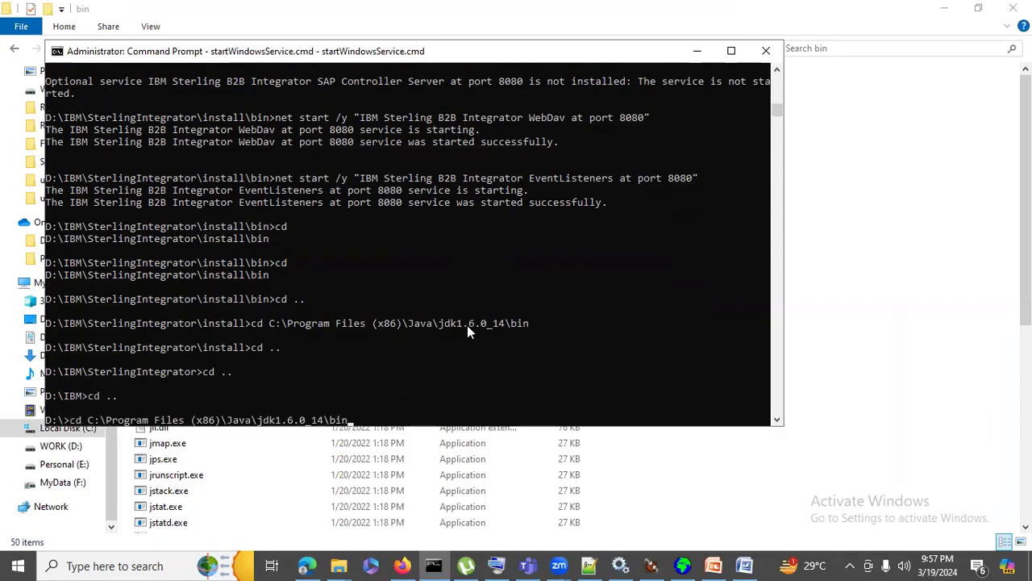
pyautogui.press('Return')
pyautogui.write('cd')
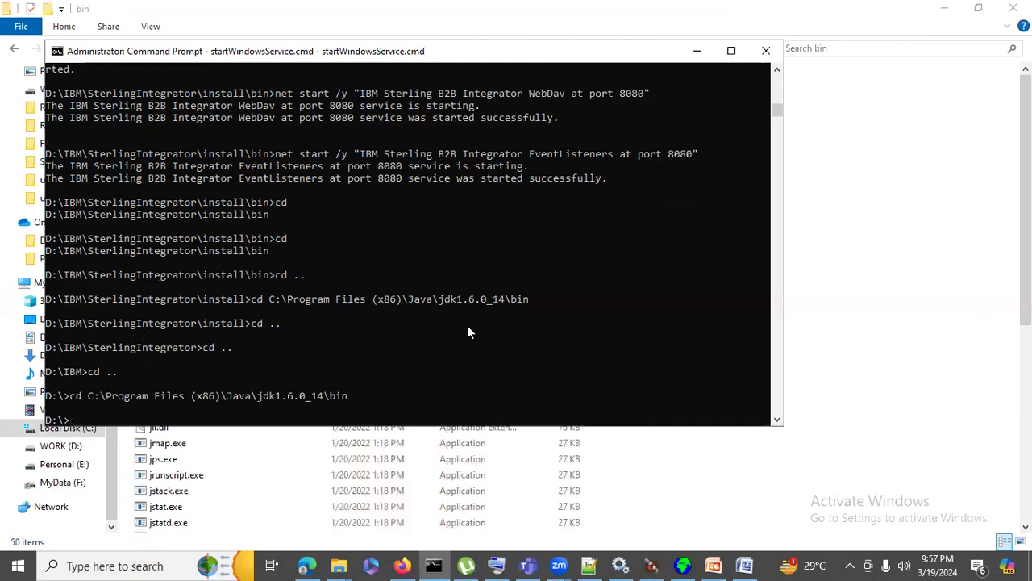
pyautogui.write('c:')
pyautogui.press('Return')
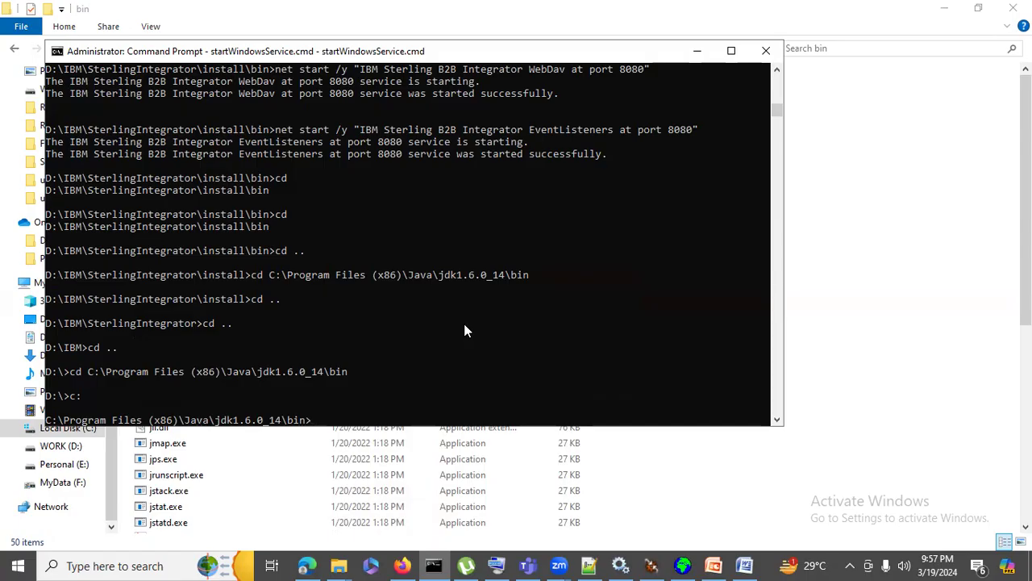
# Check the sample java -jar command in the Word guide, then return to Command Prompt and close the µTorrent window behind it
pyautogui.click(744, 566)
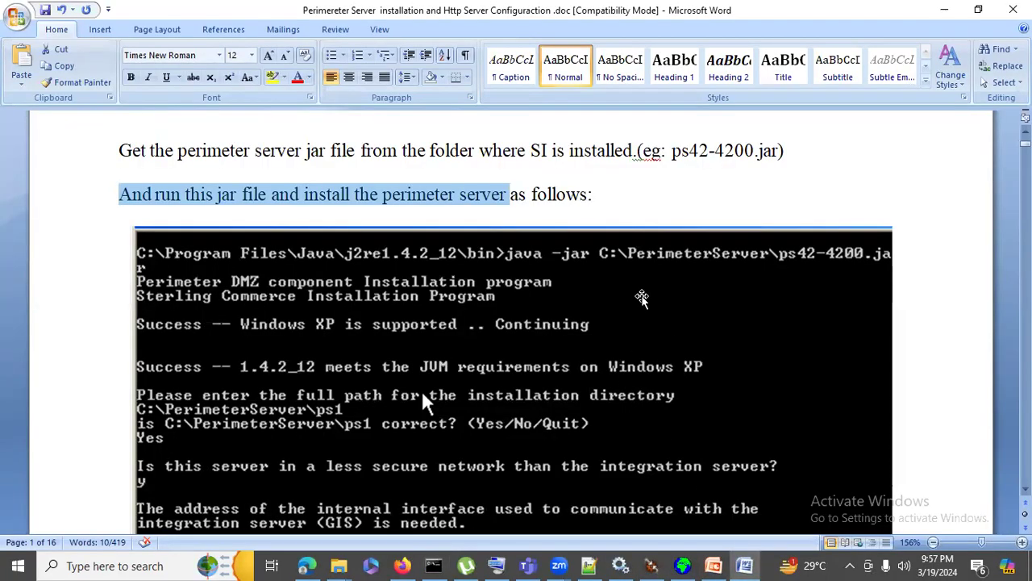
pyautogui.click(436, 564)
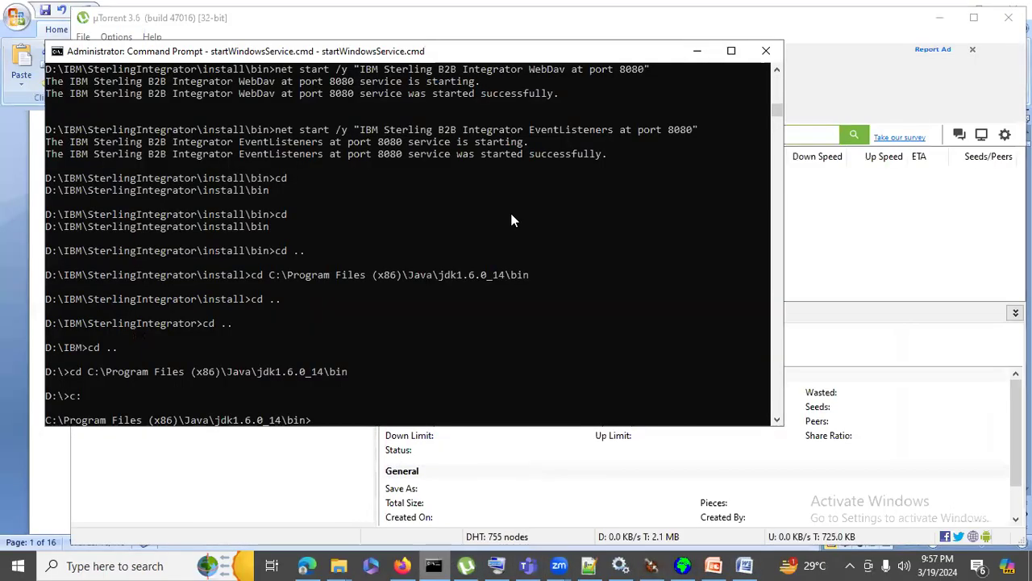
pyautogui.click(1009, 17)
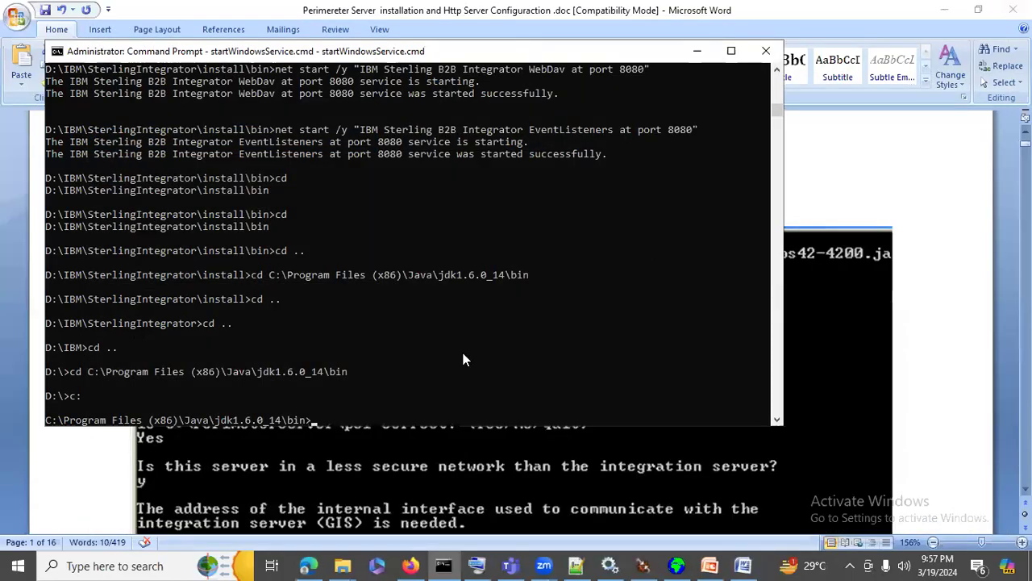
# Begin a java -jar command in Command Prompt and bring up the Sterling Integrator packages folder in File Explorer
pyautogui.write('java -jar')
pyautogui.click(888, 334)
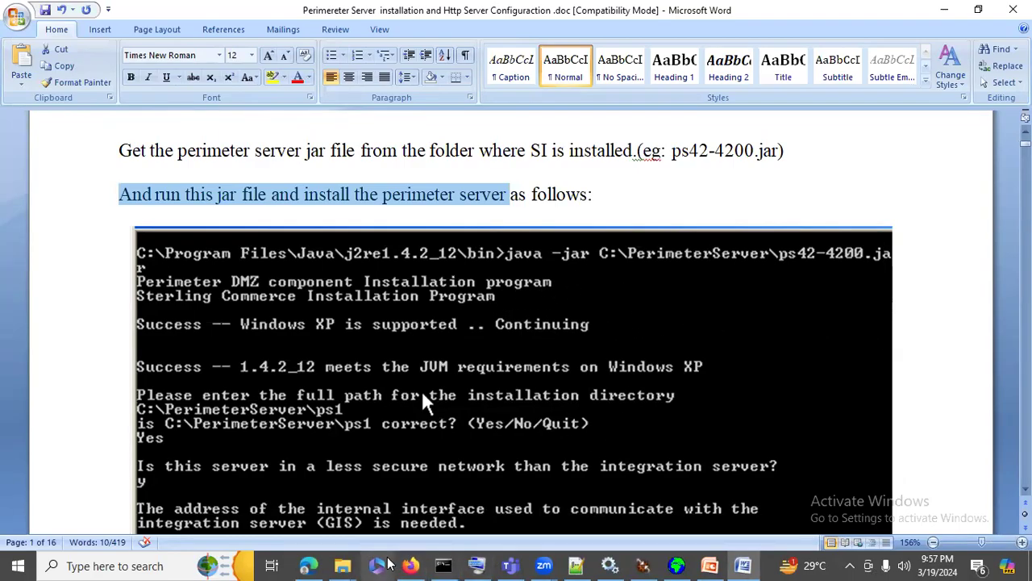
pyautogui.click(342, 565)
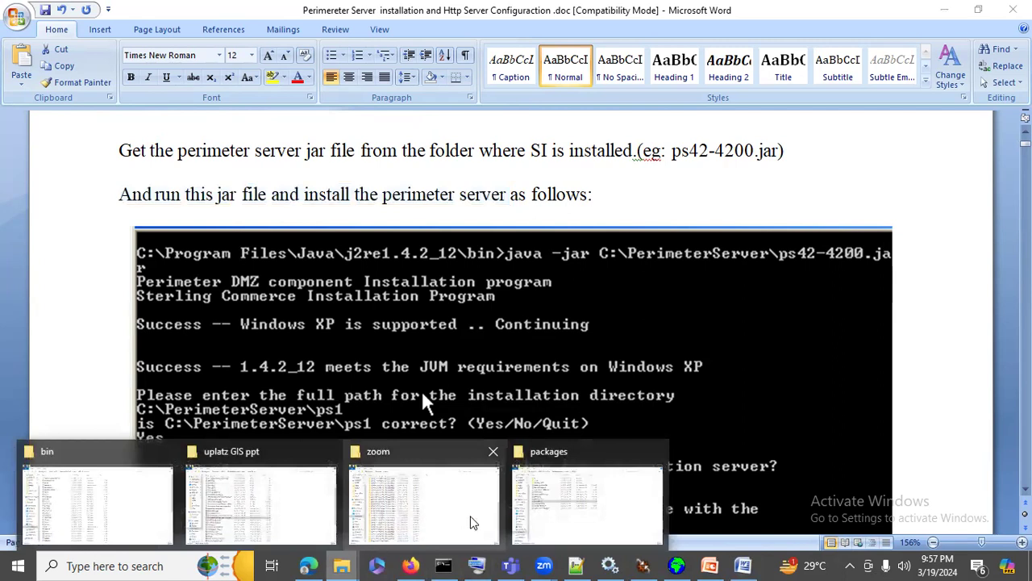
pyautogui.click(569, 506)
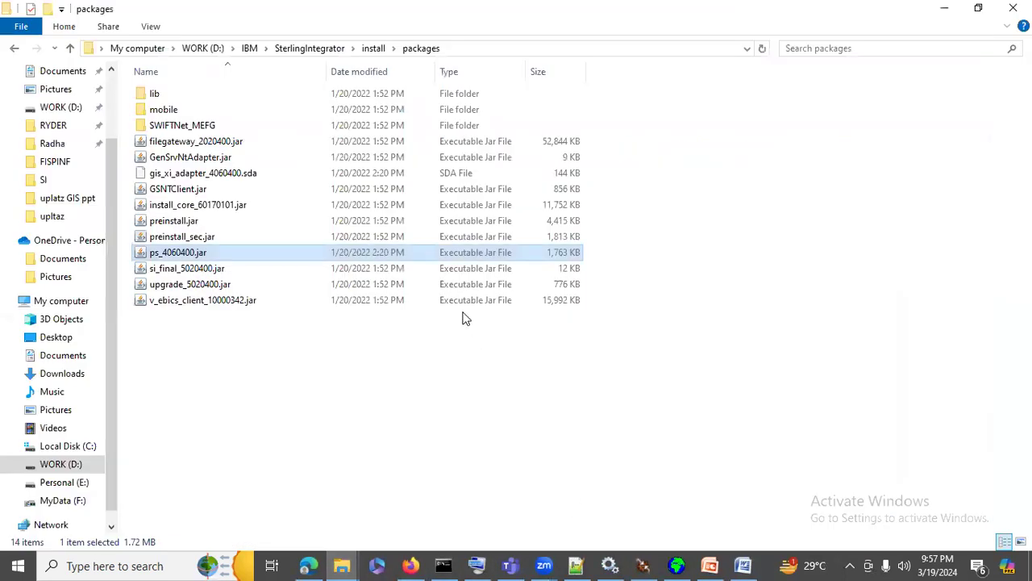
# Copy the packages folder path and append D:\IBM\SterlingIntegrator\install\packages\ to the java -jar command in Command Prompt
pyautogui.click(484, 48)
pyautogui.hotkey('ctrl', 'c')
pyautogui.click(444, 565)
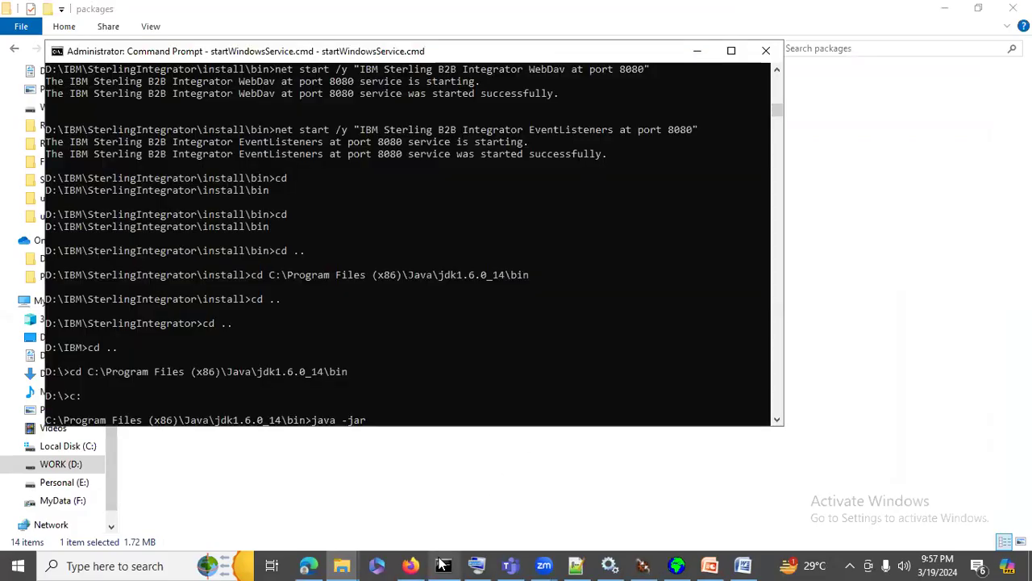
pyautogui.hotkey('ctrl', 'v')
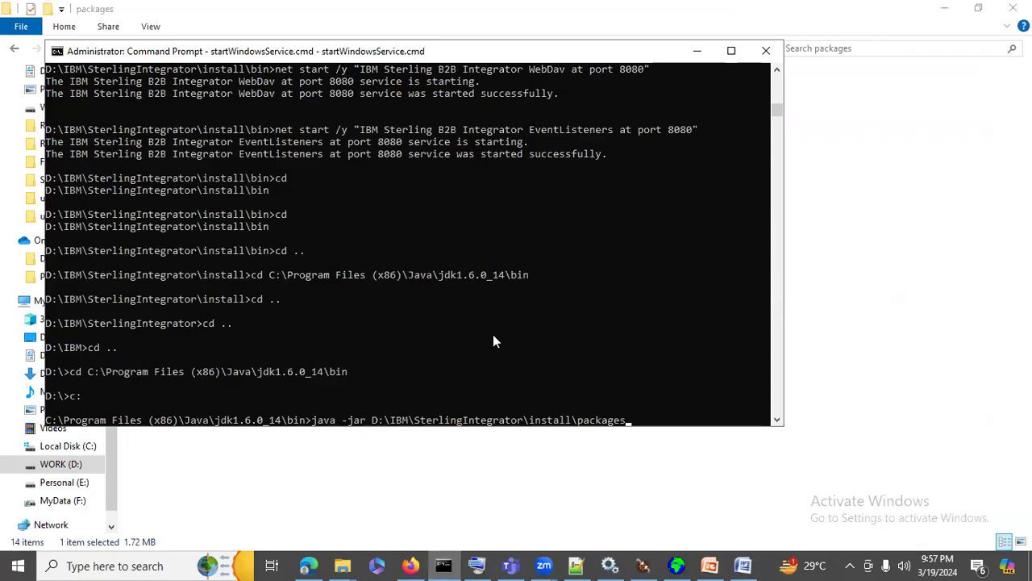
pyautogui.write('\\p')
pyautogui.press('BackSpace')
# In File Explorer, extend the packages folder path to D:\IBM\SterlingIntegrator\install\packages\ps_4060400.jar and copy the full path
pyautogui.click(870, 296)
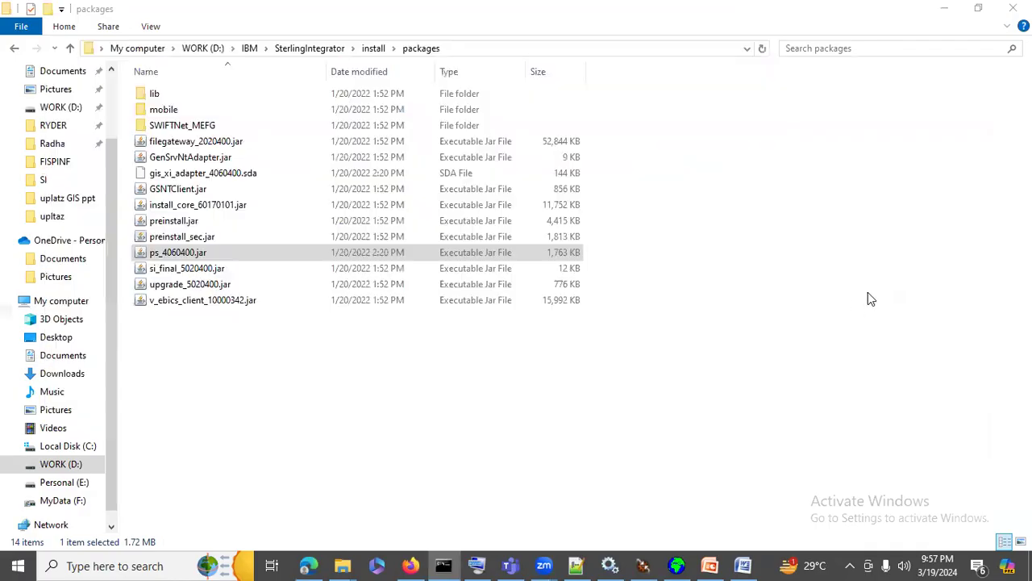
pyautogui.click(523, 45)
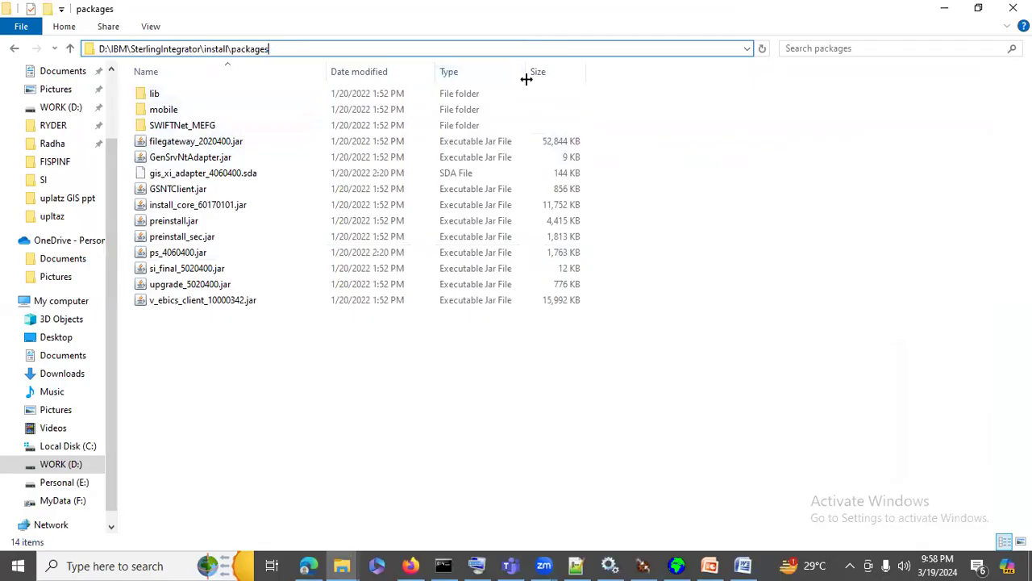
pyautogui.write('\\')
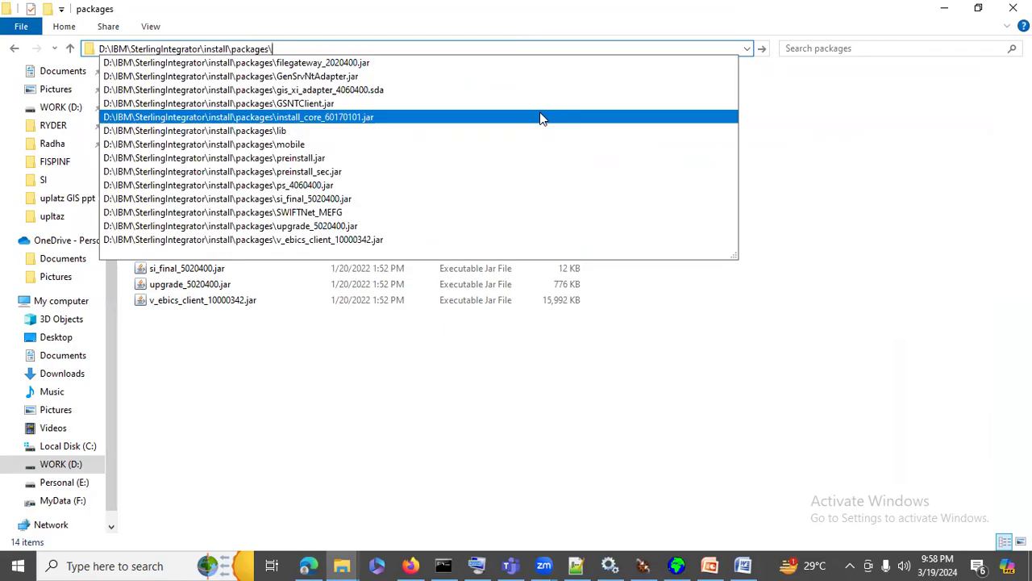
pyautogui.press('Down')
pyautogui.press('Down')
pyautogui.press('Down')
pyautogui.press('Down')
pyautogui.press('Down')
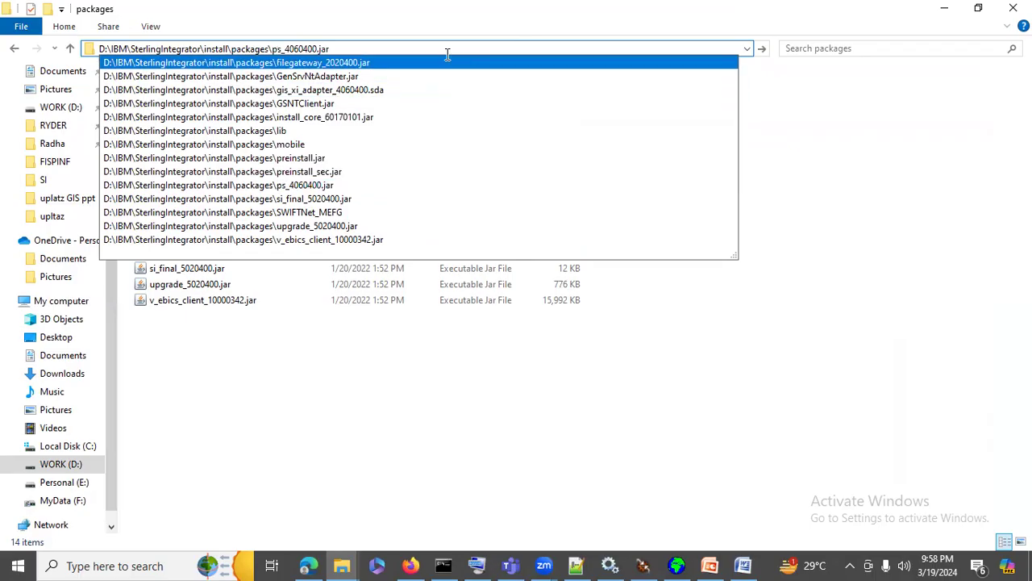
pyautogui.moveTo(380, 47); pyautogui.dragTo(85, 46)
pyautogui.hotkey('ctrl', 'c')
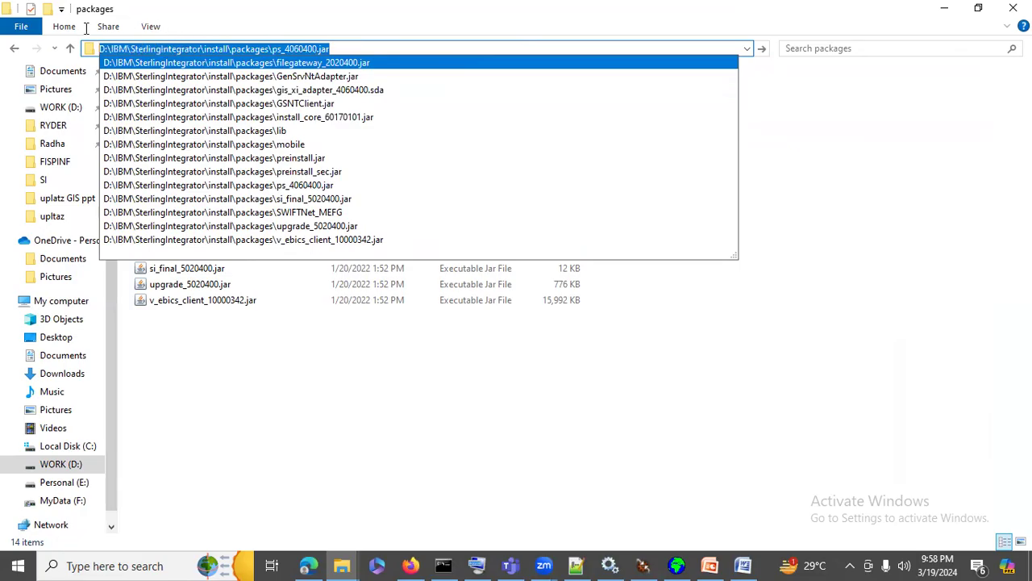
# In Command Prompt, replace the folder path with the copied jar path and run java -jar D:\IBM\SterlingIntegrator\install\packages\ps_4060400.jar
pyautogui.click(435, 564)
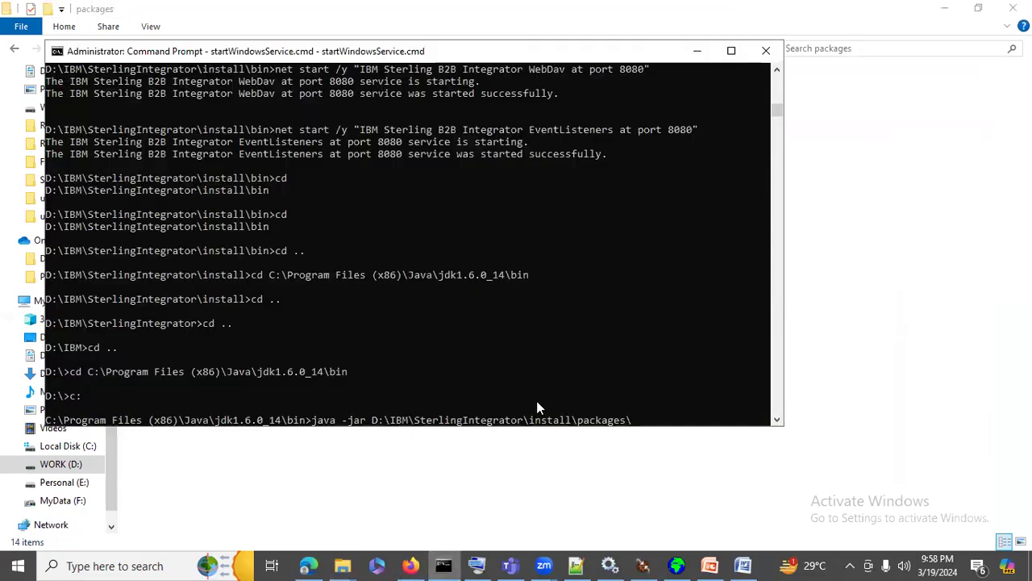
pyautogui.press('BackSpace')
pyautogui.press('BackSpace')
pyautogui.press('BackSpace')
pyautogui.press('BackSpace')
pyautogui.press('BackSpace')
pyautogui.press('BackSpace')
pyautogui.press('BackSpace')
pyautogui.press('BackSpace')
pyautogui.press('BackSpace')
pyautogui.press('BackSpace')
pyautogui.press('BackSpace')
pyautogui.press('BackSpace')
pyautogui.press('BackSpace')
pyautogui.press('BackSpace')
pyautogui.press('BackSpace')
pyautogui.press('BackSpace')
pyautogui.press('BackSpace')
pyautogui.press('BackSpace')
pyautogui.press('BackSpace')
pyautogui.press('BackSpace')
pyautogui.press('BackSpace')
pyautogui.press('BackSpace')
pyautogui.press('BackSpace')
pyautogui.press('BackSpace')
pyautogui.press('BackSpace')
pyautogui.press('BackSpace')
pyautogui.press('BackSpace')
pyautogui.press('BackSpace')
pyautogui.press('BackSpace')
pyautogui.press('BackSpace')
pyautogui.press('BackSpace')
pyautogui.press('BackSpace')
pyautogui.press('BackSpace')
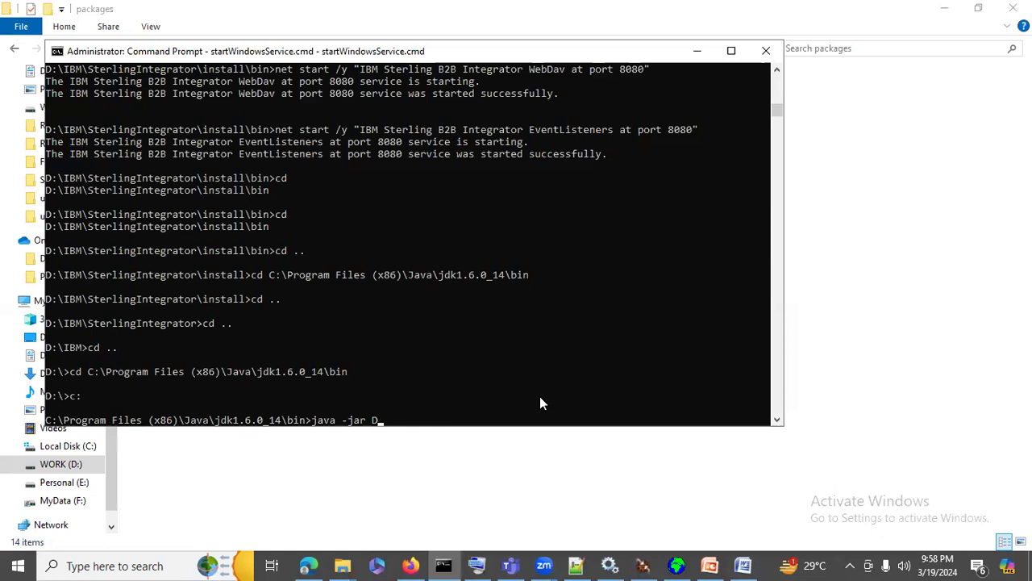
pyautogui.hotkey('ctrl', 'v')
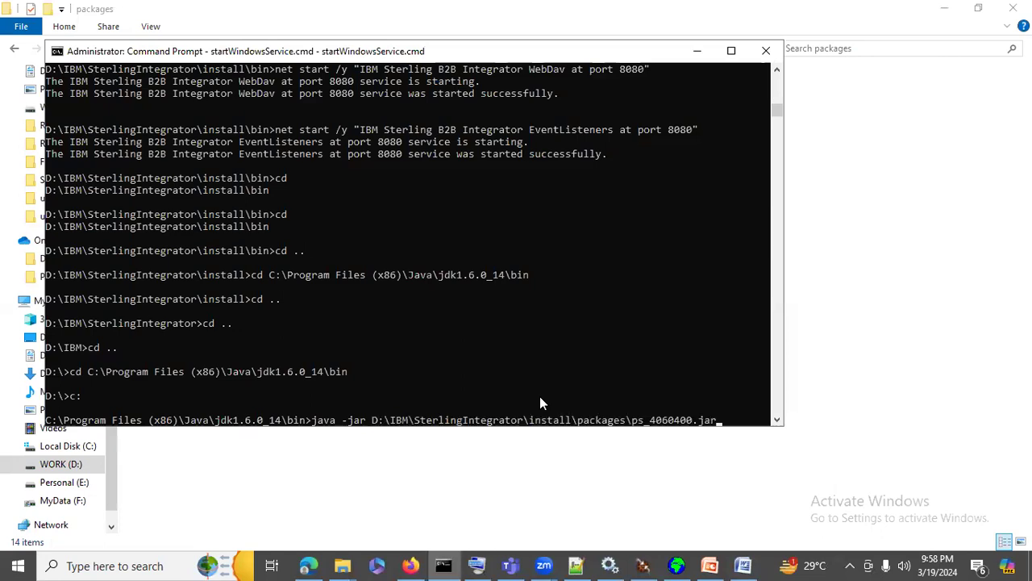
pyautogui.press('Return')
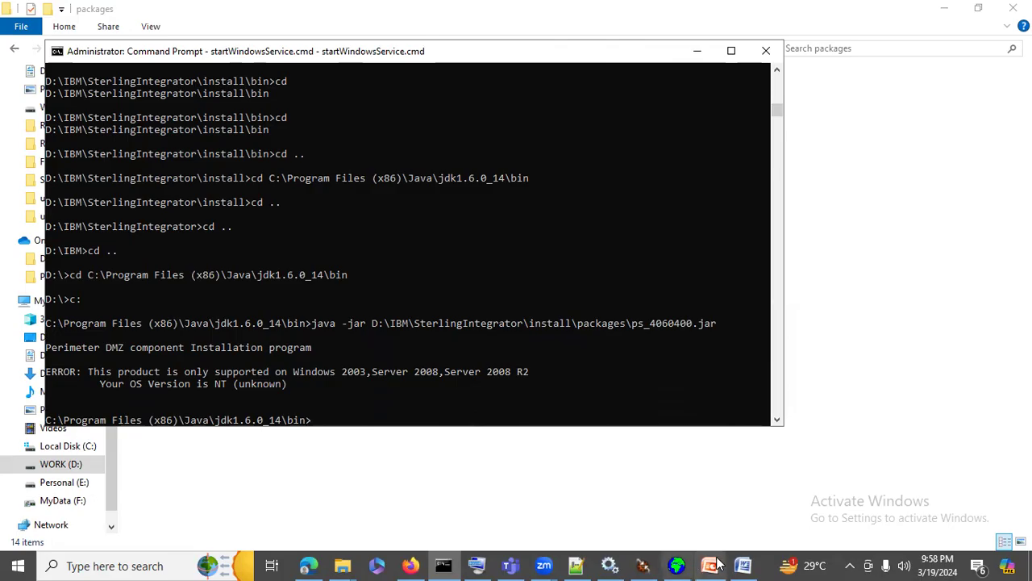
# Switch to the Word guide and examine the sample installation session's installation directory, network security and internal interface prompts
pyautogui.click(742, 565)
pyautogui.scroll(-3, 613, 364)
pyautogui.scroll(-3, 611, 363)
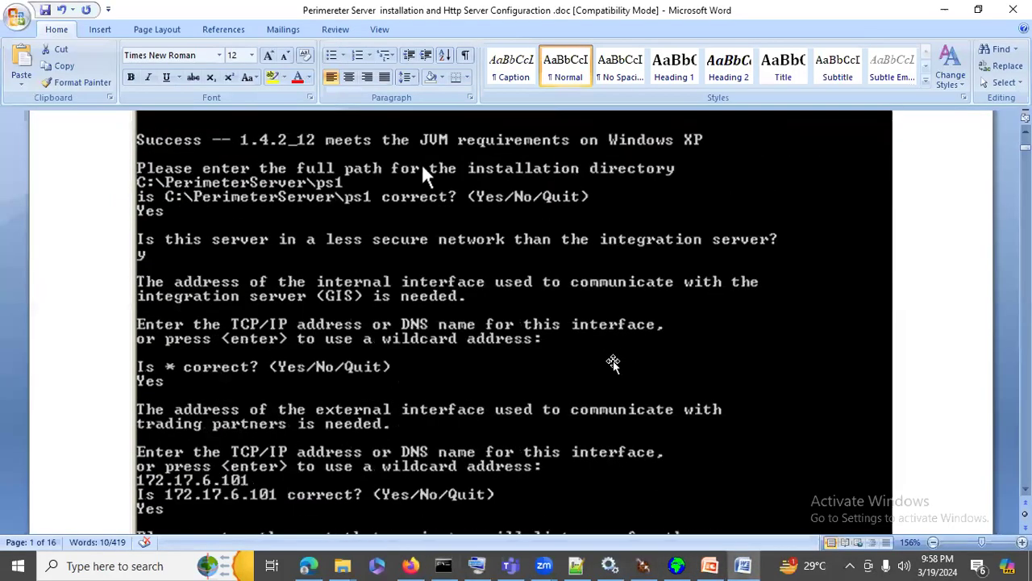
pyautogui.scroll(-3, 466, 330)
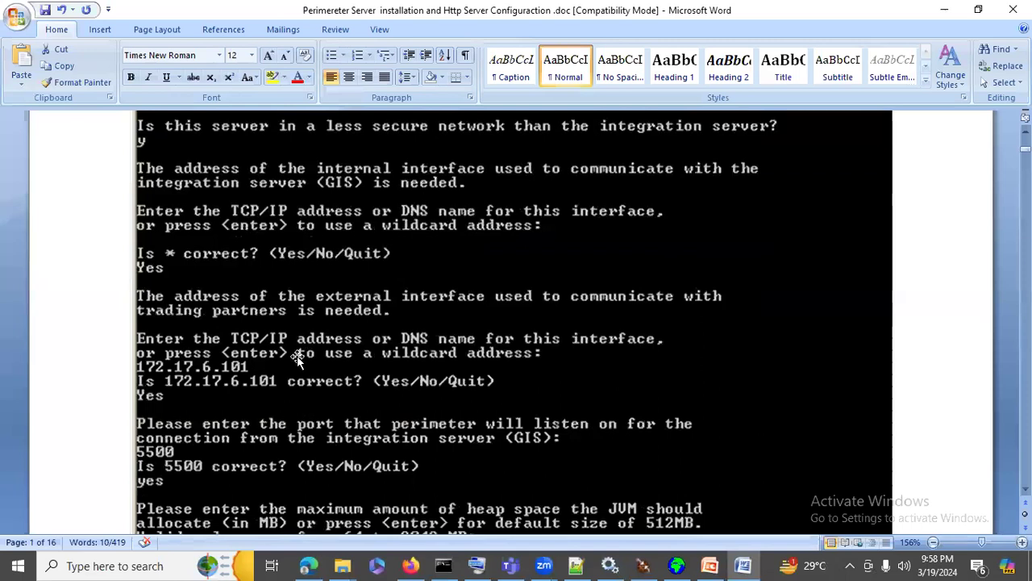
pyautogui.scroll(3, 271, 292)
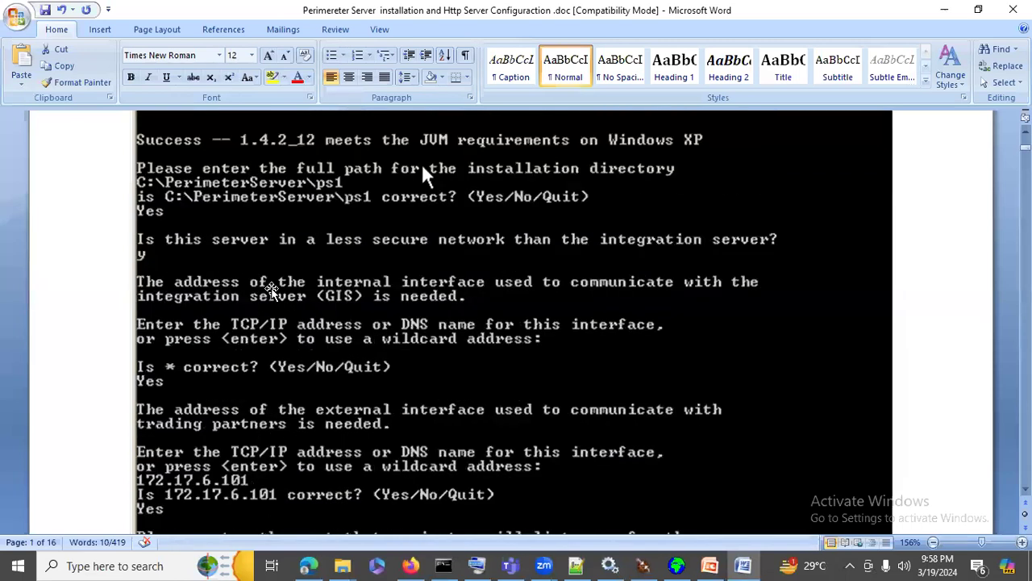
pyautogui.scroll(3, 489, 316)
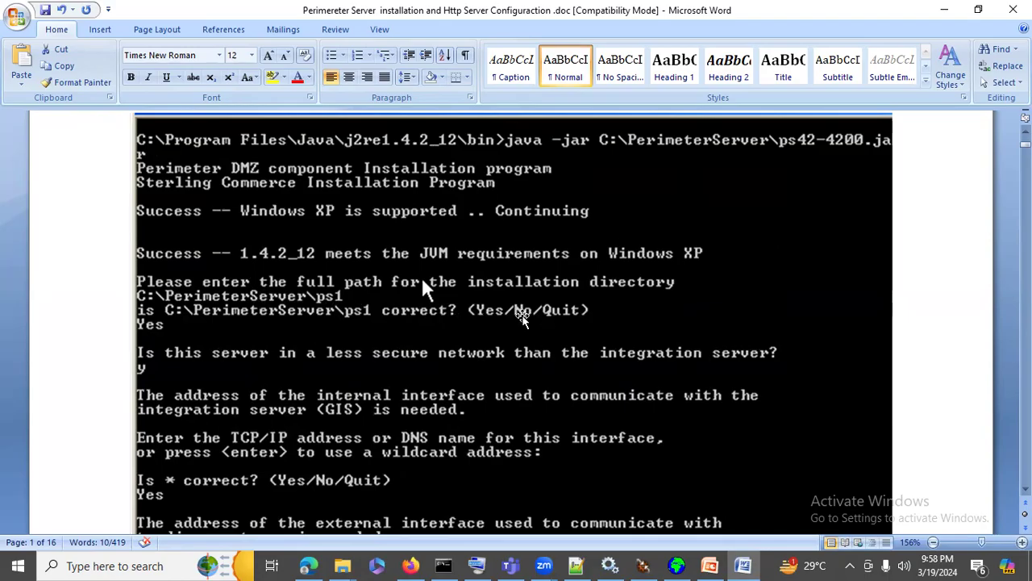
pyautogui.click(466, 285)
pyautogui.rightClick(466, 286)
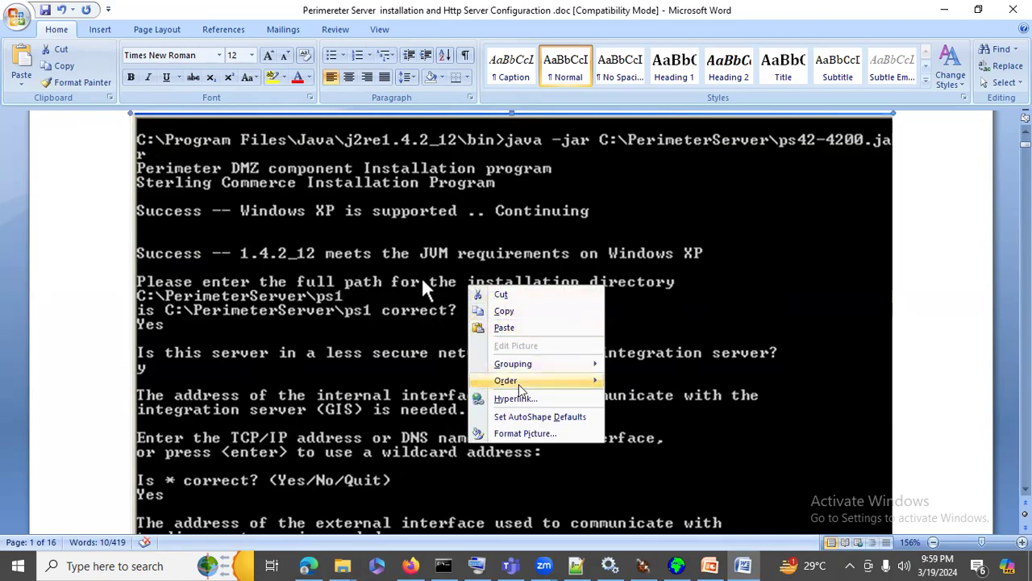
pyautogui.click(443, 371)
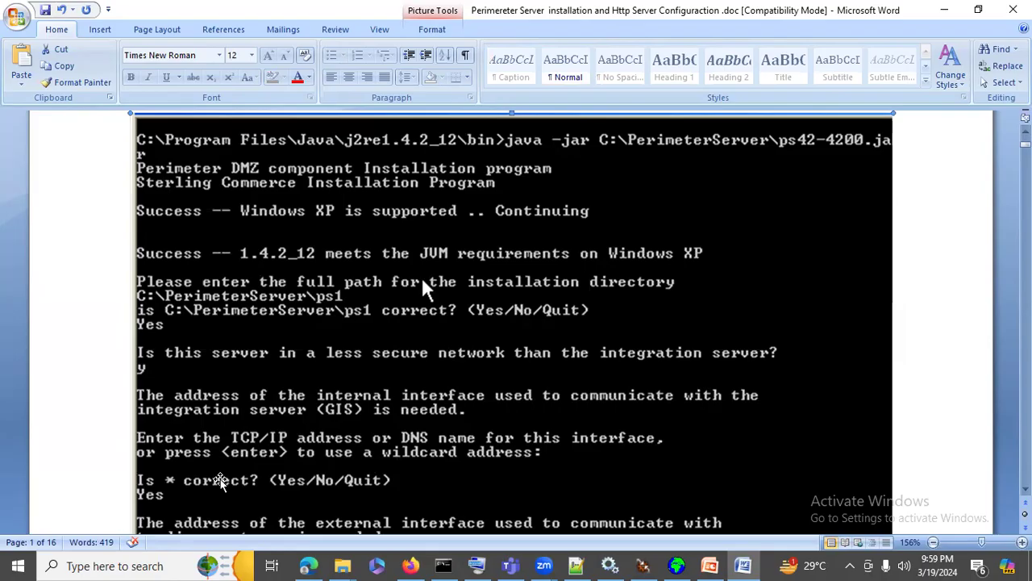
# Read the remaining interface, port and heap size prompts in the sample session and highlight installPS.cmd in the post-installation instructions
pyautogui.scroll(-3, 220, 480)
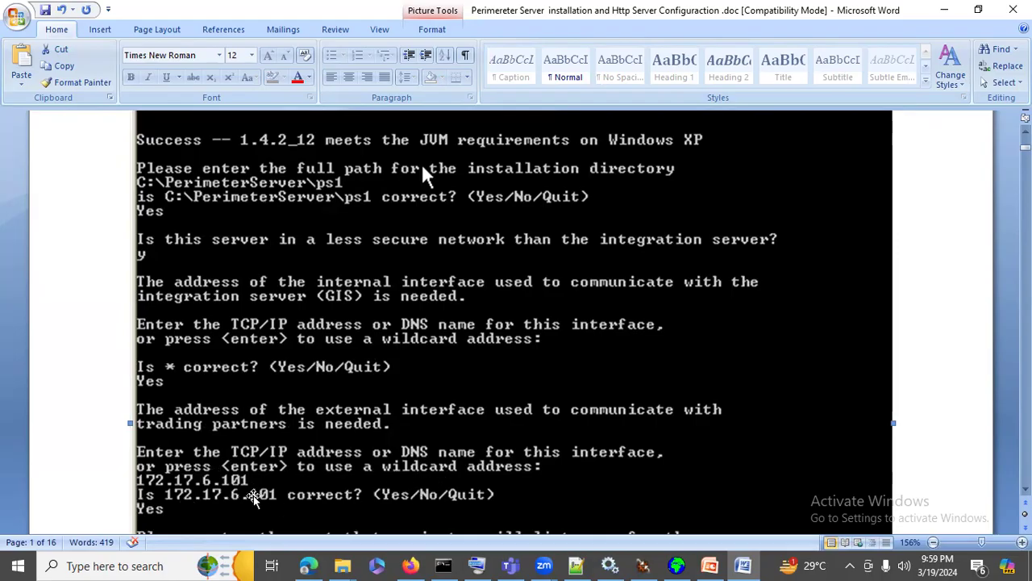
pyautogui.scroll(-2, 352, 468)
pyautogui.scroll(-2, 355, 462)
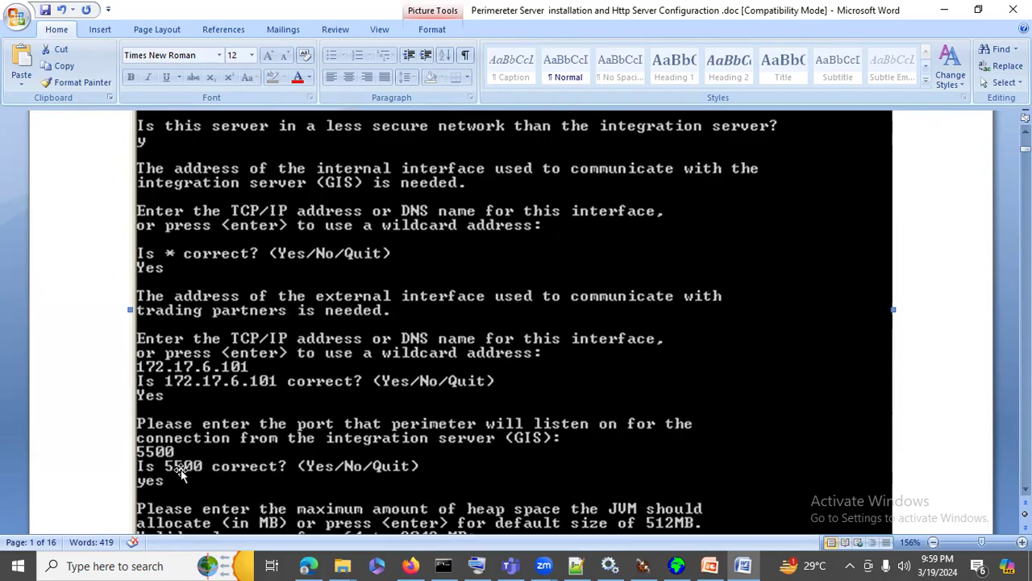
pyautogui.scroll(-2, 396, 416)
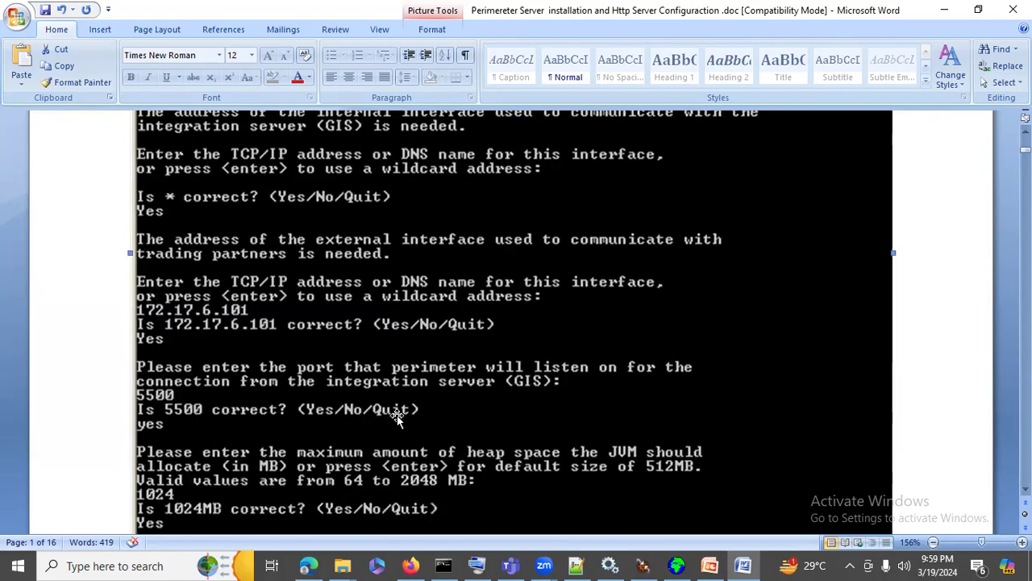
pyautogui.scroll(-2, 397, 416)
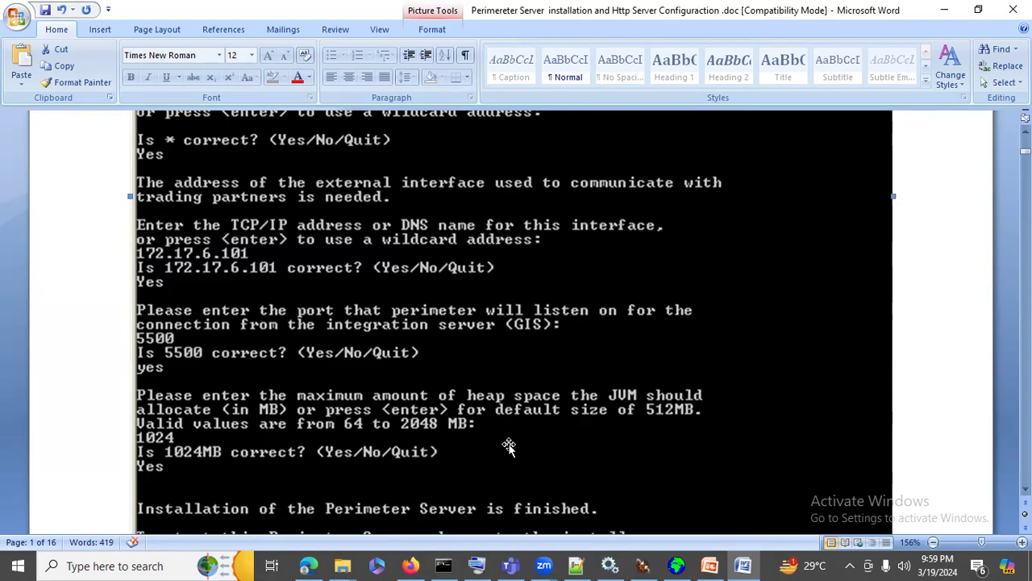
pyautogui.scroll(-2, 516, 446)
pyautogui.scroll(-2, 519, 443)
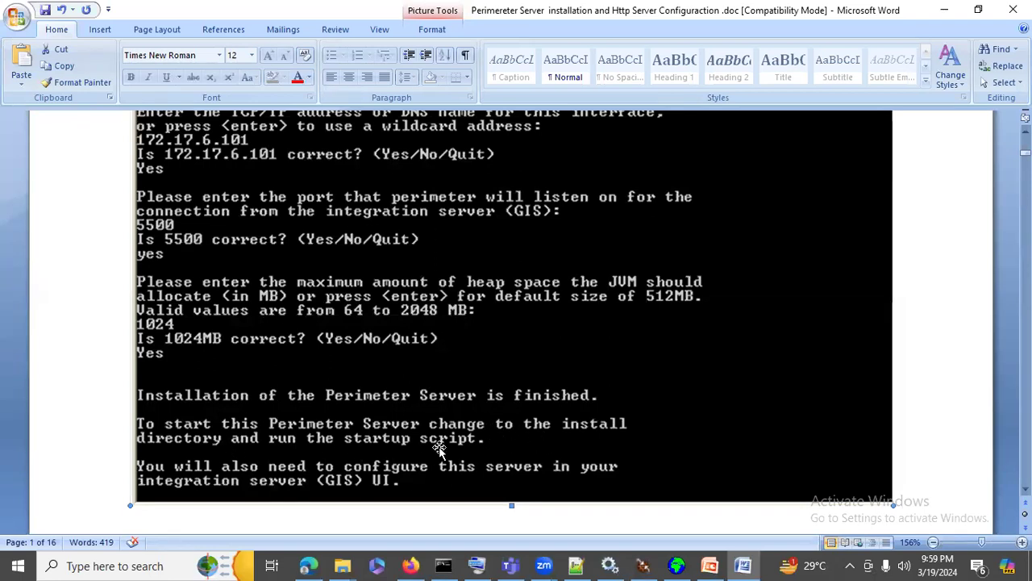
pyautogui.scroll(-10, 488, 446)
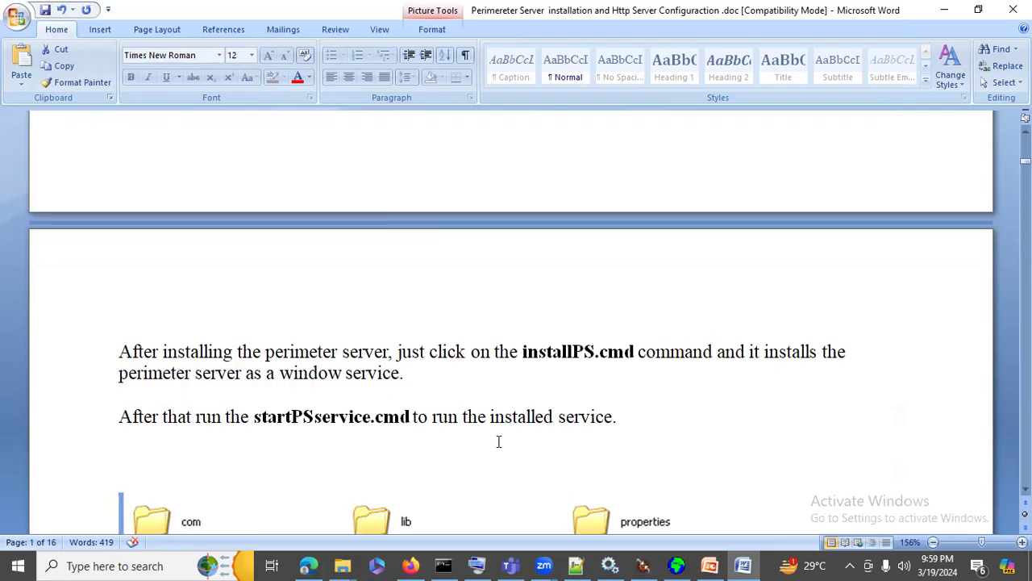
pyautogui.moveTo(523, 353); pyautogui.dragTo(617, 352)
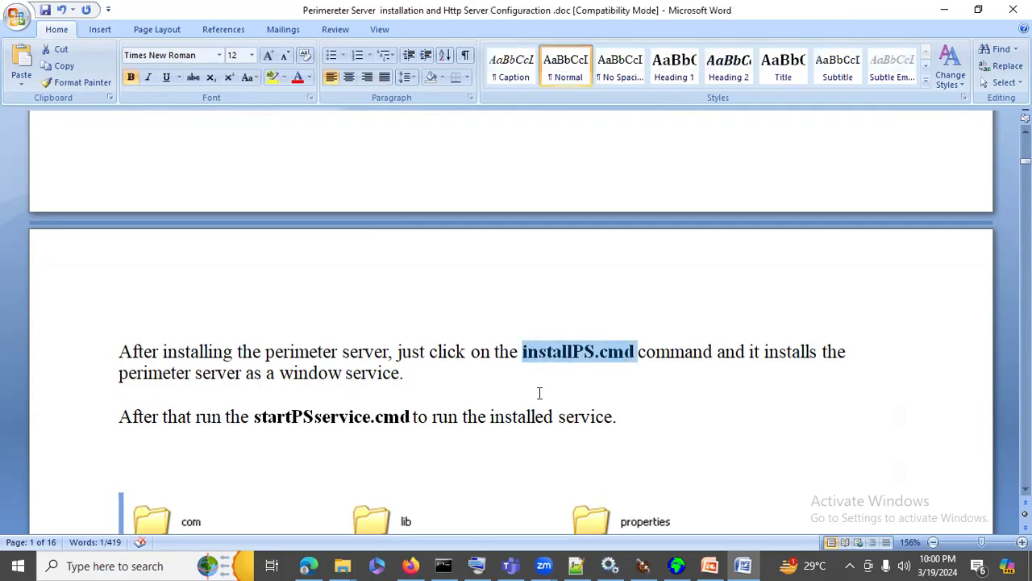
# Read the Word guide's instructions on installing the perimeter server as a Windows service and its file listing with startPSService.cmd
pyautogui.moveTo(414, 376); pyautogui.dragTo(180, 375)
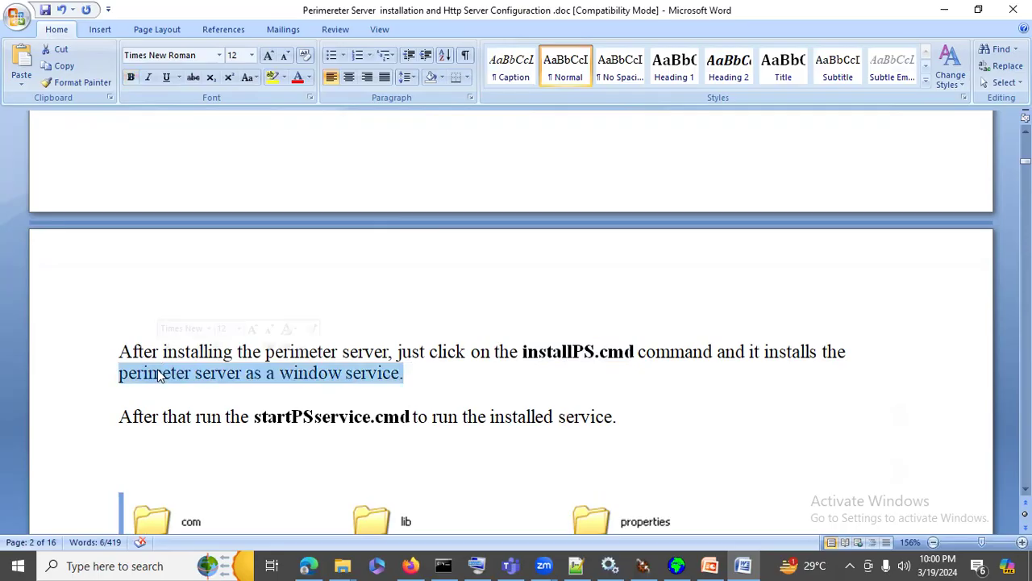
pyautogui.scroll(-2, 293, 402)
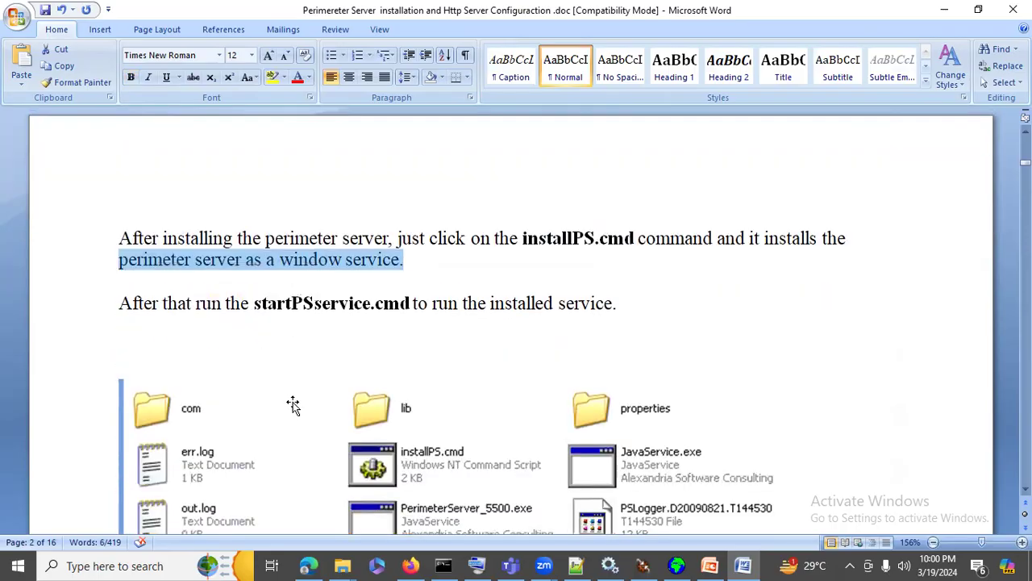
pyautogui.scroll(-1, 292, 406)
pyautogui.scroll(-1, 293, 406)
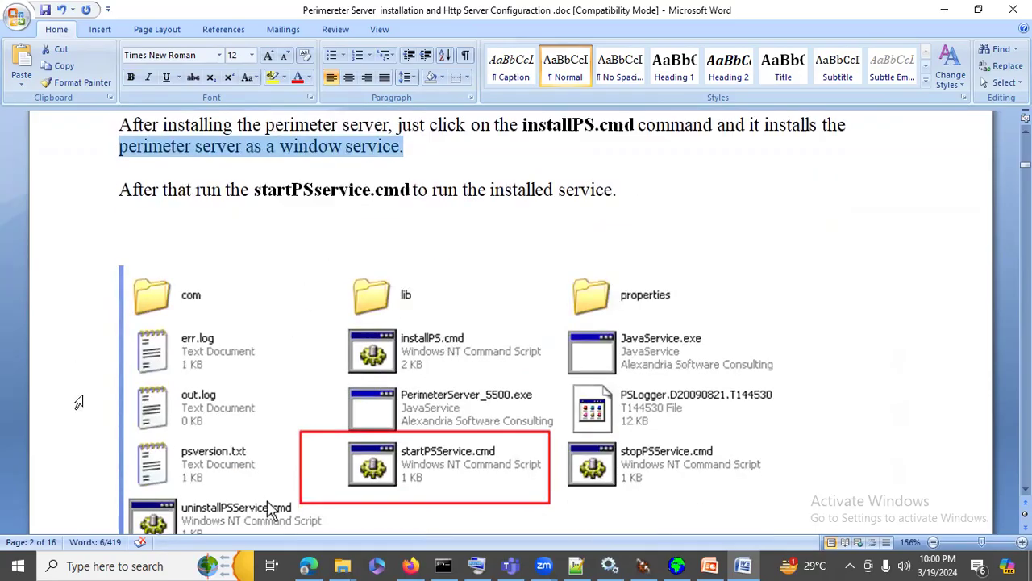
pyautogui.scroll(-2, 396, 428)
pyautogui.scroll(2, 367, 422)
pyautogui.scroll(1, 395, 335)
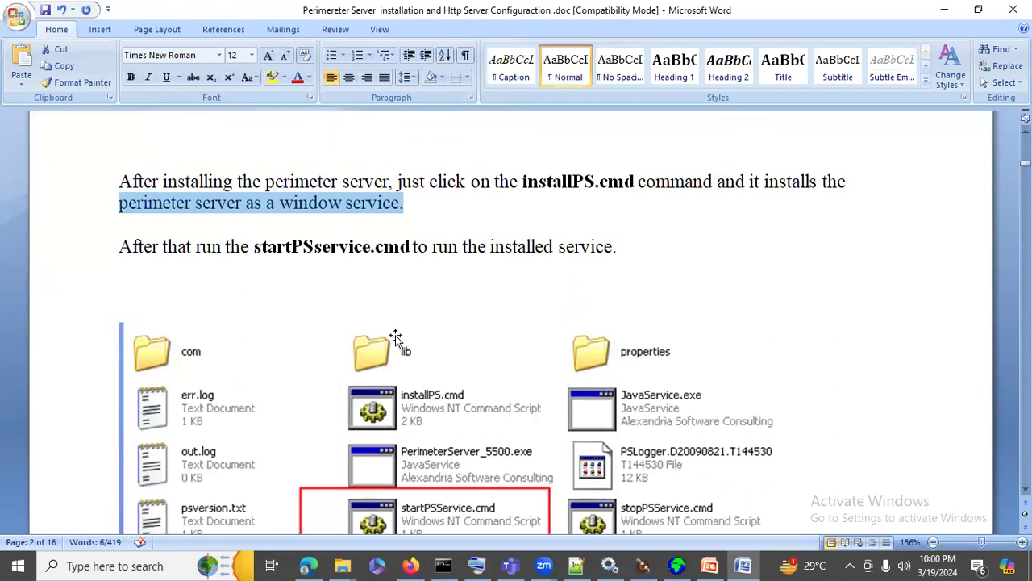
pyautogui.scroll(-1, 298, 272)
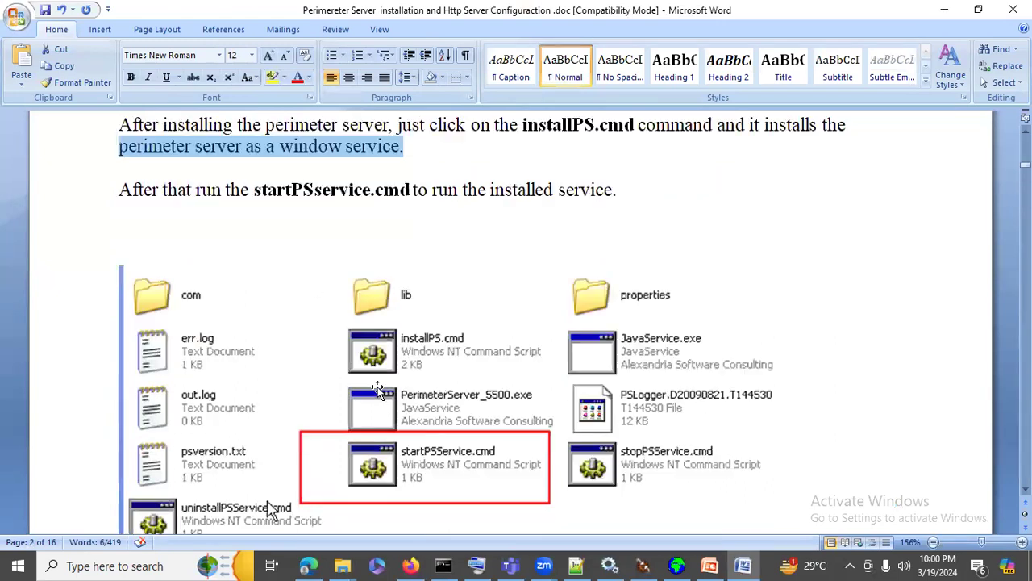
pyautogui.scroll(-8, 444, 469)
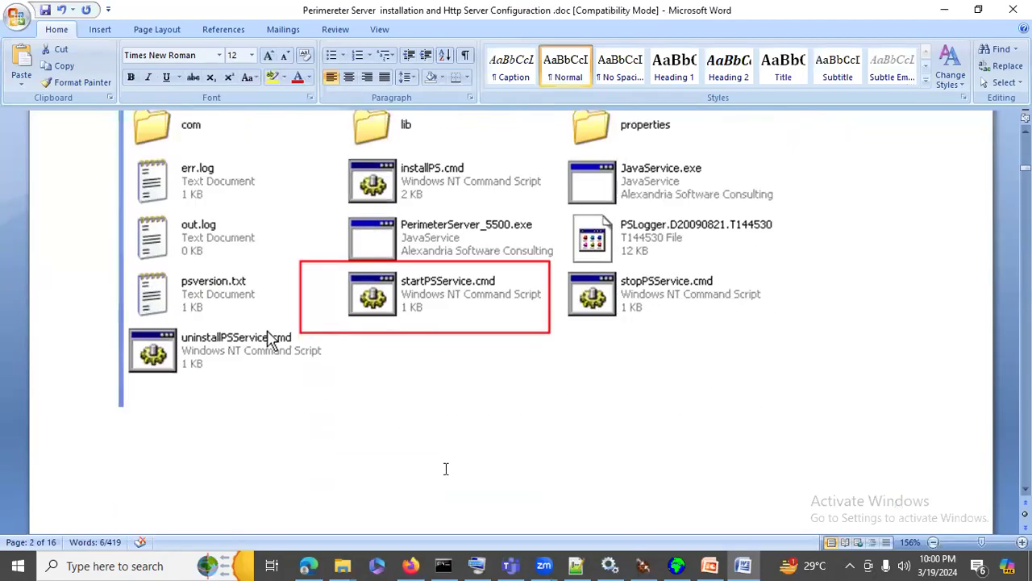
pyautogui.scroll(-4, 446, 469)
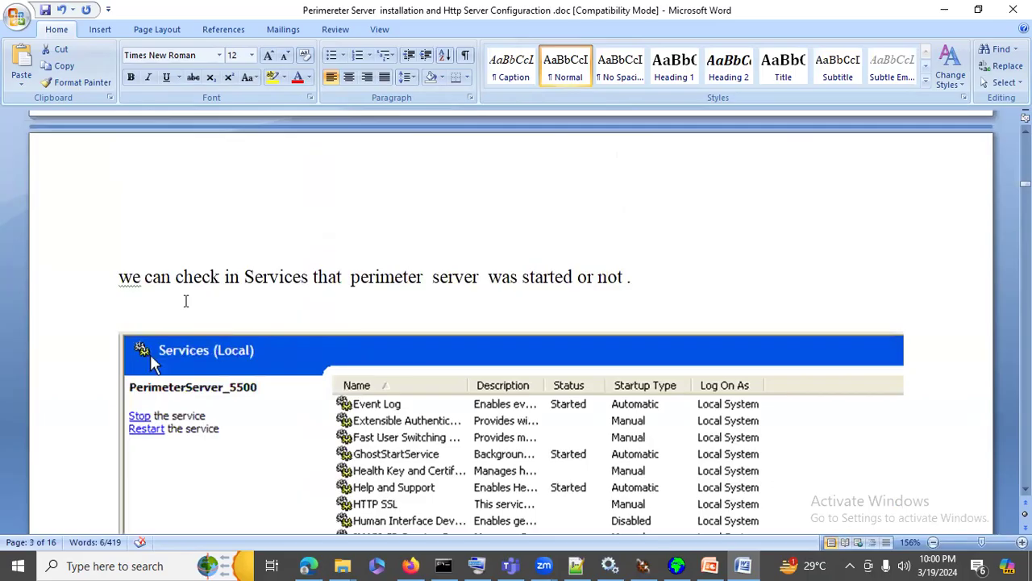
# Switch to the Services window, look for a perimeter server entry in the list, and return to the Word guide
pyautogui.click(613, 565)
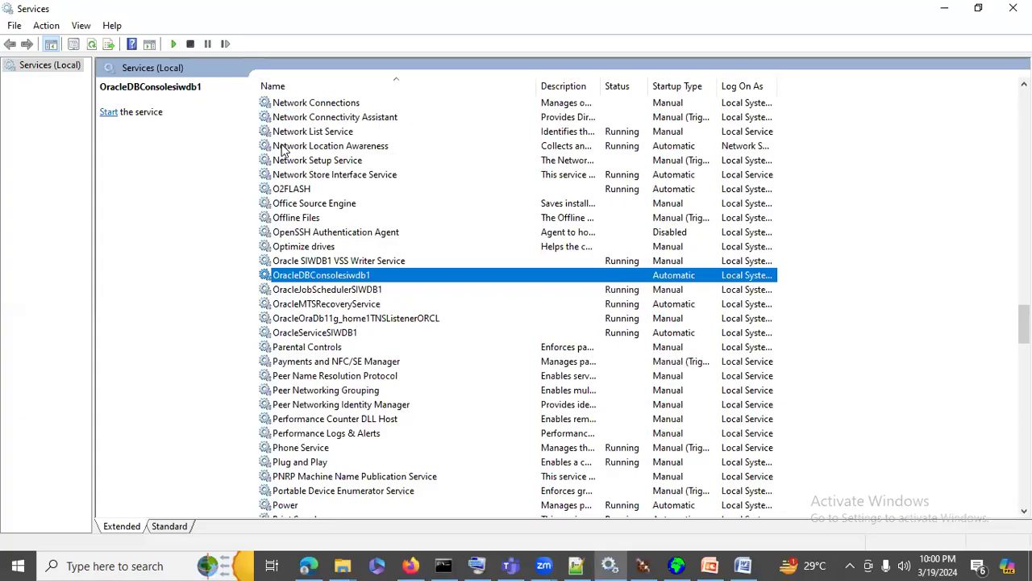
pyautogui.click(317, 387)
pyautogui.scroll(-2, 351, 410)
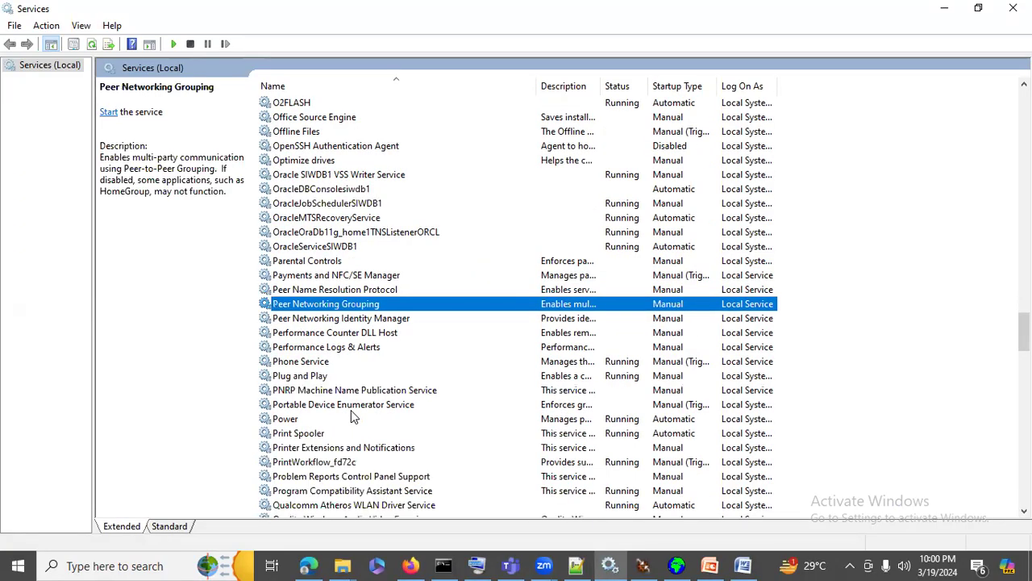
pyautogui.click(945, 9)
# Examine the guide's section on checking in Services whether the perimeter server was started, including the highlighted PerimeterServer_5500 entry
pyautogui.scroll(-3, 621, 254)
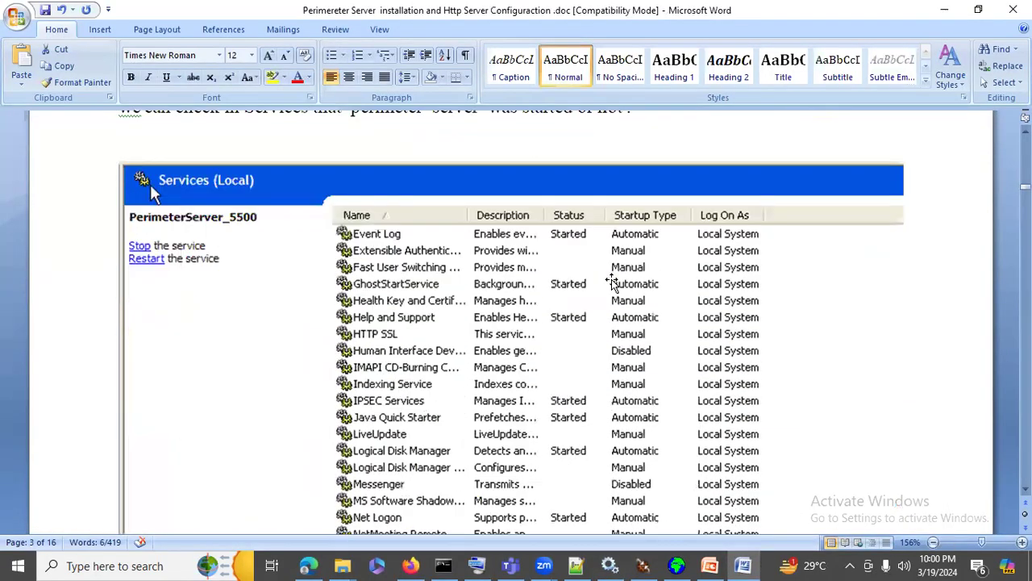
pyautogui.scroll(1, 426, 233)
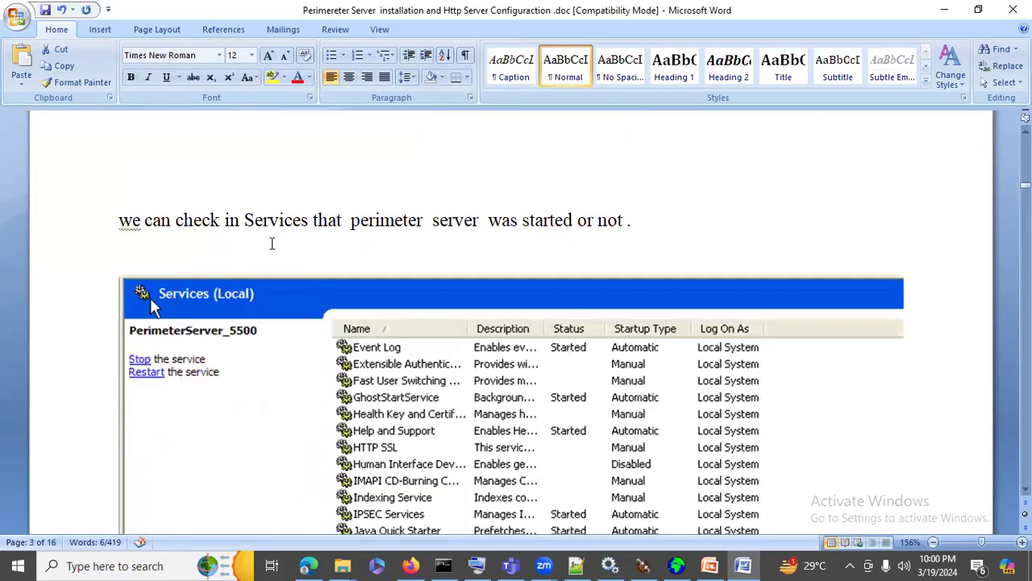
pyautogui.moveTo(401, 220); pyautogui.dragTo(582, 219)
pyautogui.scroll(-8, 582, 220)
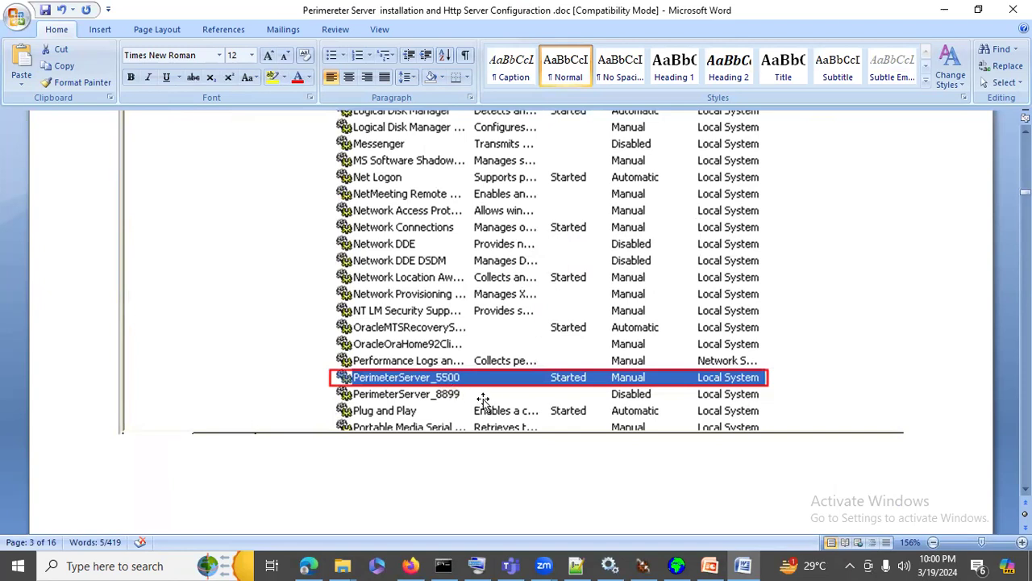
# Read the guide's introduction to configuring the perimeter server in SI and its Operation > Perimeter Servers navigation instruction, highlighting the passages
pyautogui.scroll(-8, 600, 375)
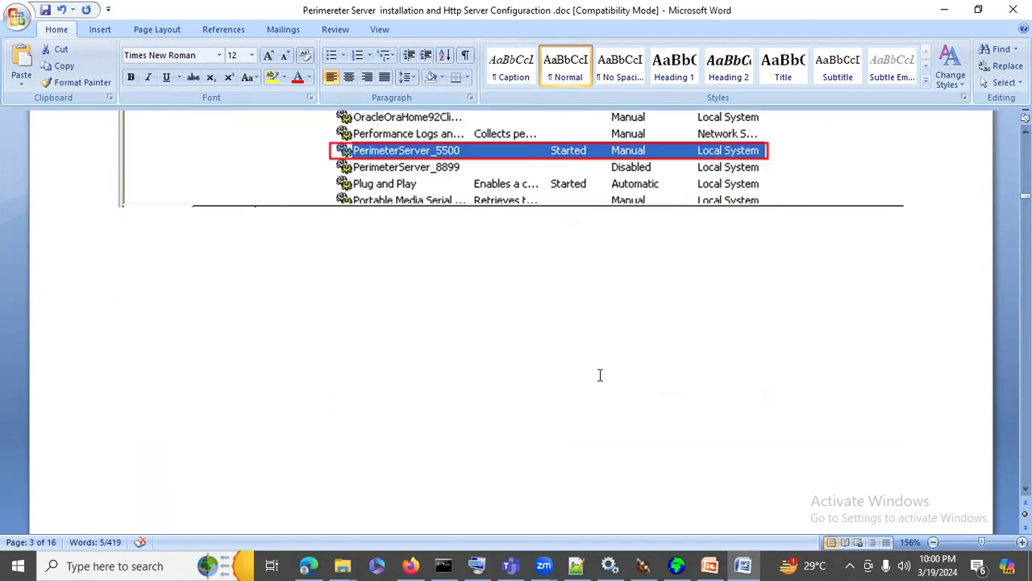
pyautogui.scroll(-3, 600, 375)
pyautogui.scroll(-3, 596, 372)
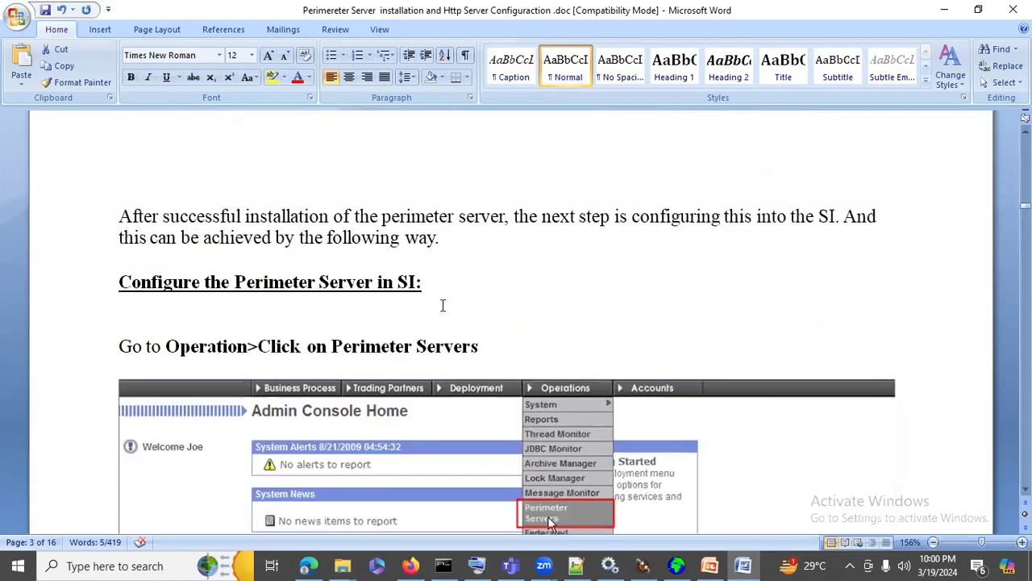
pyautogui.moveTo(247, 216); pyautogui.dragTo(380, 217)
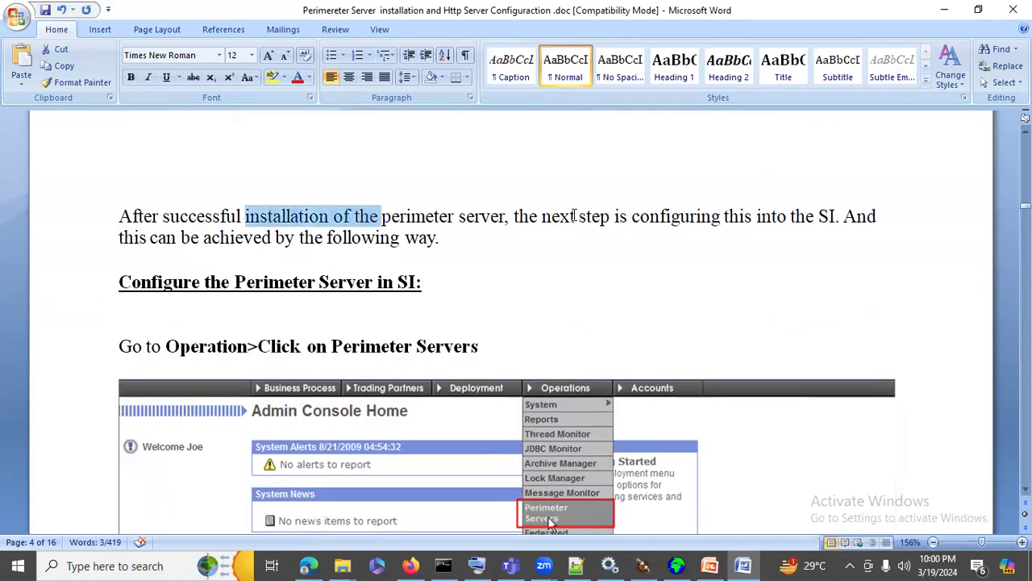
pyautogui.moveTo(516, 224); pyautogui.dragTo(931, 218)
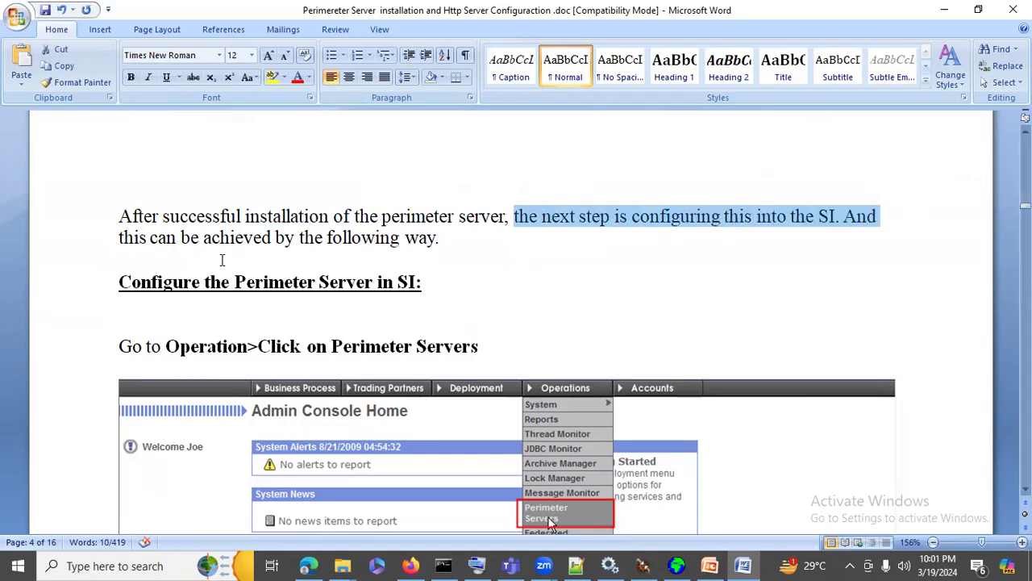
pyautogui.moveTo(115, 239); pyautogui.dragTo(440, 240)
pyautogui.scroll(-2, 495, 230)
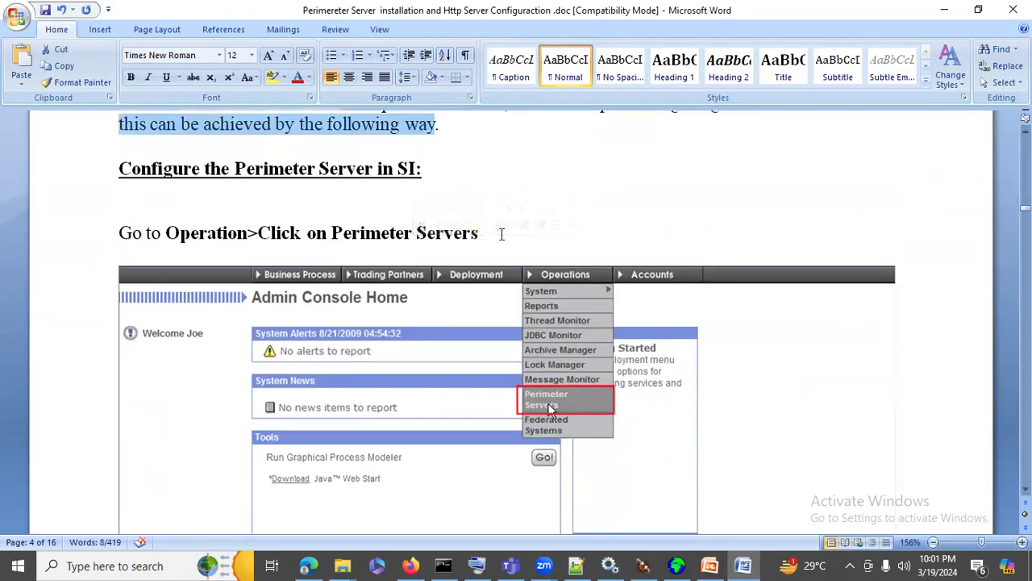
pyautogui.moveTo(150, 174); pyautogui.dragTo(472, 216)
pyautogui.scroll(-1, 473, 215)
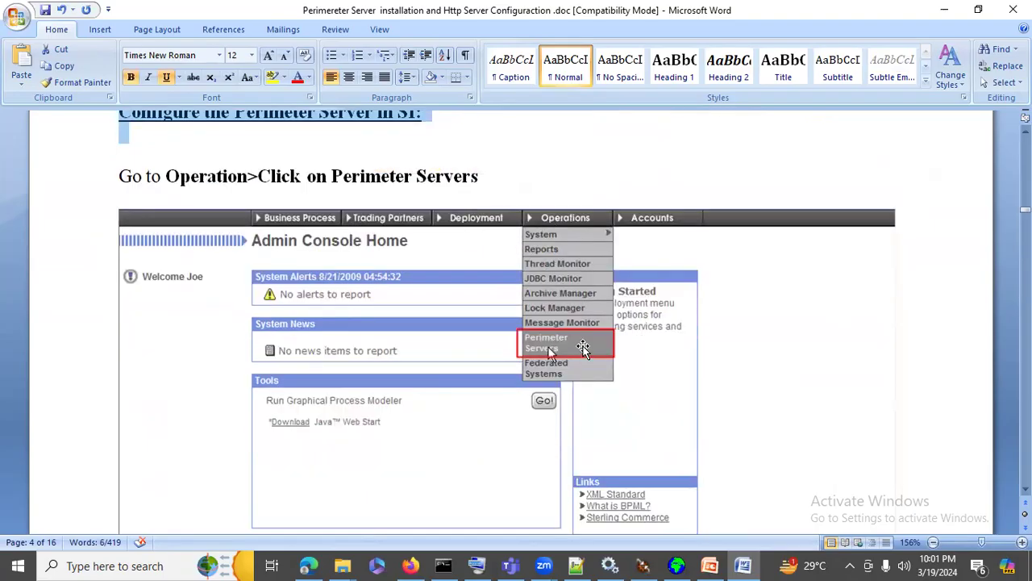
# Switch to the Sterling B2B Integrator dashboard in Firefox and try to open the Perimeter Servers page under Operations
pyautogui.click(411, 565)
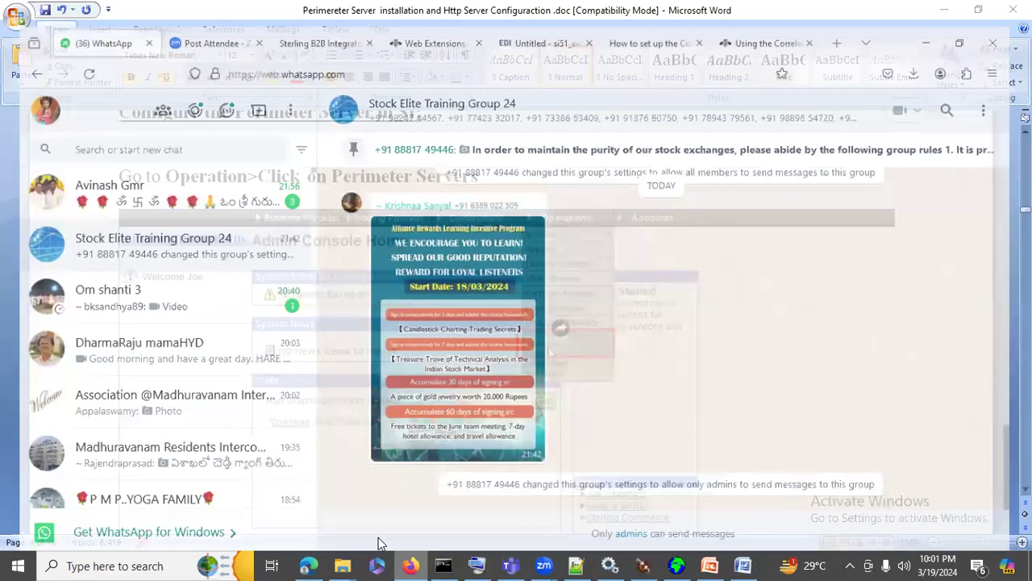
pyautogui.click(307, 26)
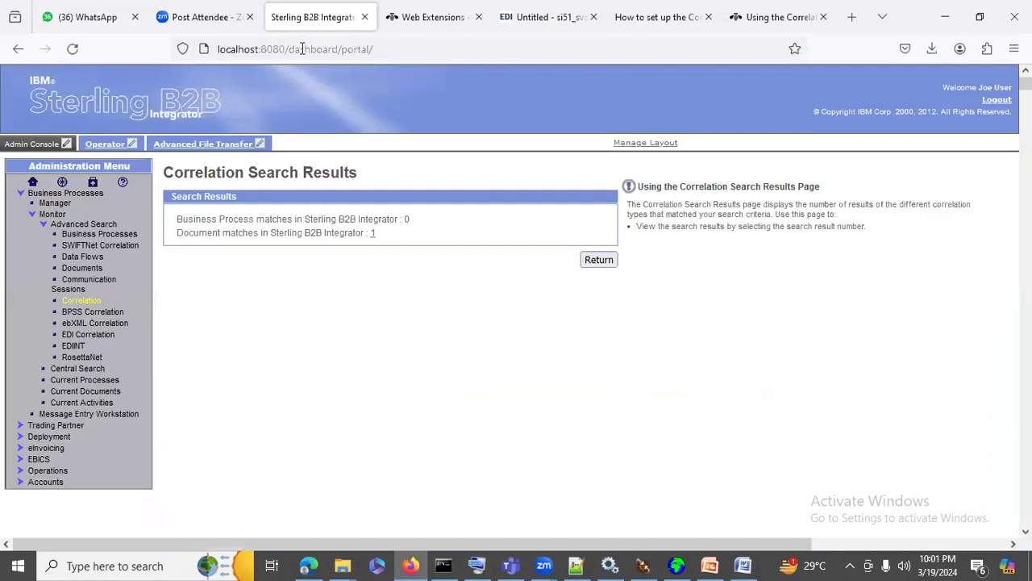
pyautogui.scroll(-4, 97, 339)
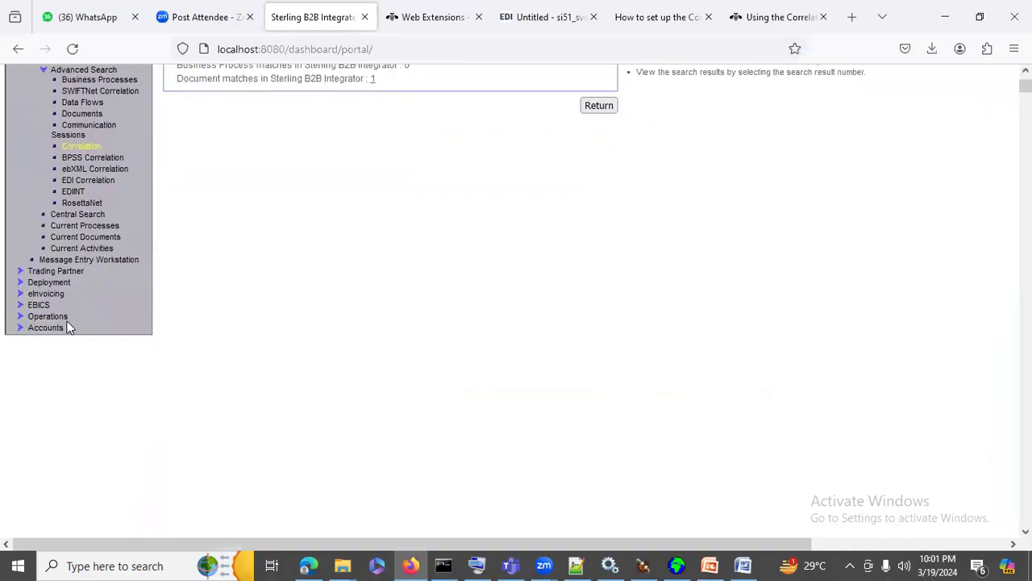
pyautogui.click(56, 320)
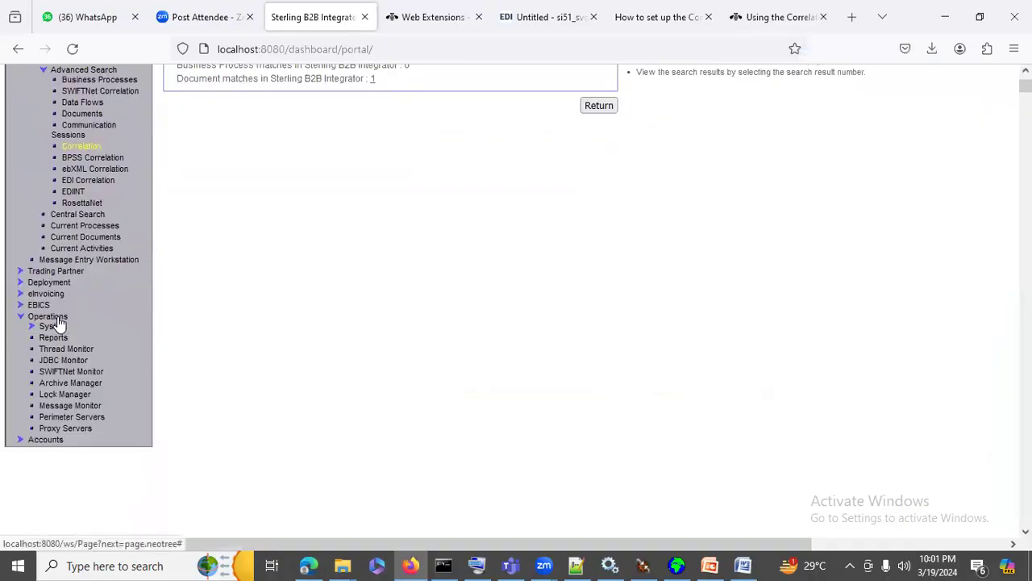
pyautogui.click(68, 419)
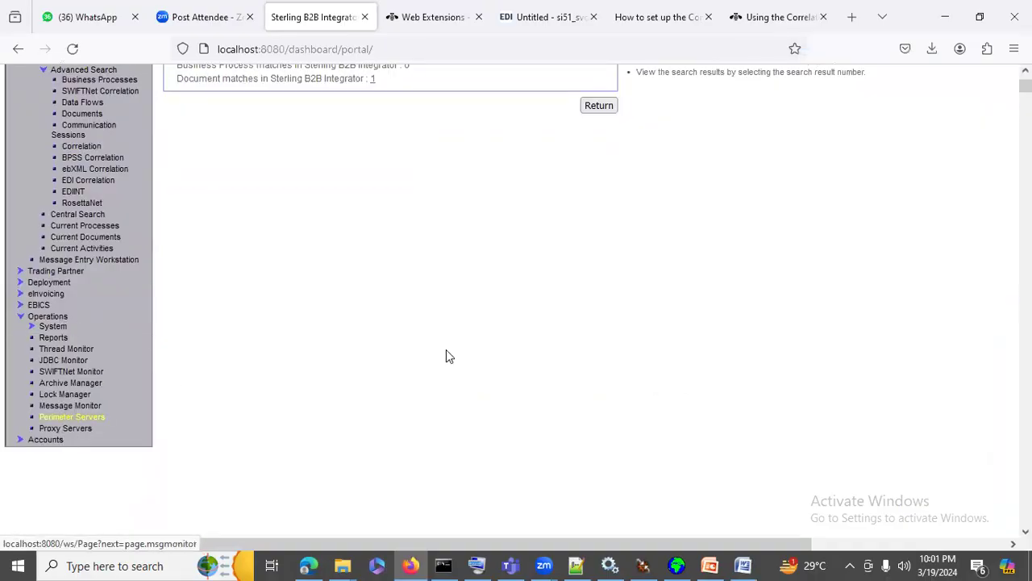
pyautogui.scroll(3, 446, 349)
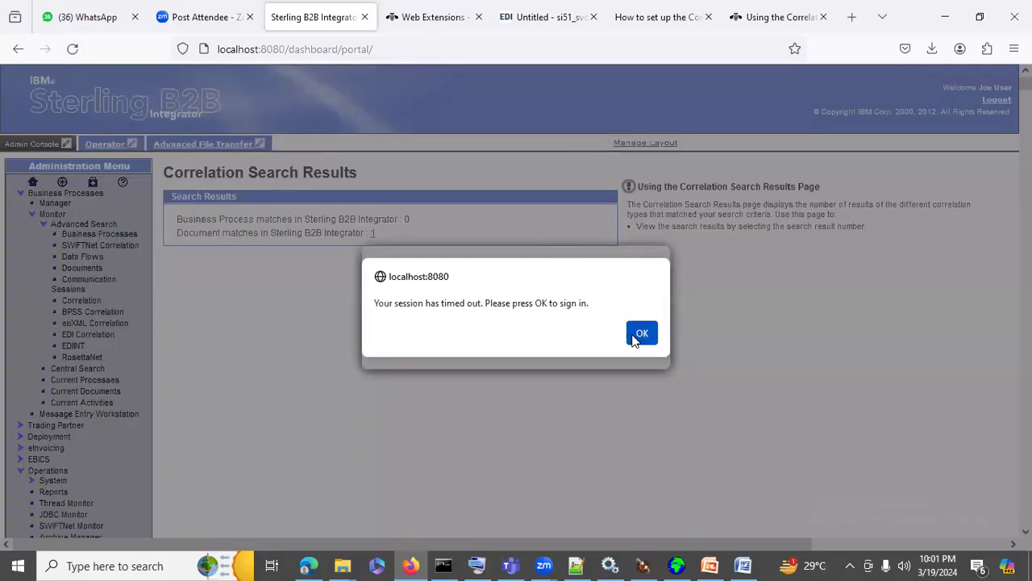
# Sign back in to the dashboard with the user ID admin and open the Perimeter Servers page under Operations
pyautogui.click(641, 333)
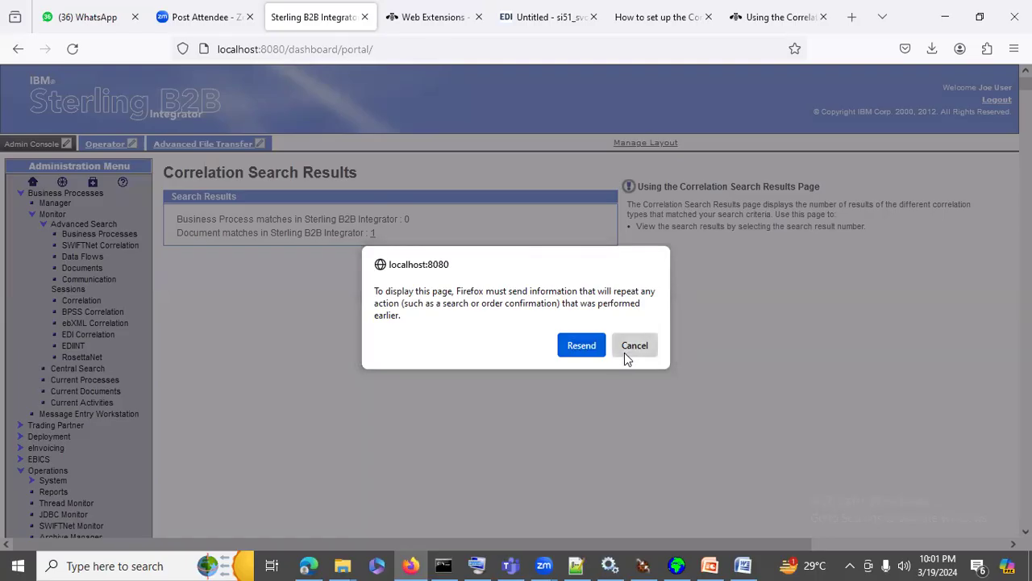
pyautogui.click(624, 352)
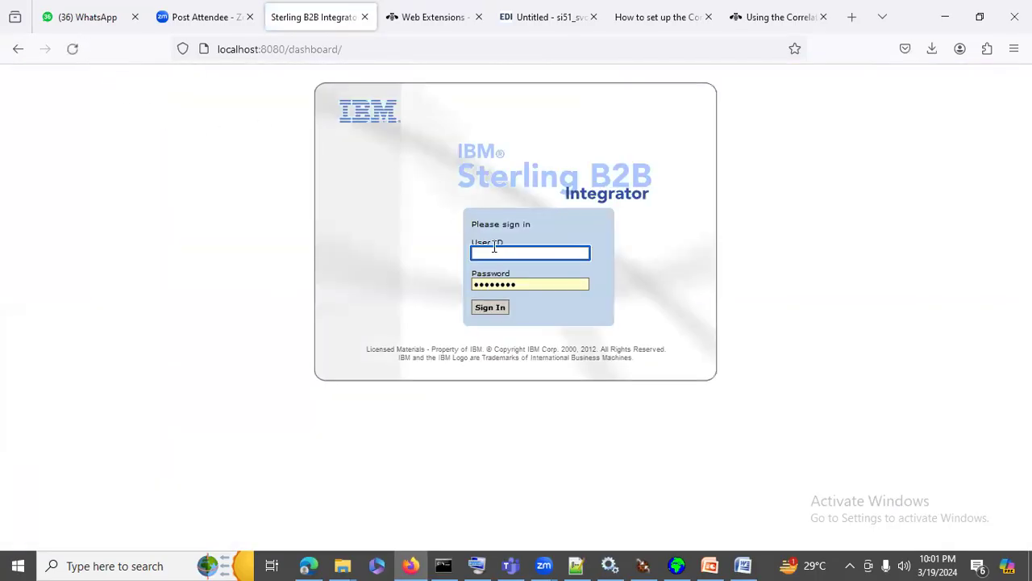
pyautogui.write('admin')
pyautogui.click(496, 309)
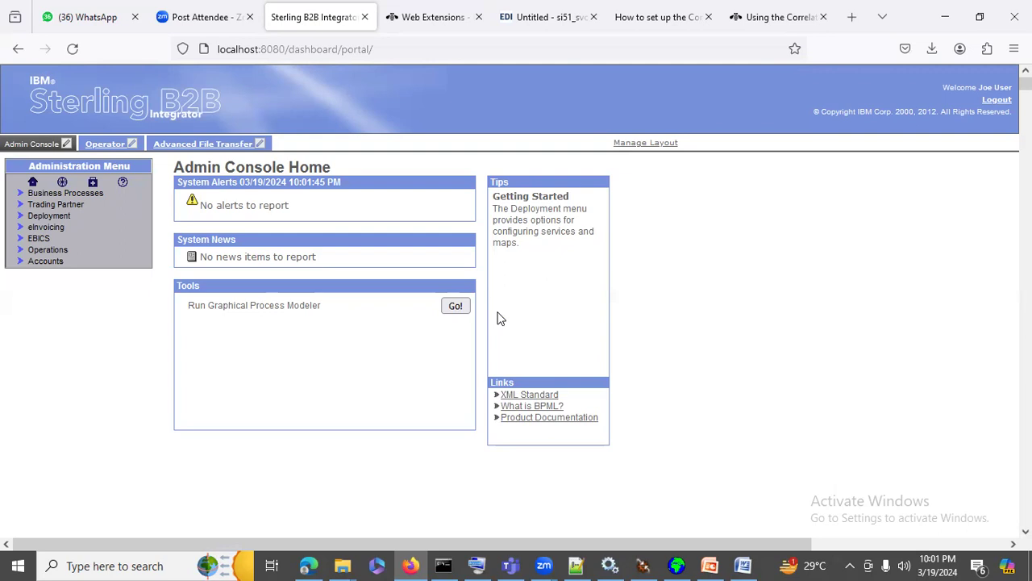
pyautogui.click(57, 251)
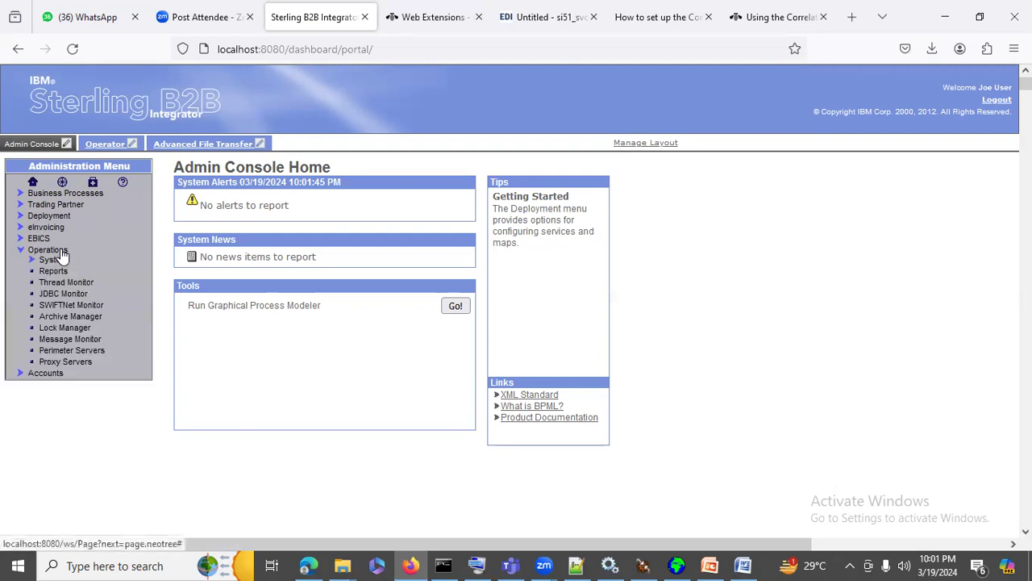
pyautogui.click(95, 352)
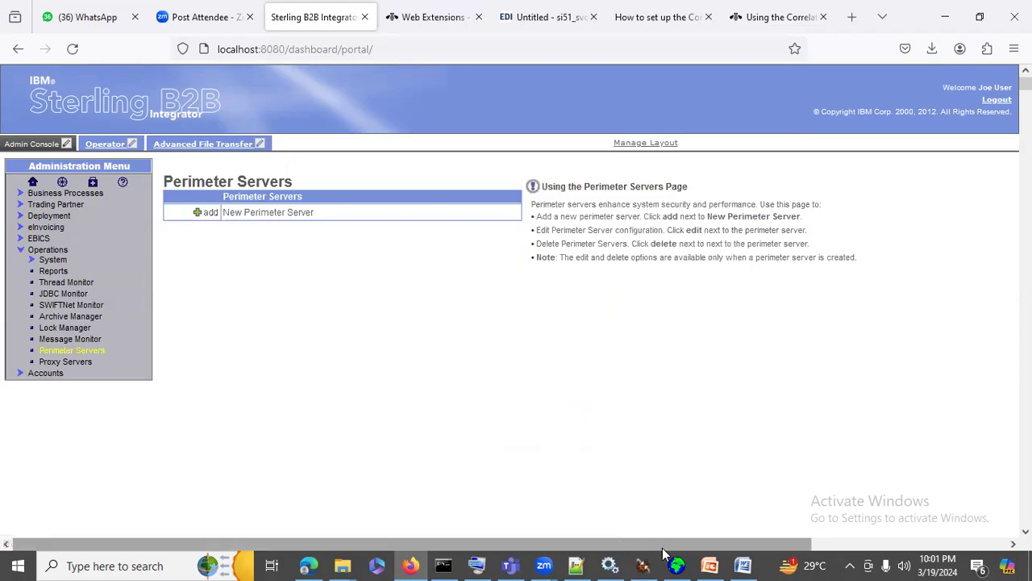
# Switch to the Word guide and read its instruction on adding a perimeter server to the SI, highlighting the sentence
pyautogui.click(743, 566)
pyautogui.scroll(-3, 590, 414)
pyautogui.scroll(-7, 590, 414)
pyautogui.scroll(-2, 590, 415)
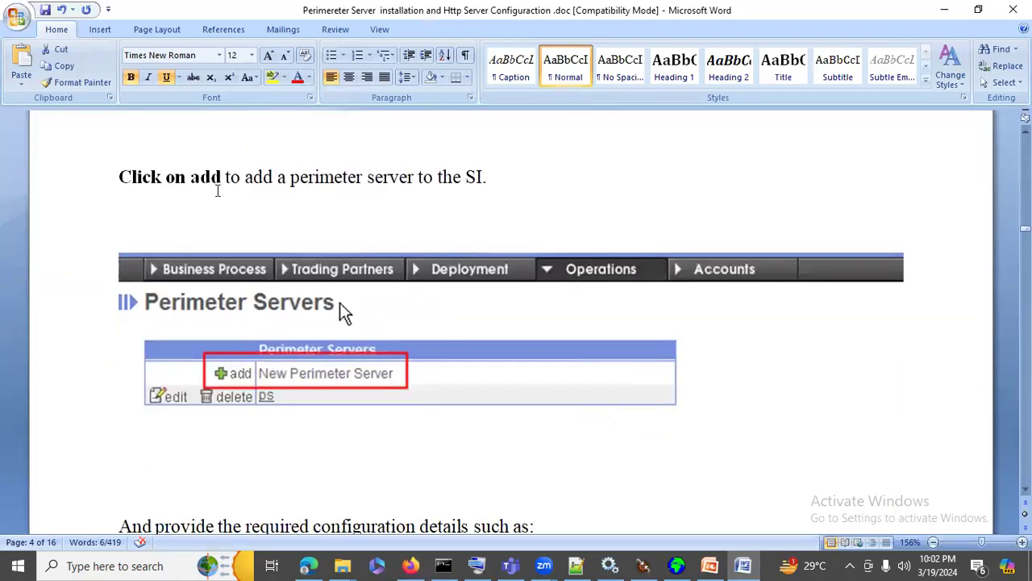
pyautogui.moveTo(143, 177); pyautogui.dragTo(221, 177)
pyautogui.moveTo(291, 177); pyautogui.dragTo(428, 173)
pyautogui.keyDown('shift'); pyautogui.click(486, 177); pyautogui.keyUp('shift')
pyautogui.scroll(-2, 486, 173)
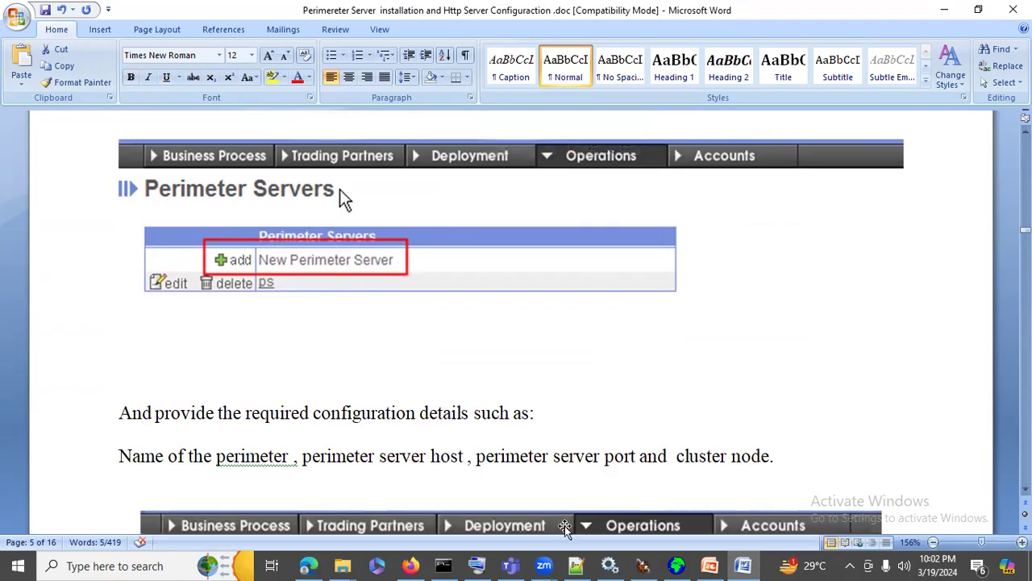
# Switch back to the dashboard in Firefox and start adding a new perimeter server
pyautogui.click(411, 566)
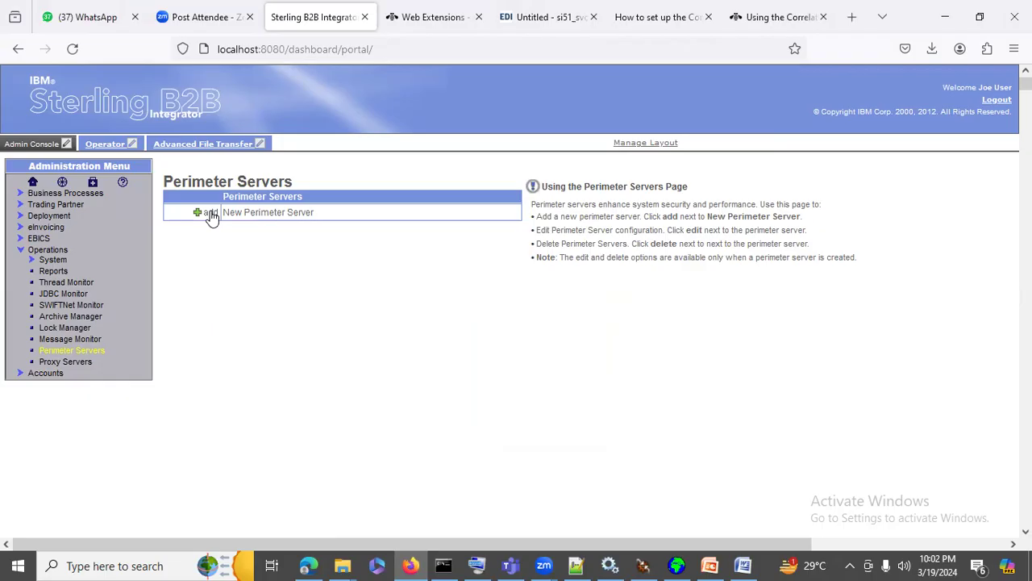
pyautogui.click(212, 216)
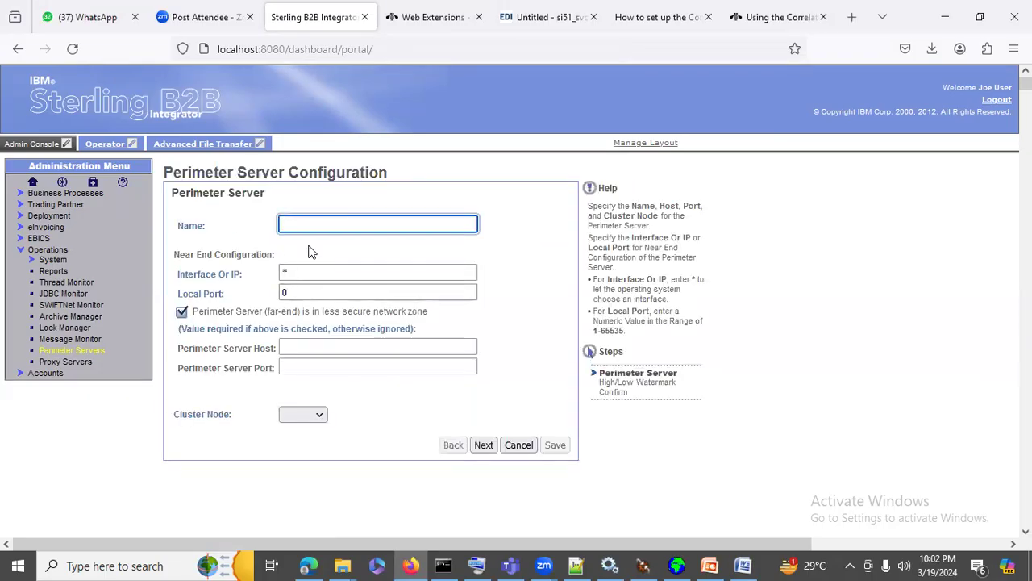
# Switch to the Word guide and read the required perimeter server details and the High/Low Watermark defaults
pyautogui.click(750, 565)
pyautogui.scroll(-5, 330, 330)
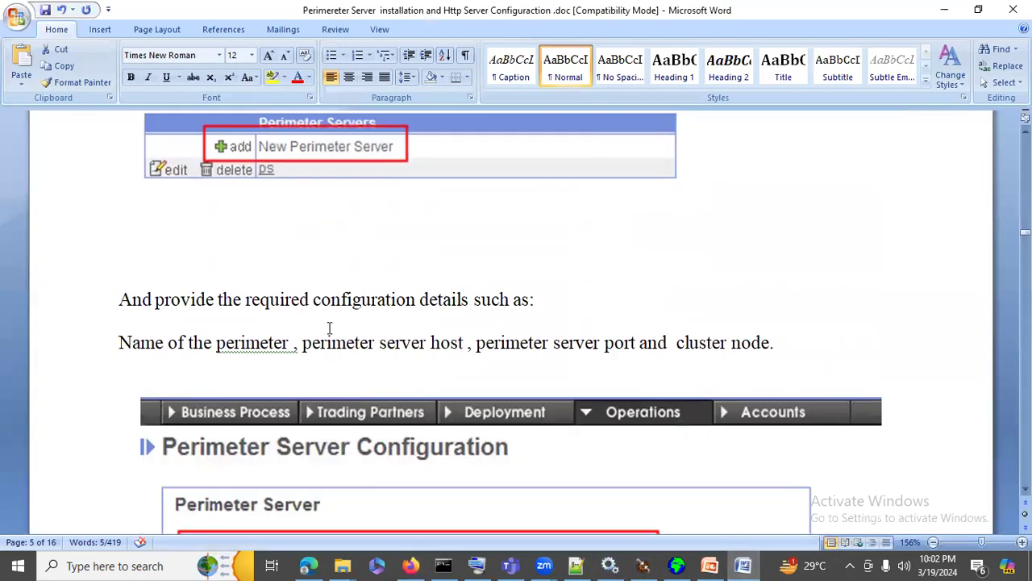
pyautogui.moveTo(311, 243); pyautogui.dragTo(522, 242)
pyautogui.click(298, 289)
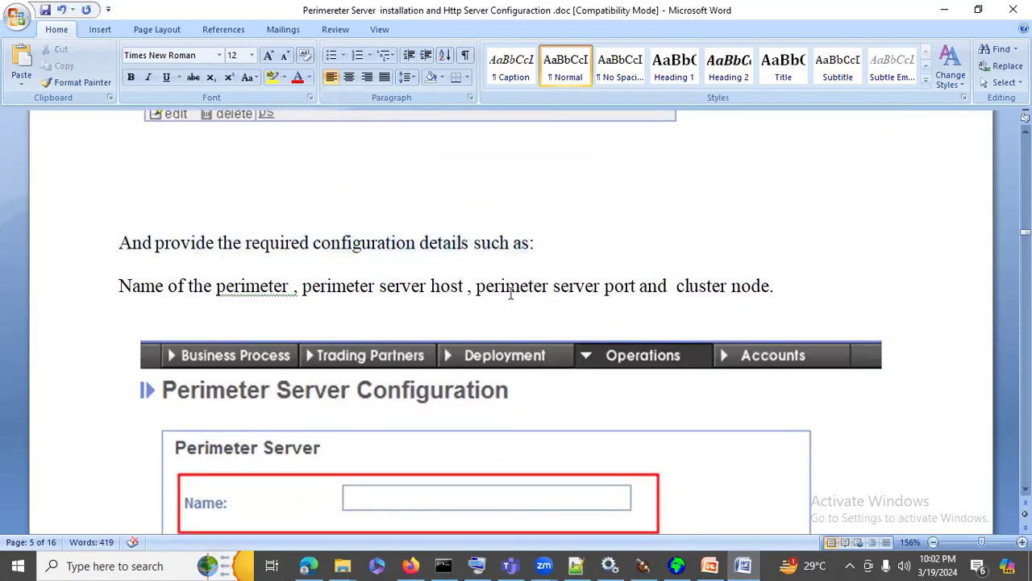
pyautogui.scroll(-10, 706, 293)
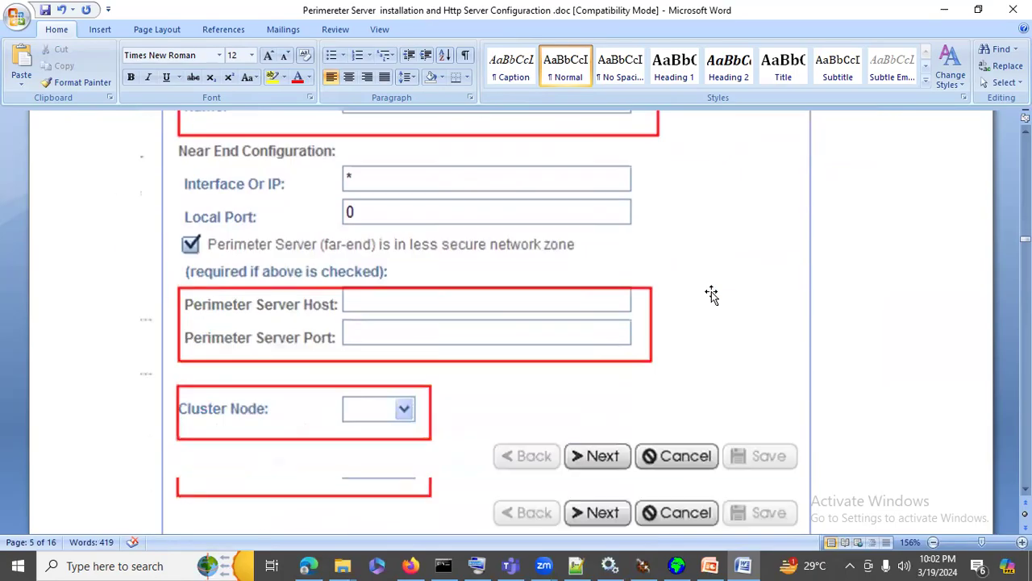
pyautogui.scroll(-8, 712, 291)
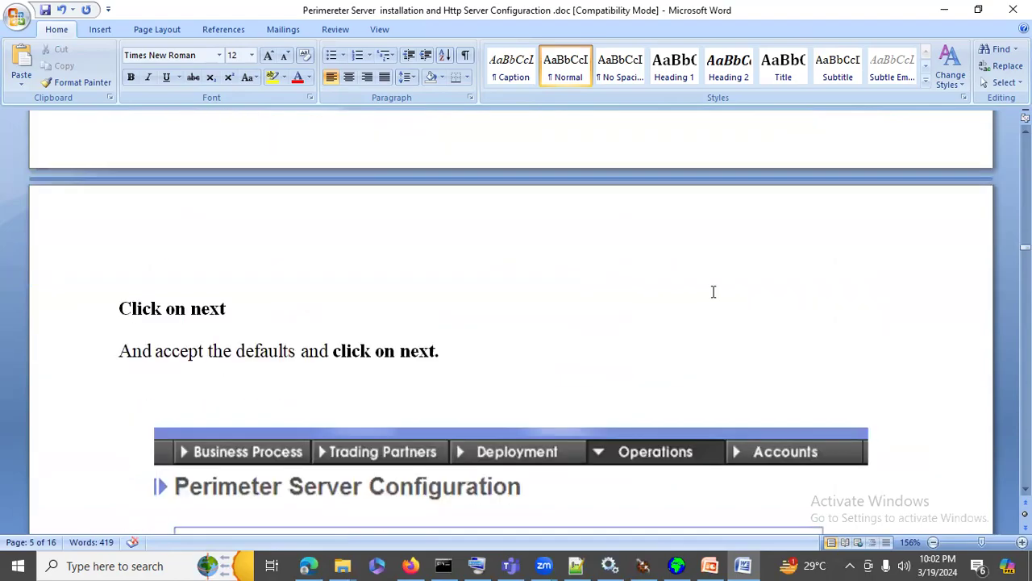
pyautogui.scroll(-4, 713, 291)
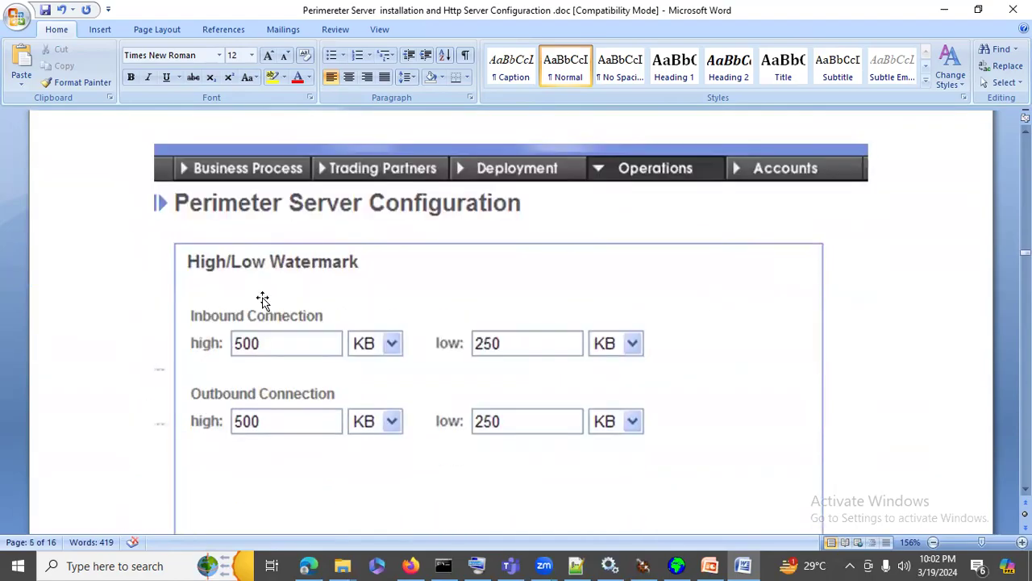
pyautogui.scroll(-2, 501, 301)
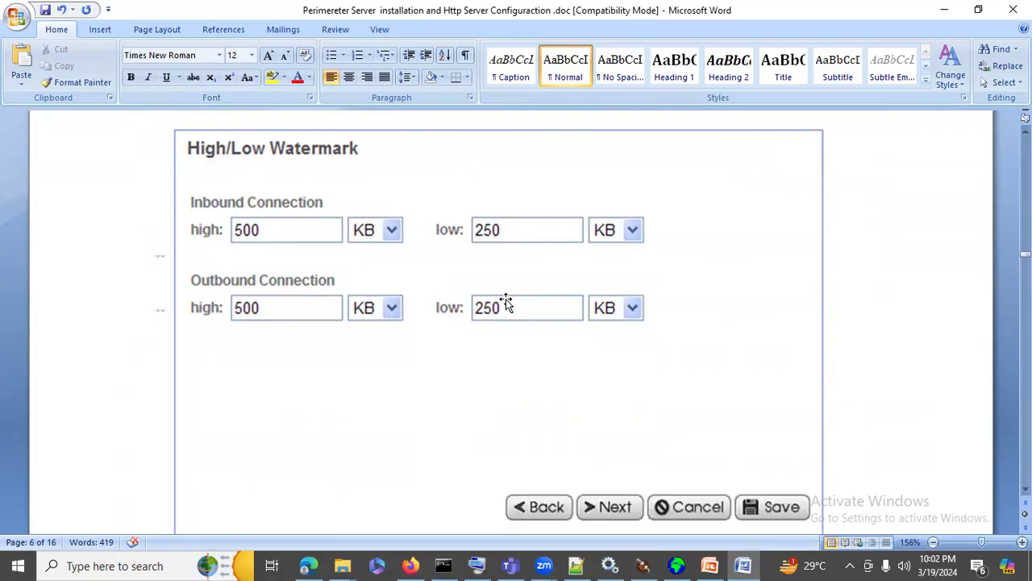
# Read the guide's instructions on finishing the perimeter server configuration and checking it in the Troubleshooter
pyautogui.scroll(-10, 505, 301)
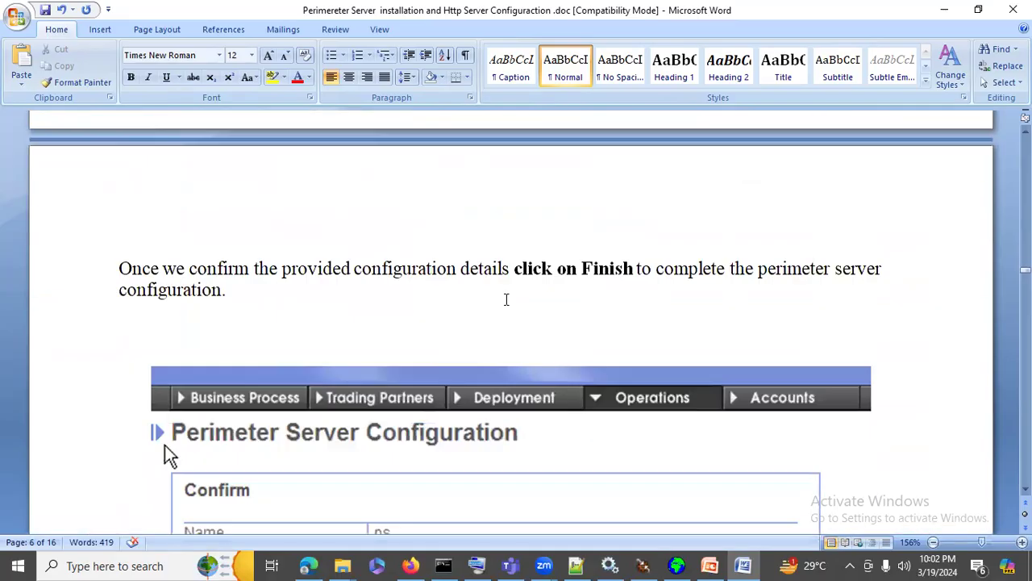
pyautogui.scroll(-1, 505, 300)
pyautogui.scroll(-7, 506, 242)
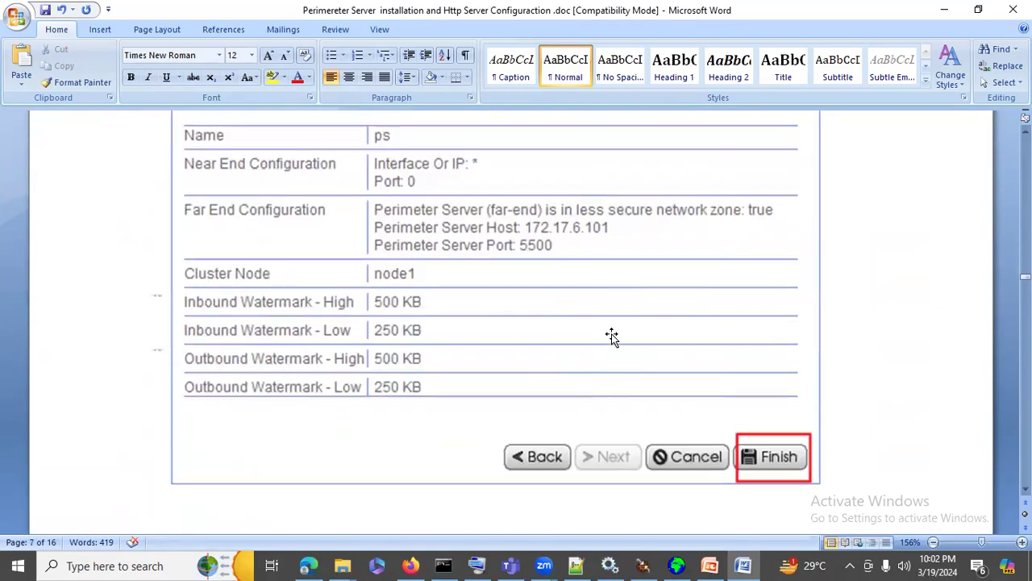
pyautogui.scroll(-12, 612, 336)
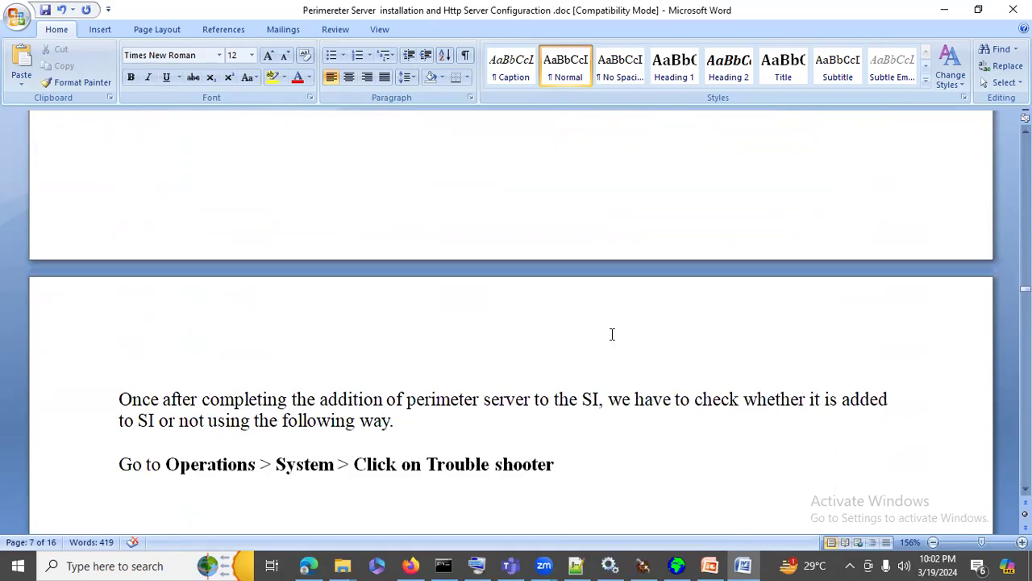
pyautogui.scroll(-2, 611, 334)
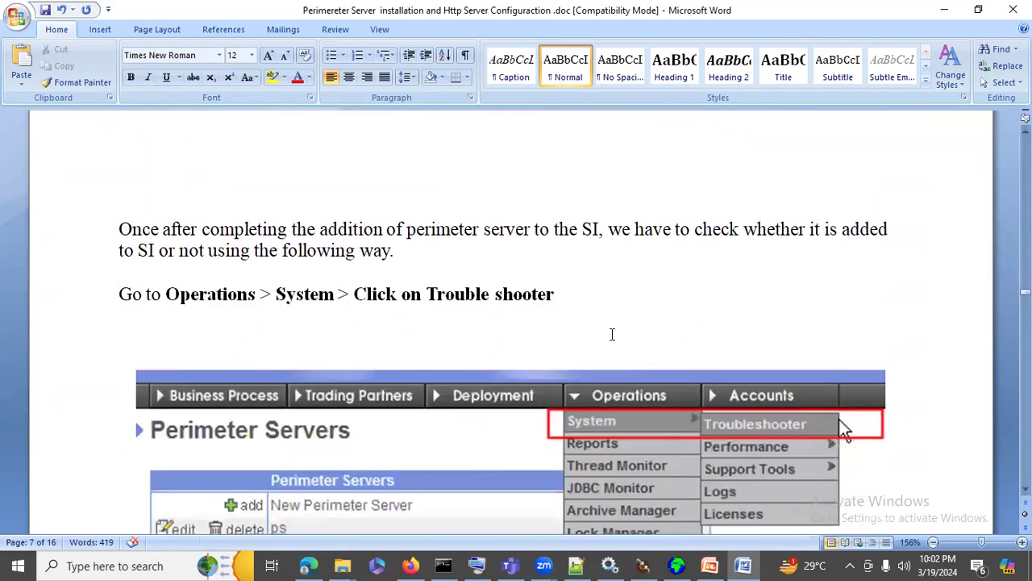
pyautogui.scroll(-2, 611, 334)
pyautogui.scroll(-1, 611, 334)
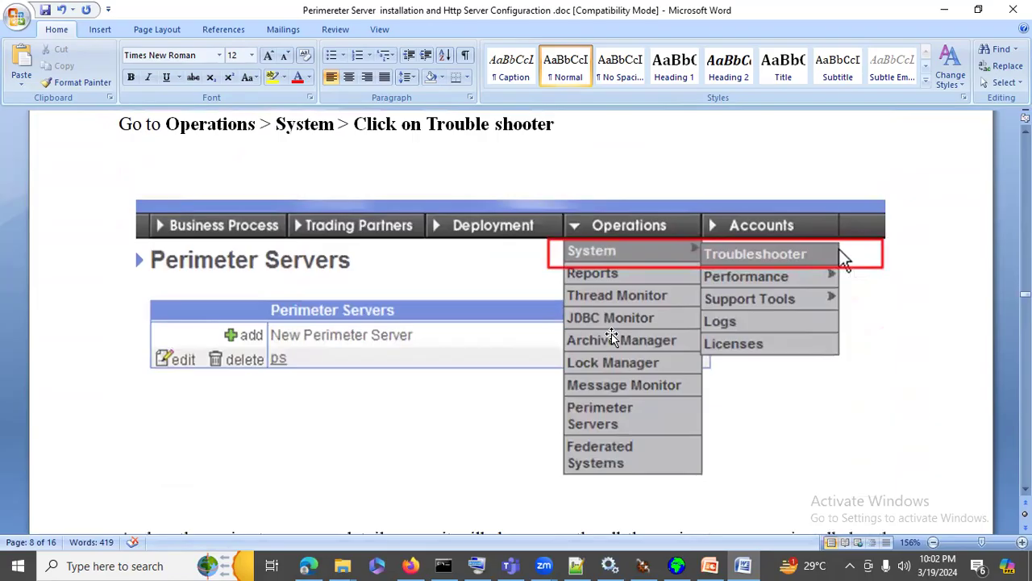
# Switch back to the dashboard in Firefox, name the new perimeter server ps_uplatz and set its local port to 5500
pyautogui.click(725, 564)
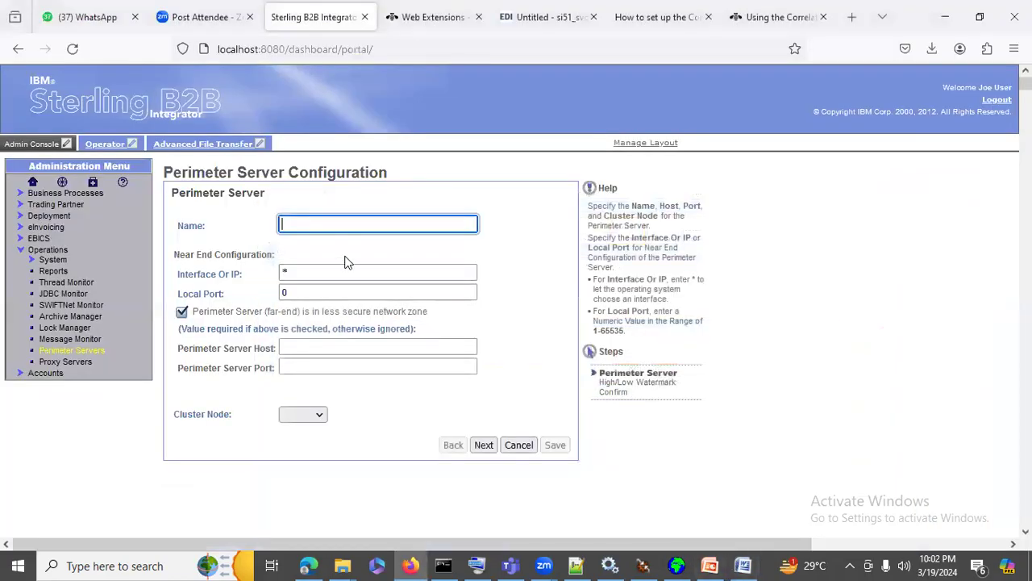
pyautogui.write('ps_uplatz')
pyautogui.press('Tab')
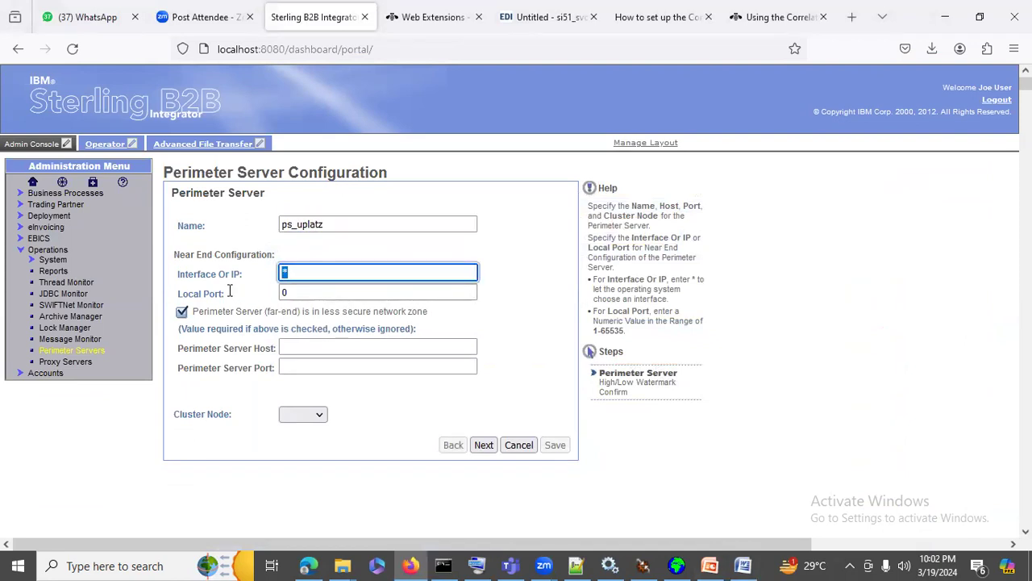
pyautogui.press('Tab')
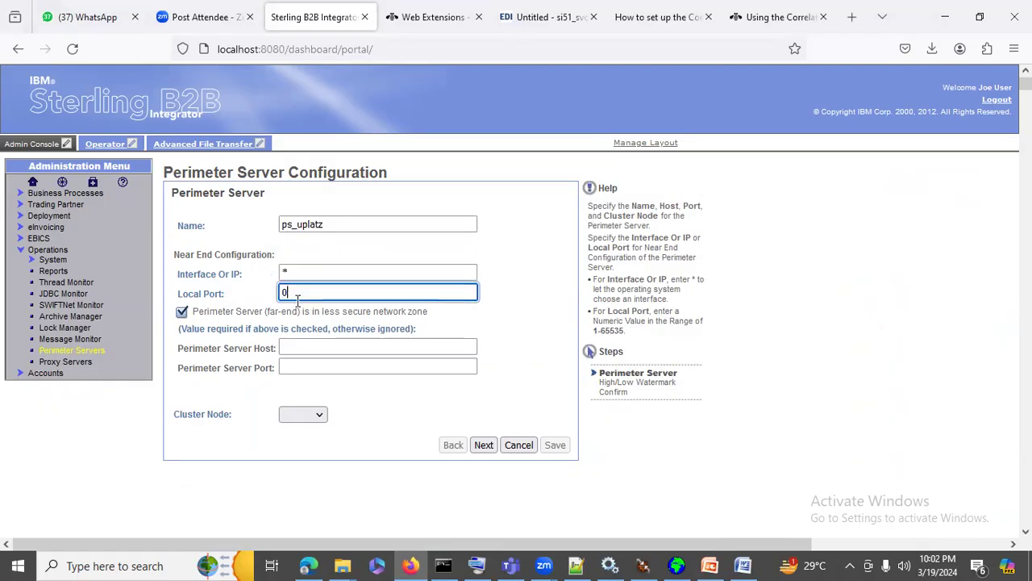
pyautogui.write('5500')
# Try to continue to the watermark settings with the perimeter server host, port and cluster node left empty
pyautogui.click(341, 347)
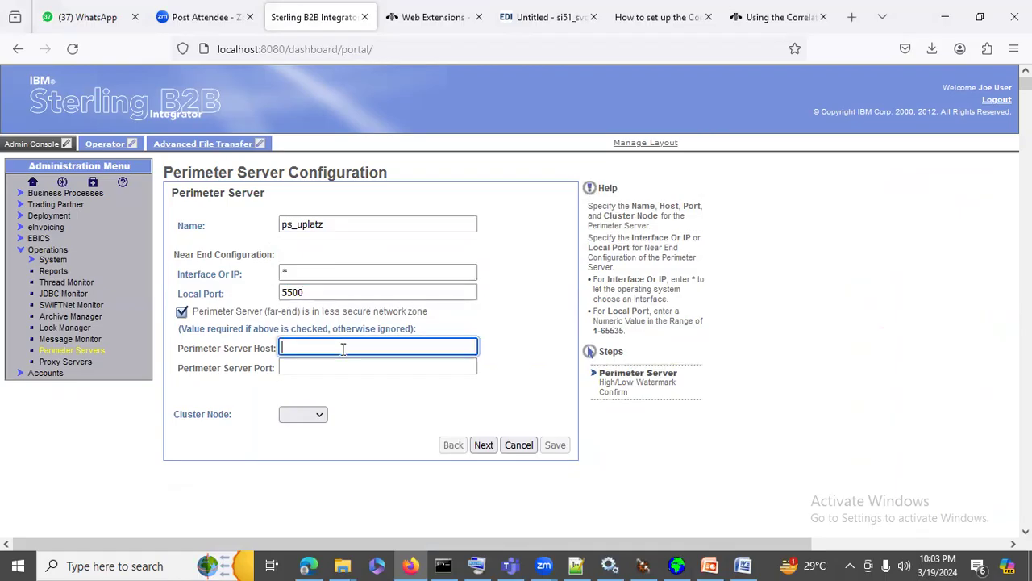
pyautogui.click(396, 420)
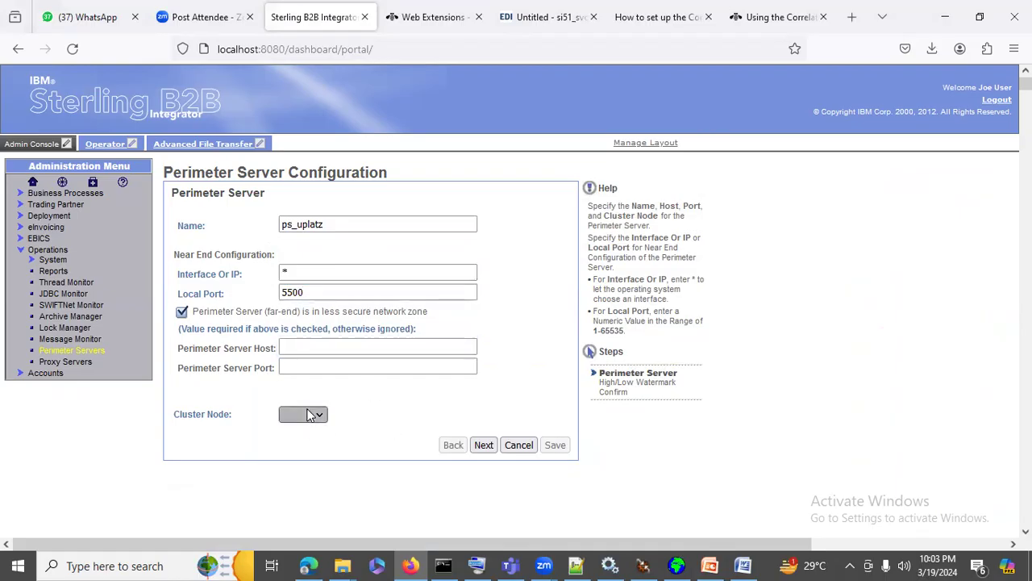
pyautogui.click(310, 414)
pyautogui.click(494, 444)
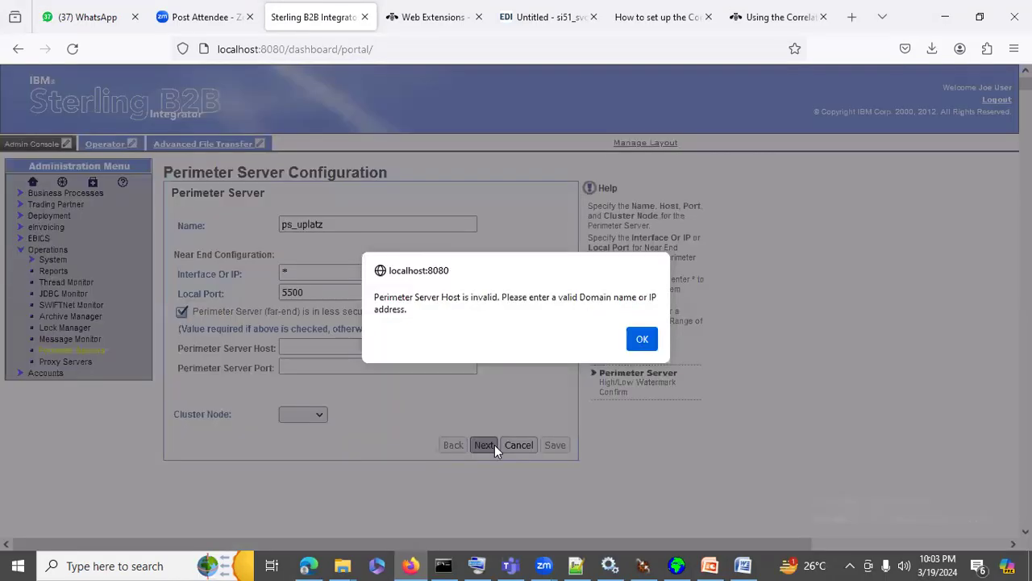
pyautogui.click(639, 341)
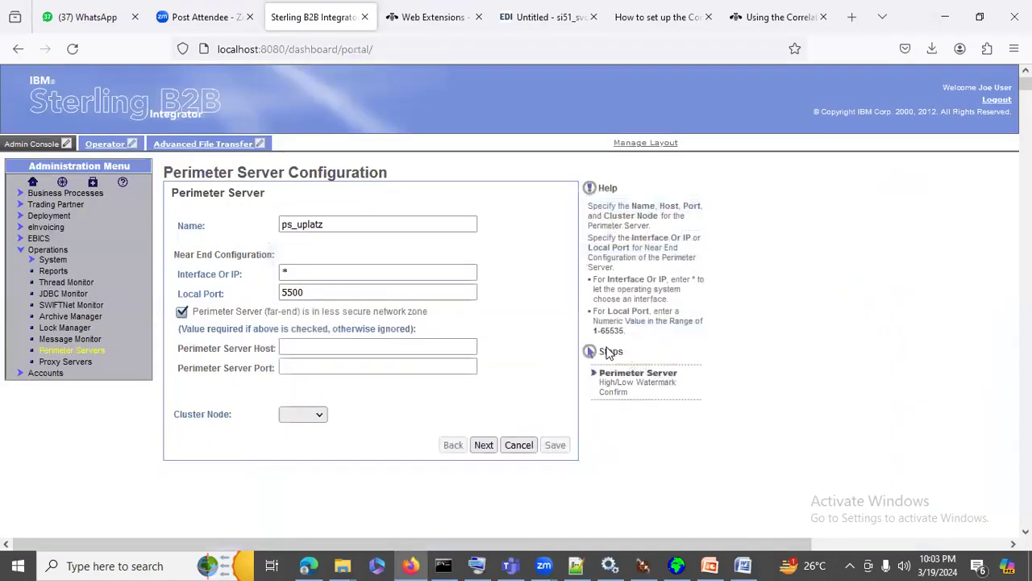
# Set the near-end Interface or IP to 192.168.99.11 and try to continue to the watermark settings
pyautogui.click(243, 275)
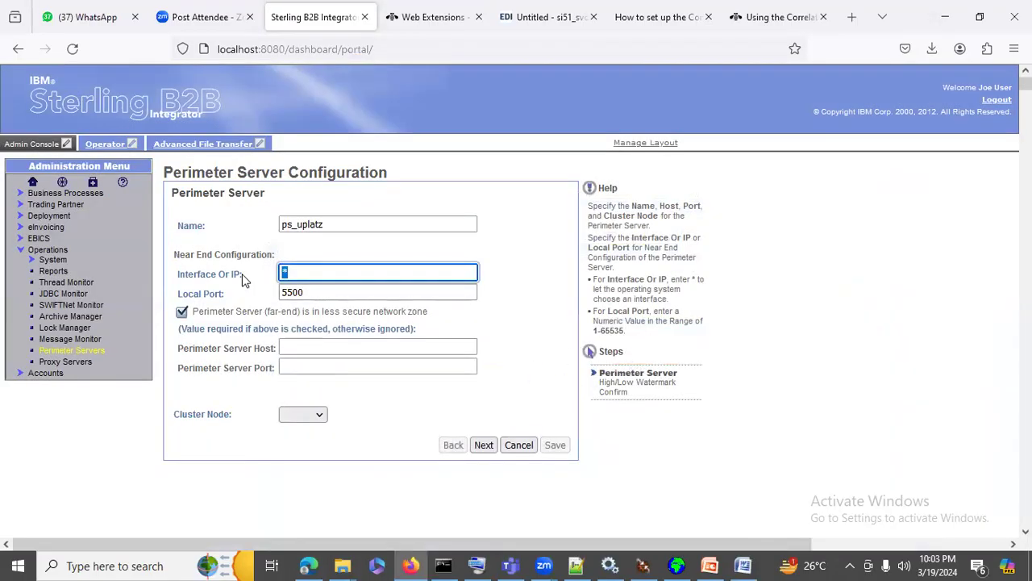
pyautogui.write('192.168.99.11')
pyautogui.click(486, 444)
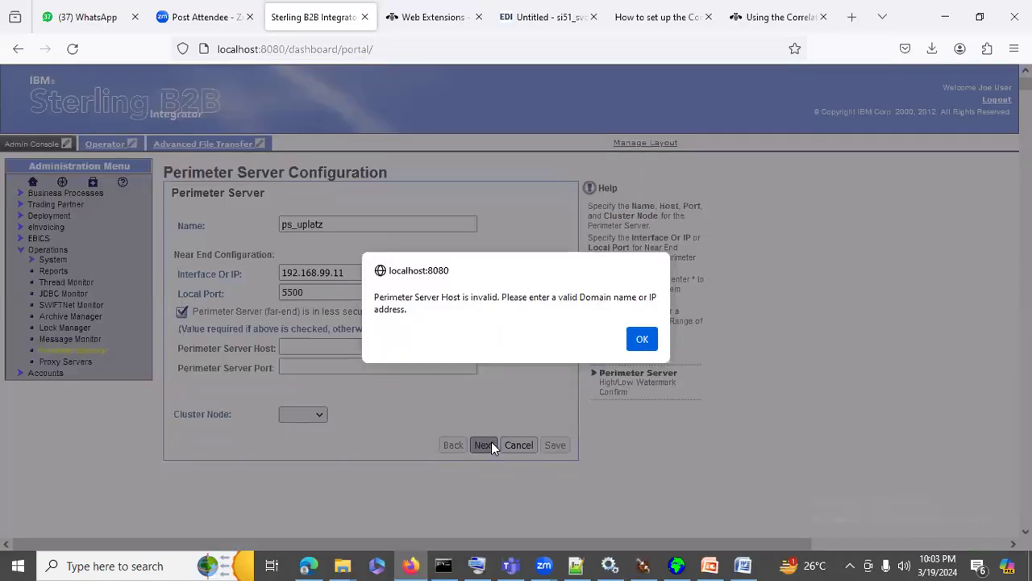
pyautogui.click(637, 344)
# Set the Perimeter Server Host to 192.168.99.11 and its port to 5500, and try to continue without a cluster node
pyautogui.click(365, 347)
pyautogui.moveTo(362, 274); pyautogui.dragTo(318, 275)
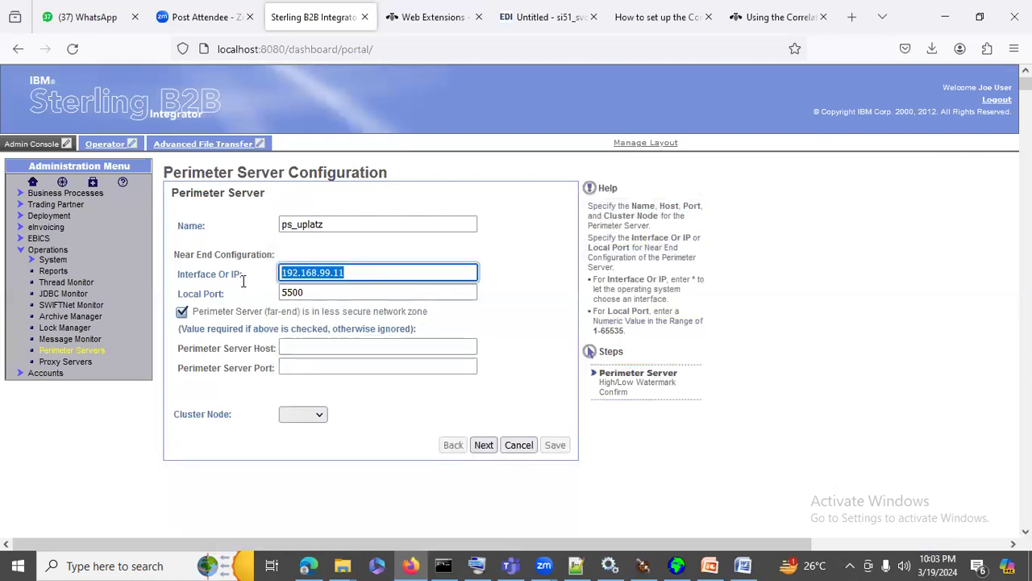
pyautogui.click(346, 349)
pyautogui.write('192.168.99.11')
pyautogui.click(348, 368)
pyautogui.write('5500')
pyautogui.click(484, 446)
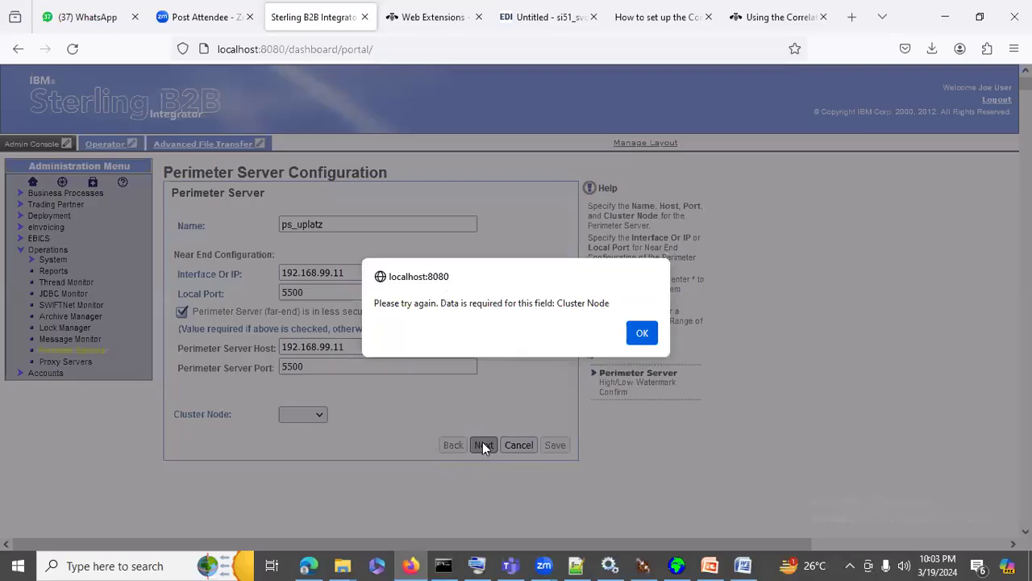
pyautogui.click(631, 339)
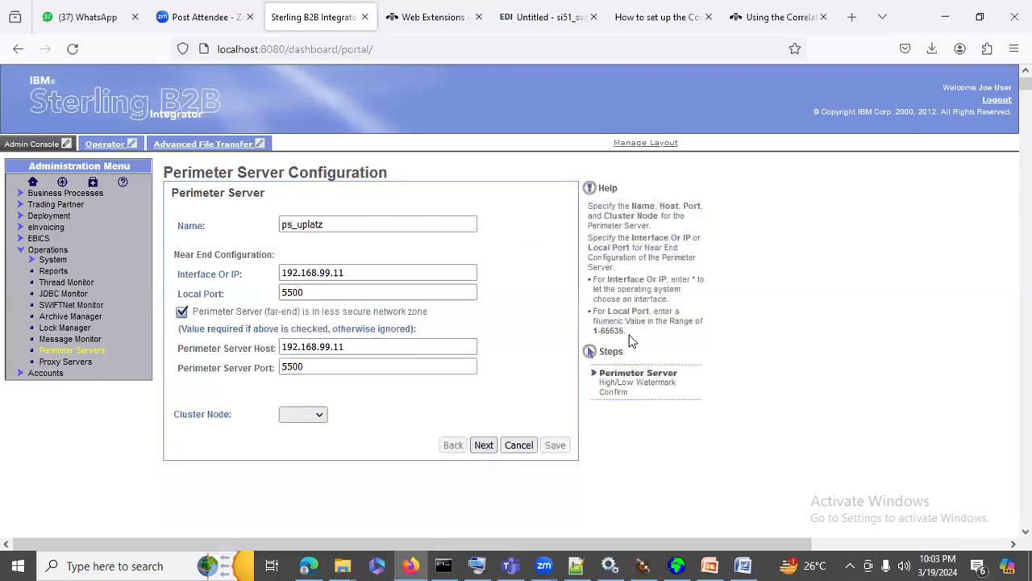
# Select the available cluster node and continue to the High/Low Watermark settings
pyautogui.click(317, 415)
pyautogui.click(313, 436)
pyautogui.click(484, 445)
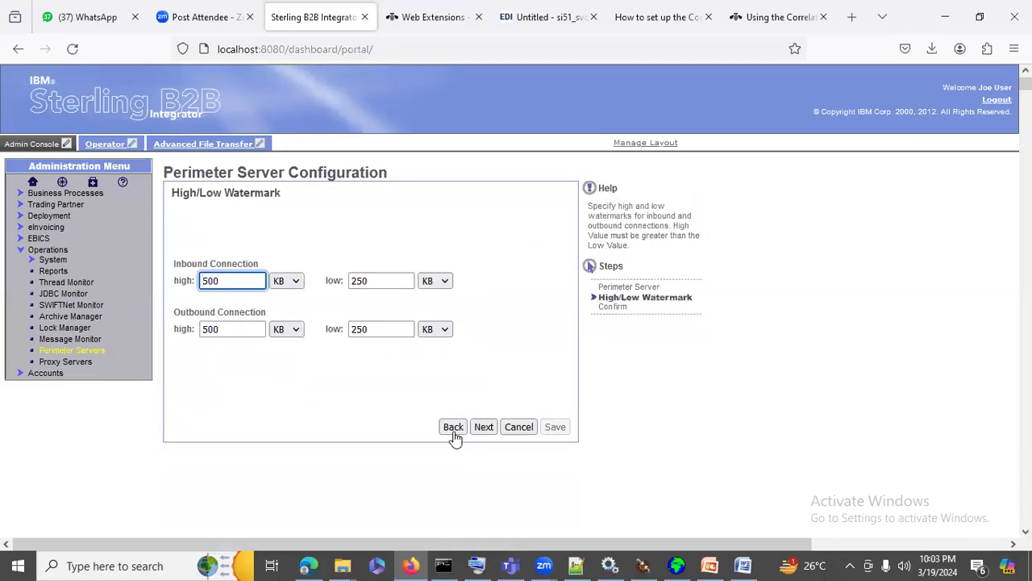
# Accept the default inbound and outbound watermarks, finish the configuration, and return to the perimeter server list to check ps_uplatz
pyautogui.moveTo(188, 263); pyautogui.dragTo(267, 266)
pyautogui.moveTo(218, 313); pyautogui.dragTo(442, 410)
pyautogui.click(484, 427)
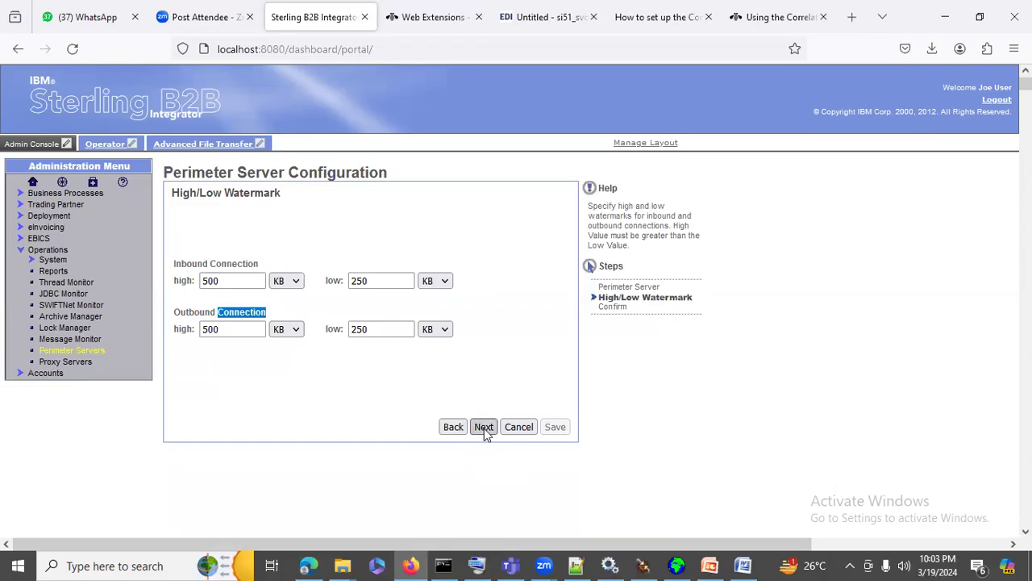
pyautogui.click(552, 427)
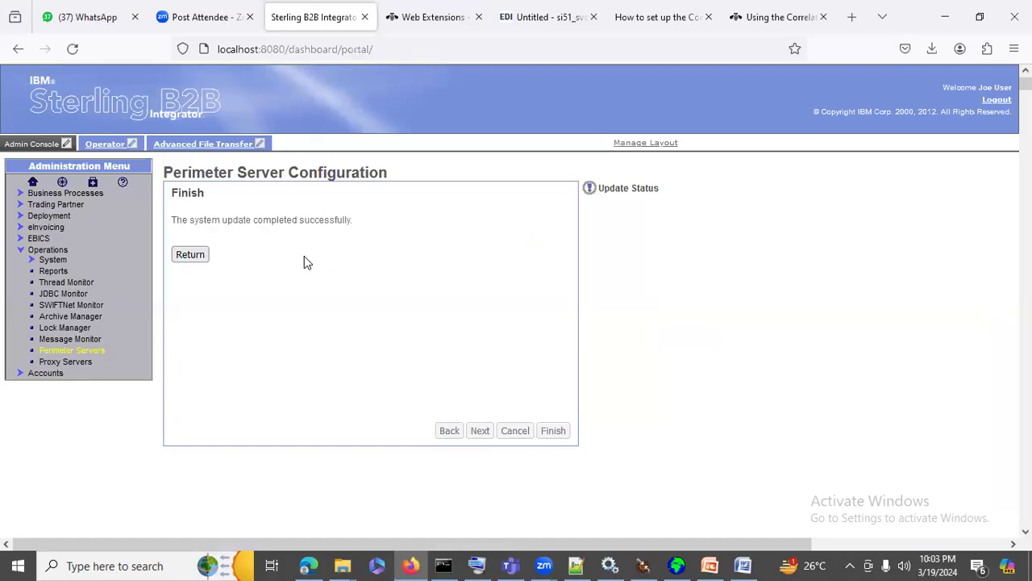
pyautogui.click(190, 254)
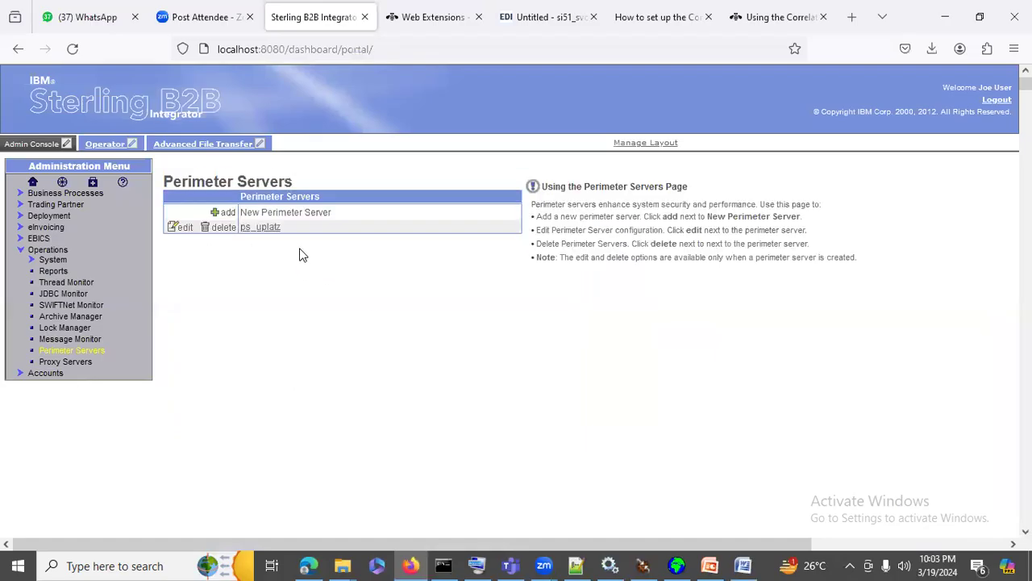
pyautogui.moveTo(290, 229); pyautogui.dragTo(239, 228)
# Switch to the Word guide and read the Http Server Adapter configuration instructions up to editing the SOA Http Server Adapter
pyautogui.click(743, 566)
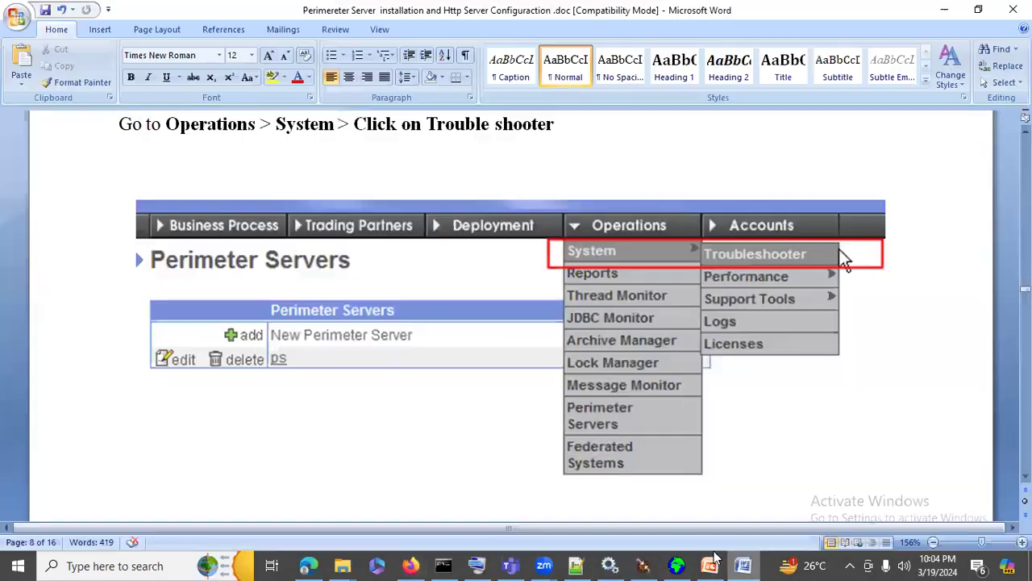
pyautogui.scroll(-15, 259, 357)
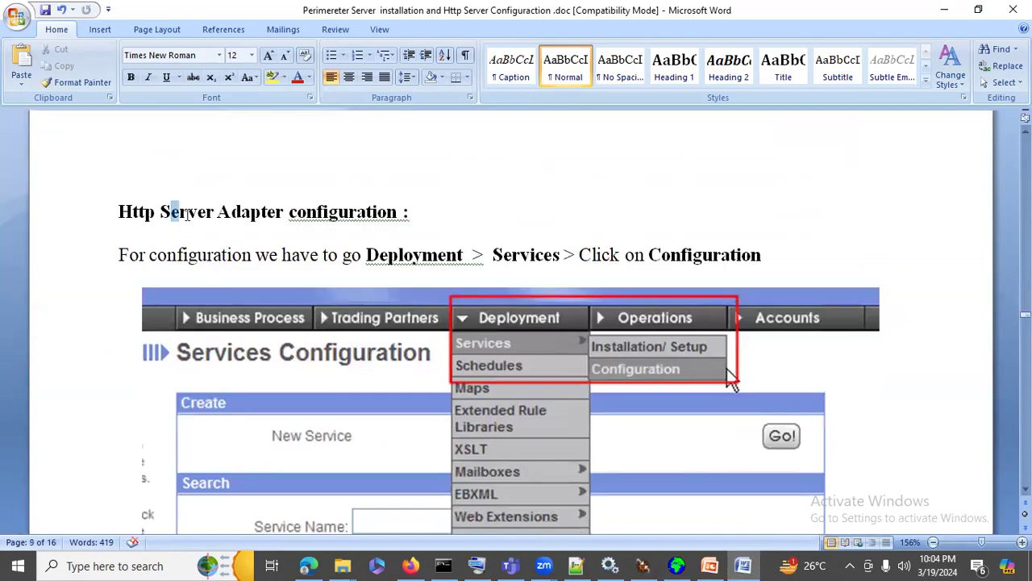
pyautogui.moveTo(160, 212); pyautogui.dragTo(394, 211)
pyautogui.scroll(-1, 452, 246)
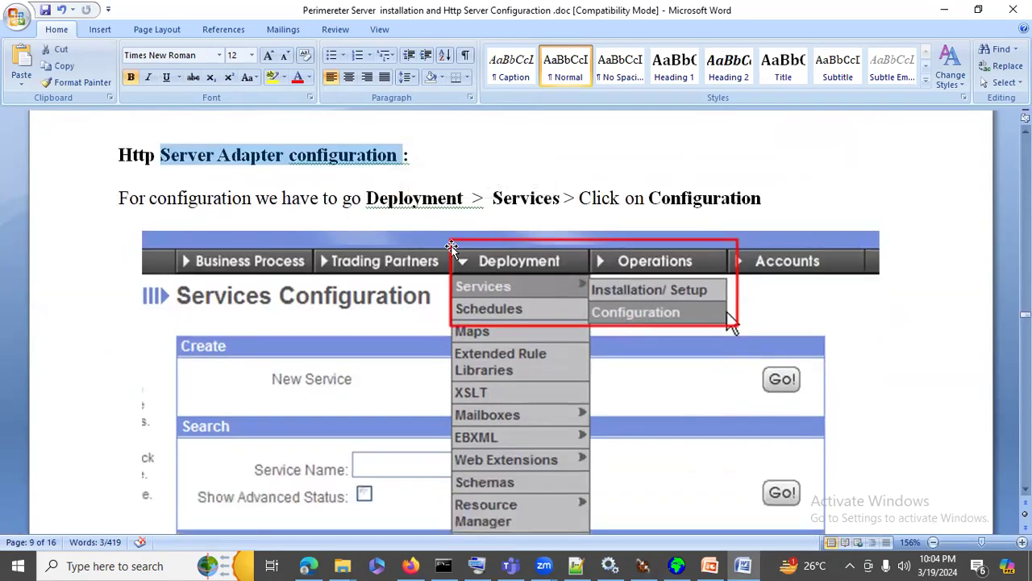
pyautogui.scroll(-6, 451, 246)
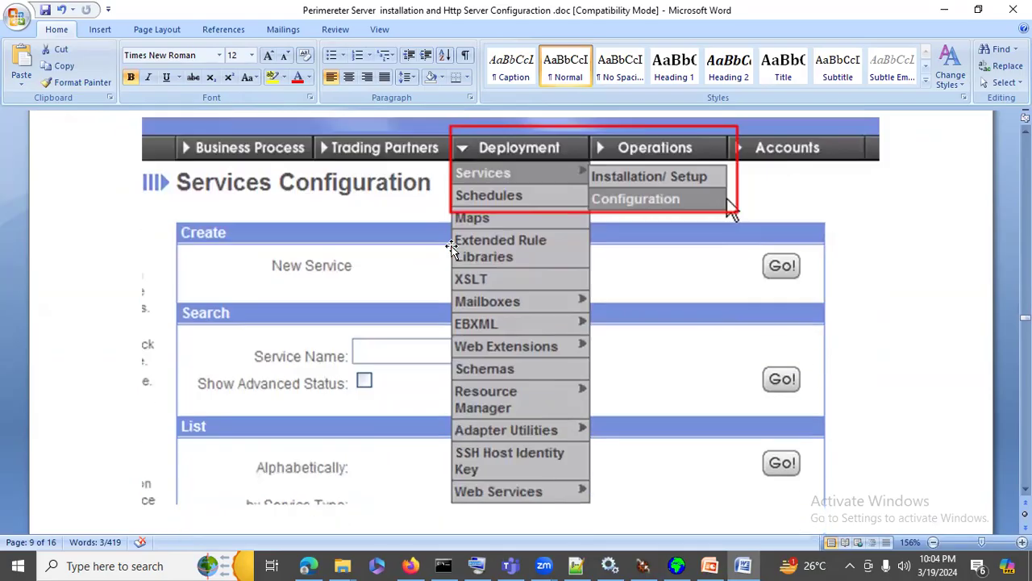
pyautogui.scroll(-12, 451, 247)
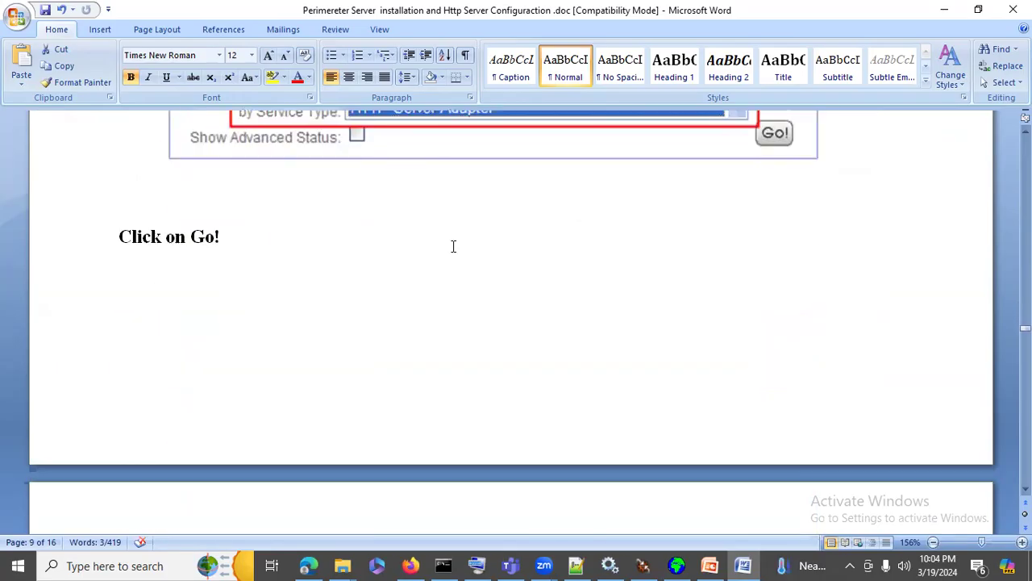
pyautogui.scroll(-2, 452, 247)
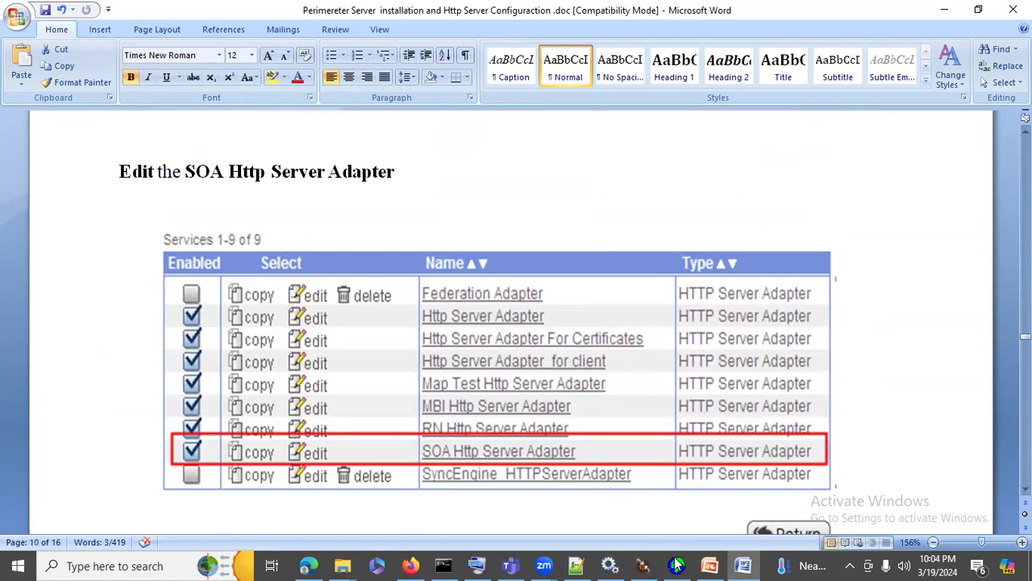
# Switch to the Sterling B2B Integrator dashboard and open the services configuration page
pyautogui.click(736, 564)
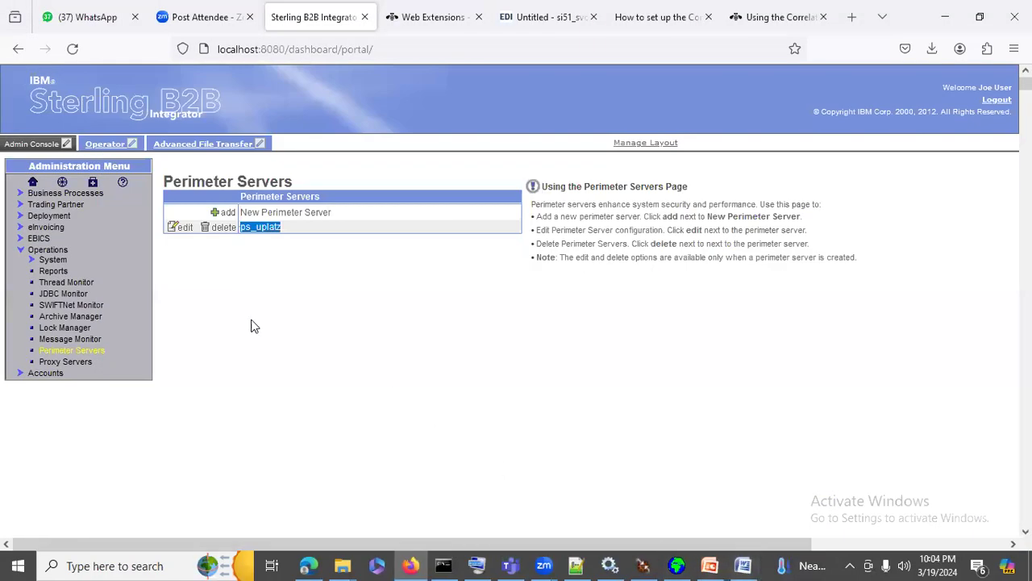
pyautogui.click(50, 216)
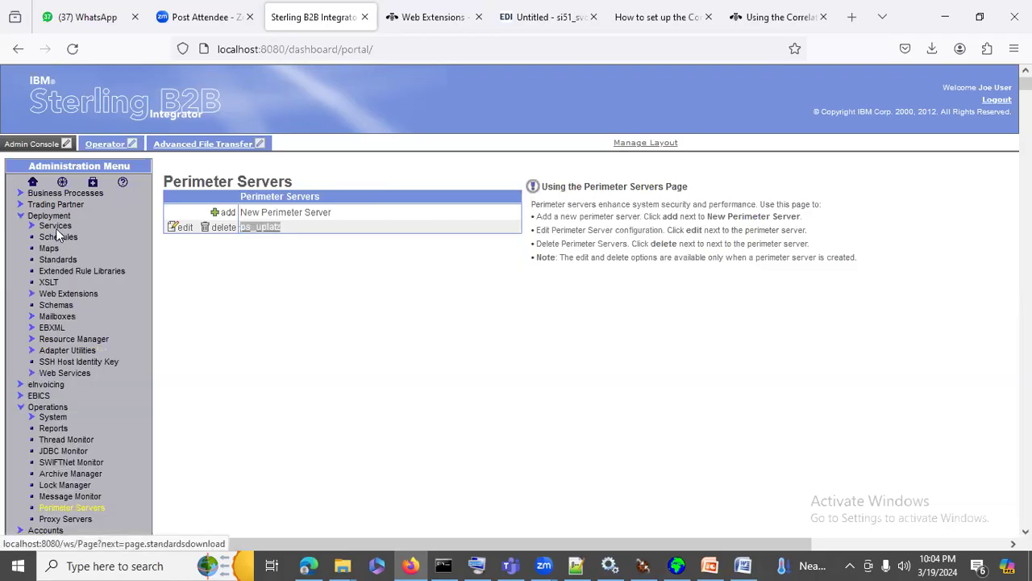
pyautogui.click(54, 226)
pyautogui.click(75, 249)
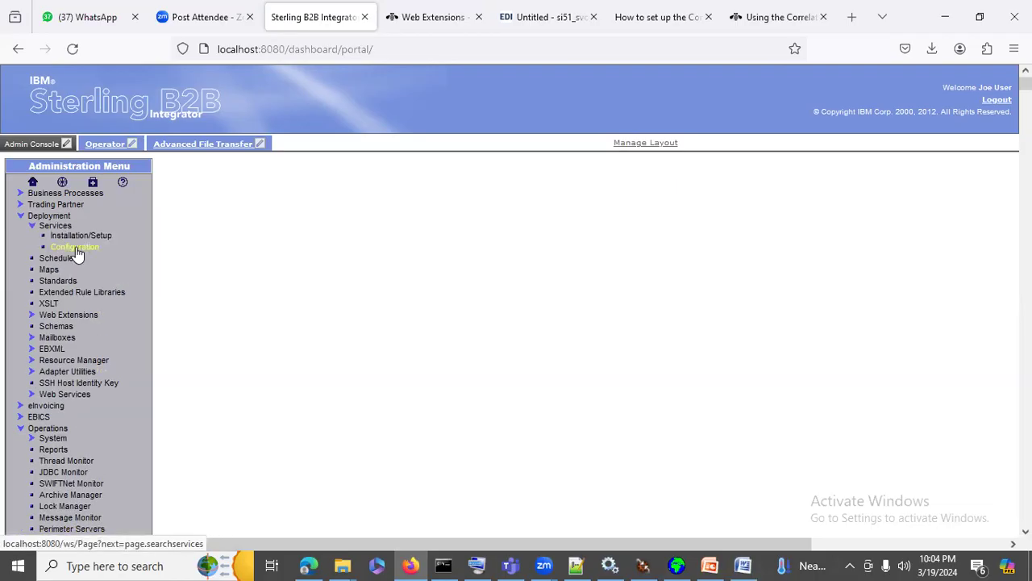
# Search the services for "soa http server" and open the SOA Http Server Adapter for editing
pyautogui.click(341, 281)
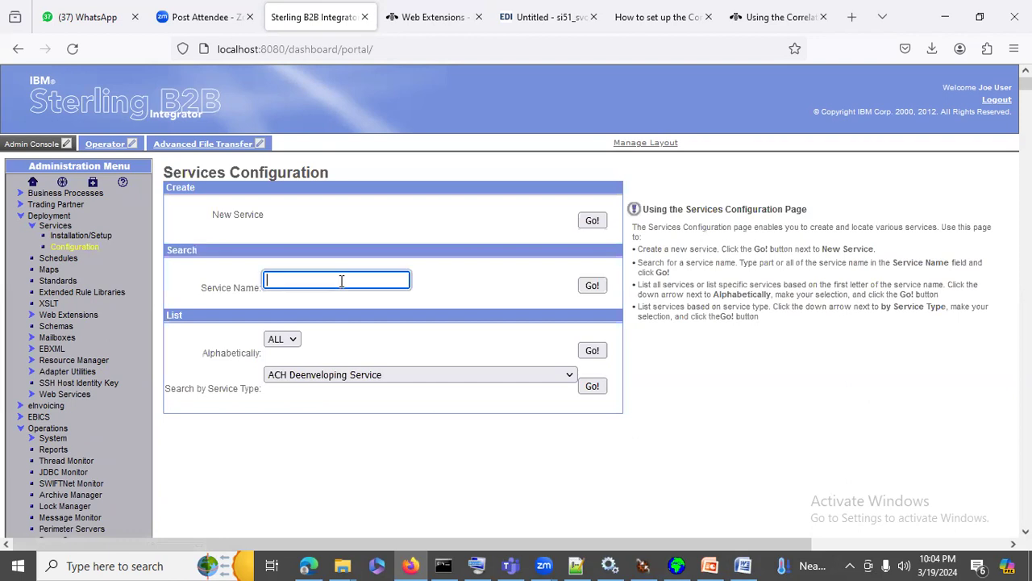
pyautogui.write('soa')
pyautogui.press('BackSpace')
pyautogui.press('BackSpace')
pyautogui.click(478, 564)
pyautogui.click(313, 276)
pyautogui.click(458, 521)
pyautogui.click(394, 489)
pyautogui.click(416, 498)
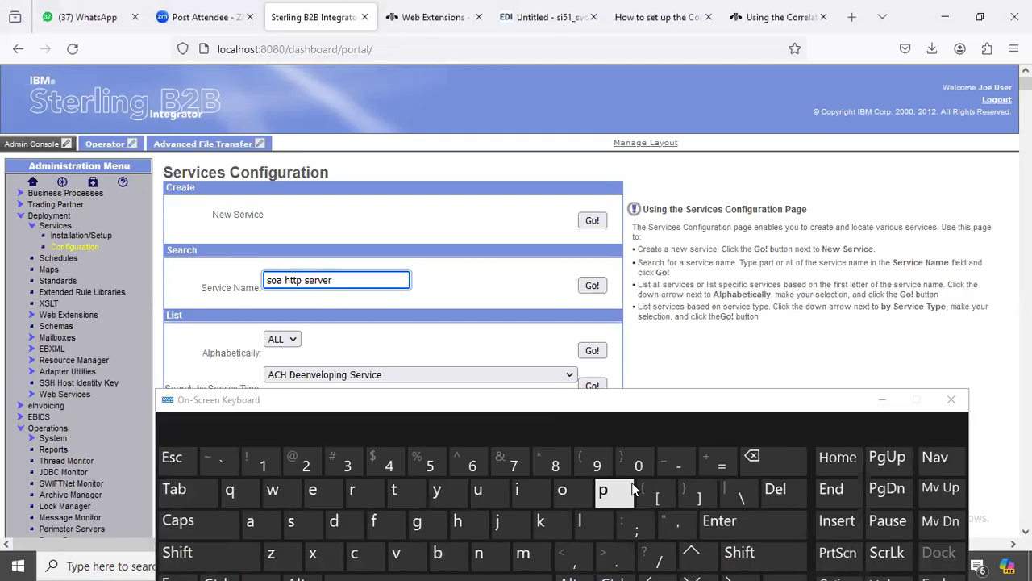
pyautogui.click(593, 286)
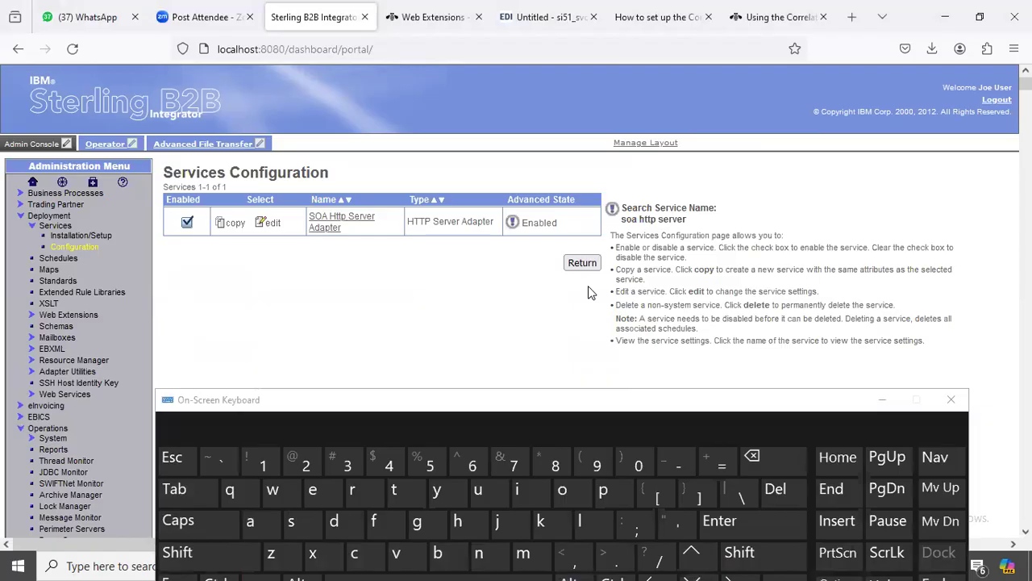
pyautogui.click(879, 400)
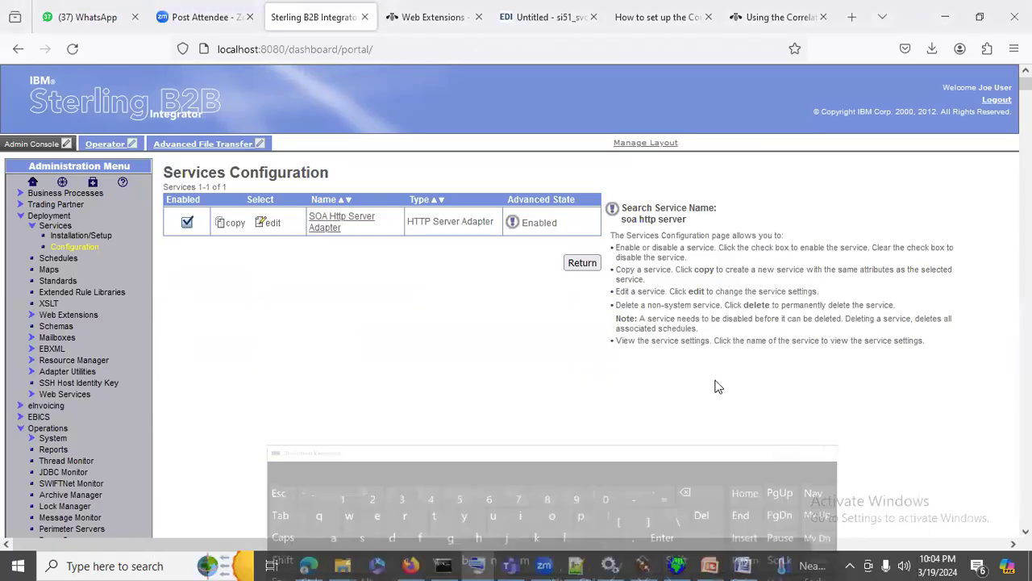
pyautogui.click(273, 223)
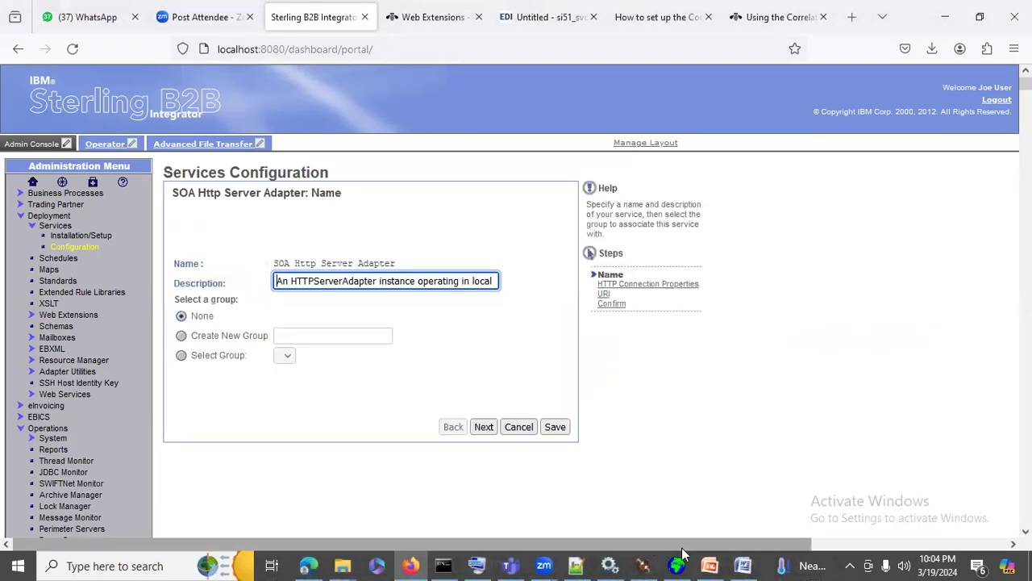
# Switch to the Word guide and read the SOA Http Server Adapter instructions for the HTTP connection properties and SSL settings
pyautogui.click(743, 565)
pyautogui.scroll(-3, 401, 367)
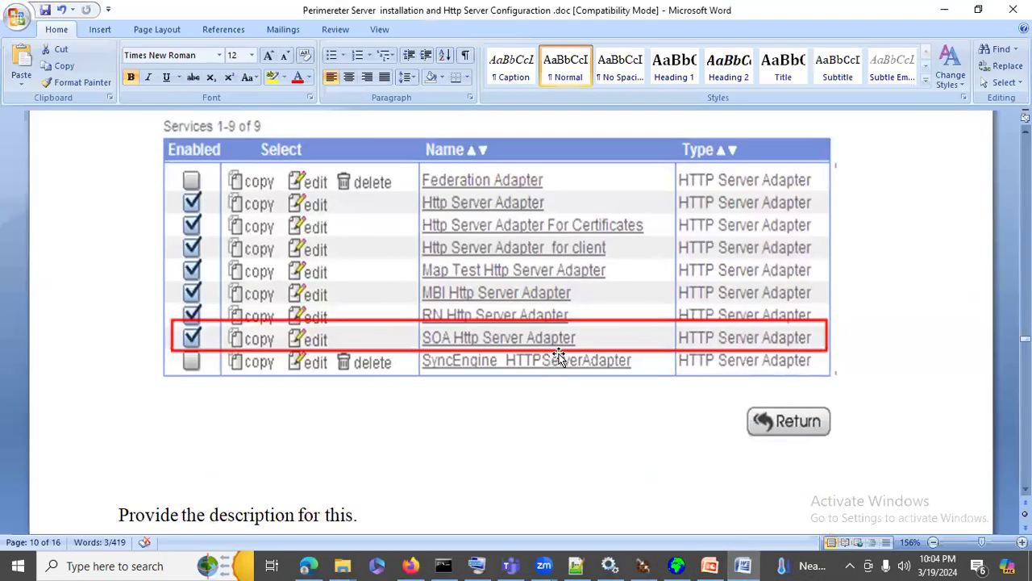
pyautogui.scroll(-10, 557, 355)
pyautogui.scroll(-8, 559, 357)
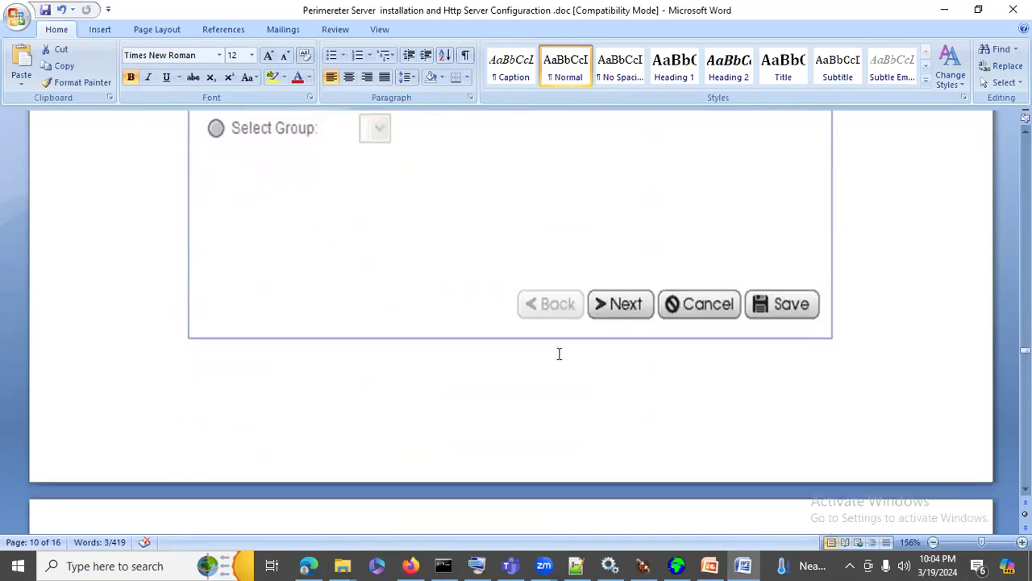
pyautogui.moveTo(146, 257); pyautogui.dragTo(518, 249)
pyautogui.moveTo(177, 292); pyautogui.dragTo(409, 293)
pyautogui.moveTo(185, 311); pyautogui.dragTo(646, 318)
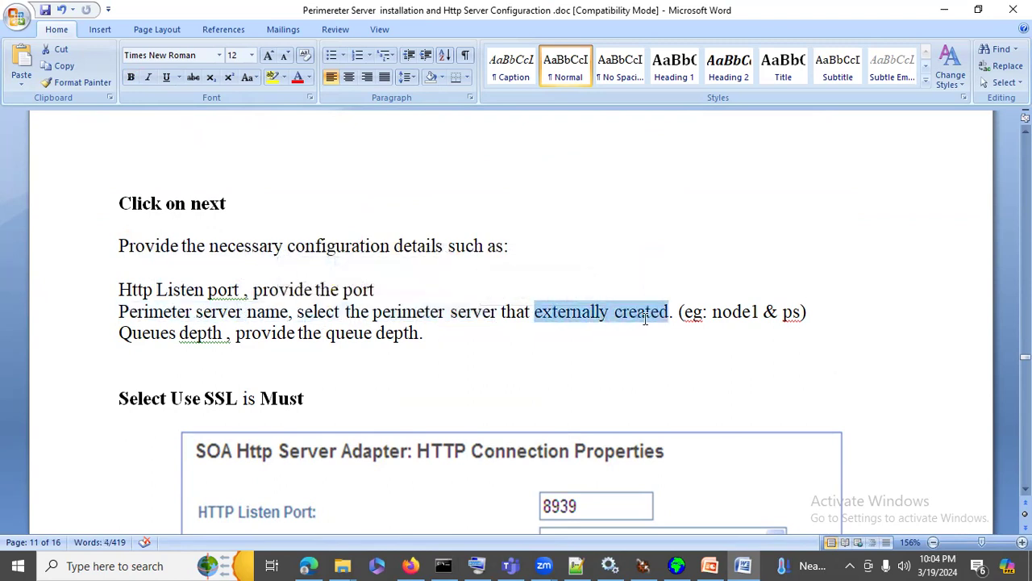
pyautogui.scroll(-4, 646, 319)
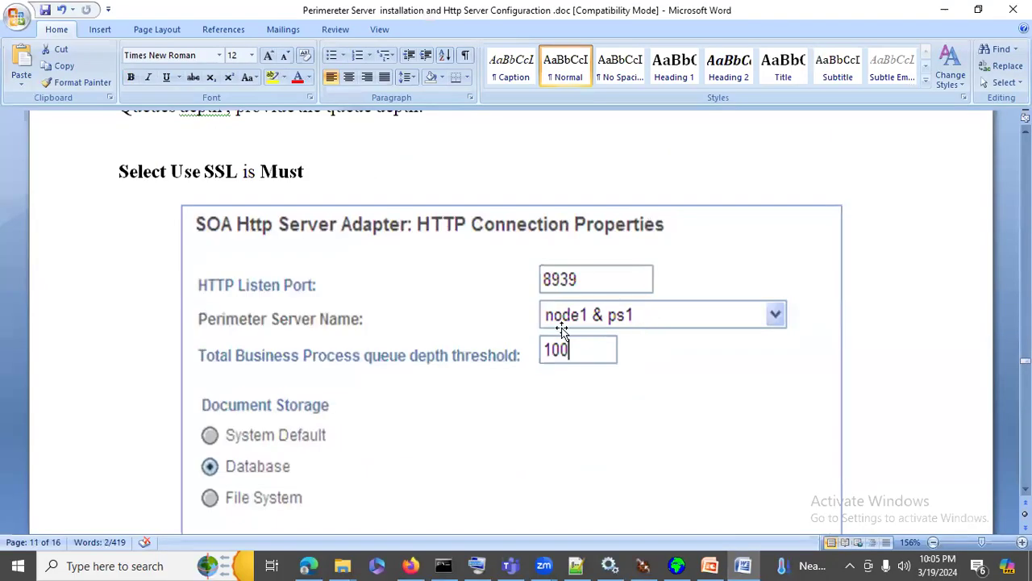
pyautogui.scroll(-15, 562, 329)
pyautogui.scroll(4, 557, 329)
pyautogui.scroll(-10, 557, 329)
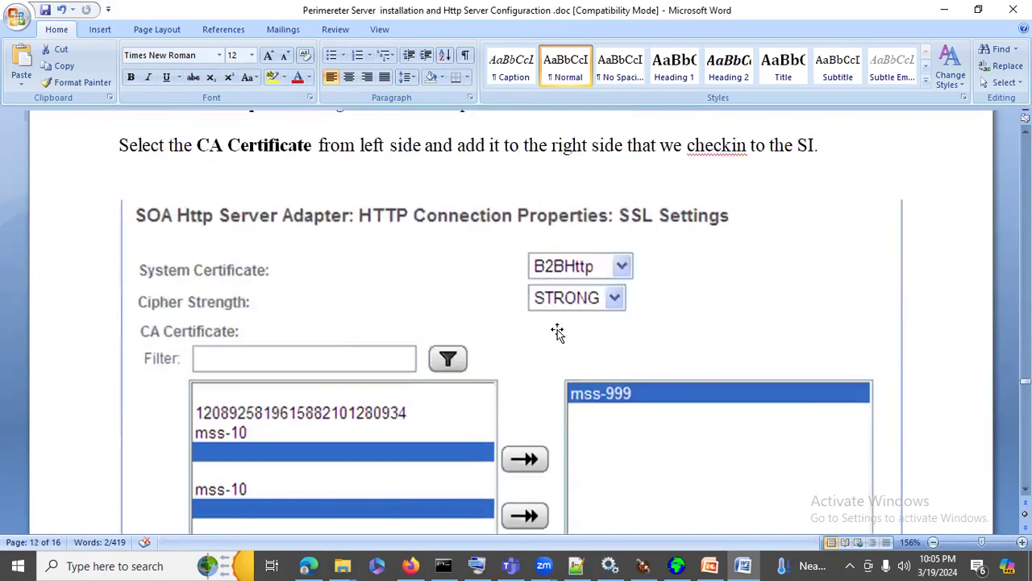
pyautogui.scroll(-15, 558, 329)
pyautogui.scroll(8, 558, 329)
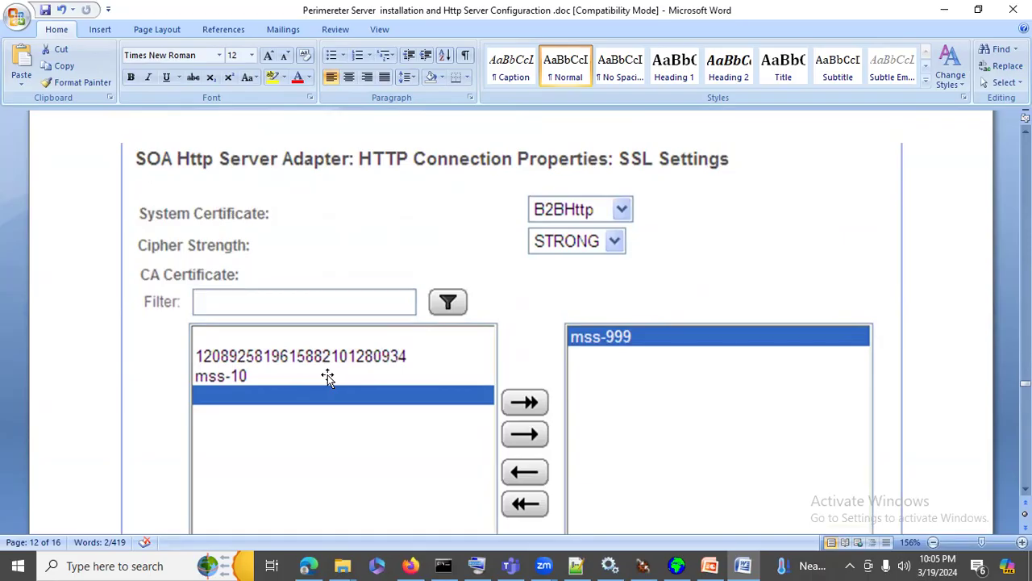
pyautogui.scroll(-5, 459, 430)
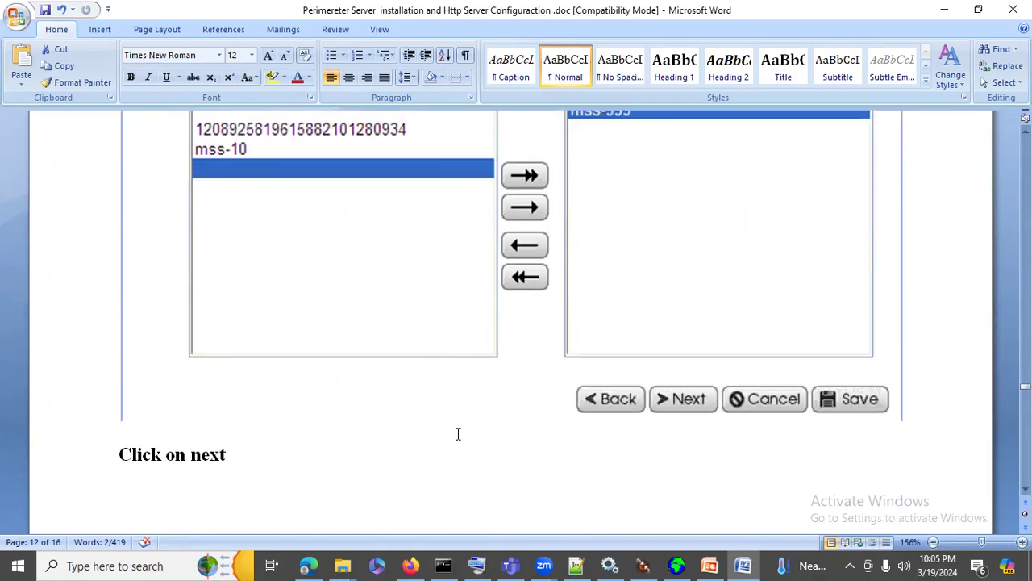
# Read the guide's instructions on adding a new URI and configuring its business process, through to the end of the document
pyautogui.scroll(-10, 450, 406)
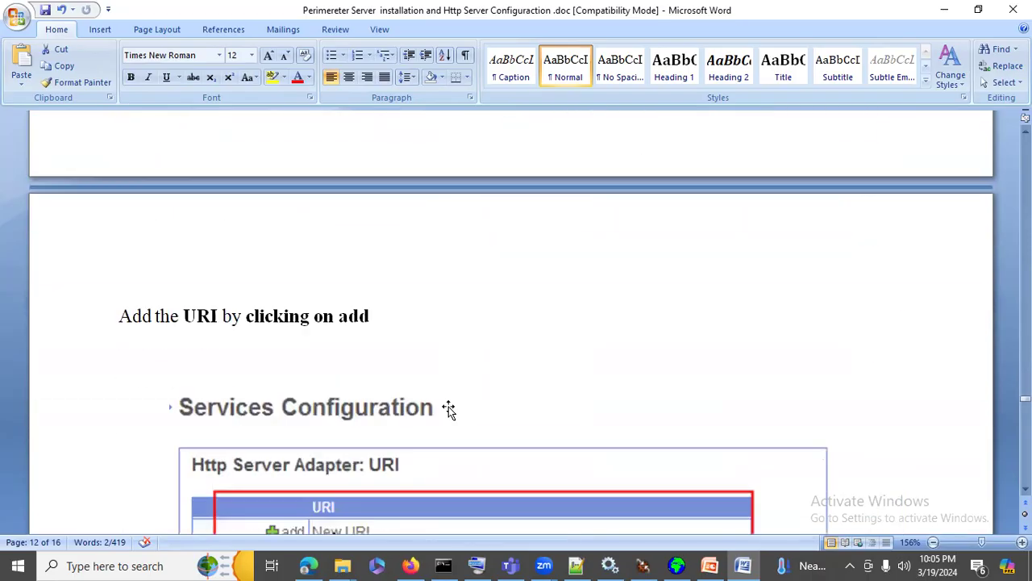
pyautogui.scroll(-1, 448, 407)
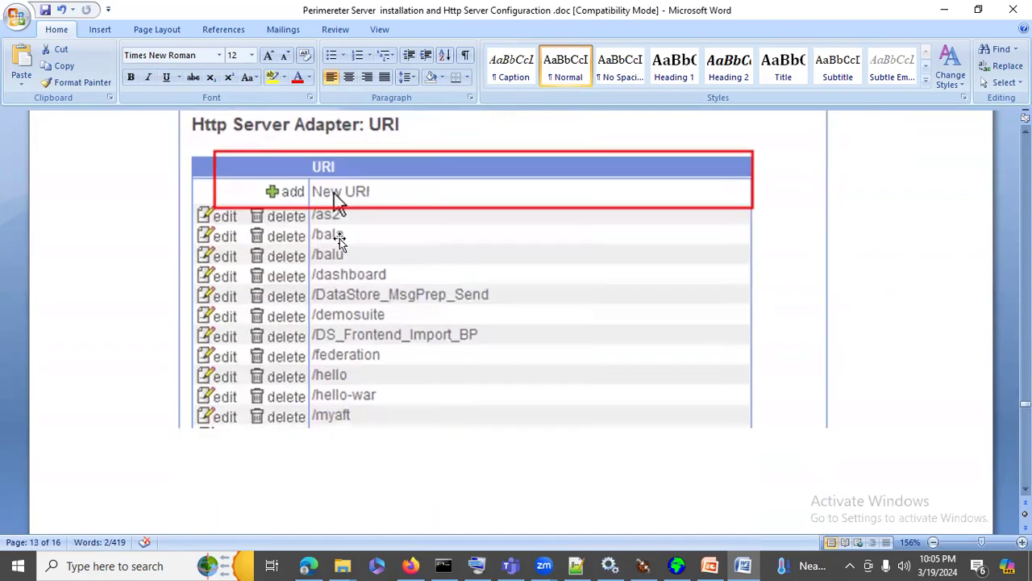
pyautogui.scroll(-12, 352, 295)
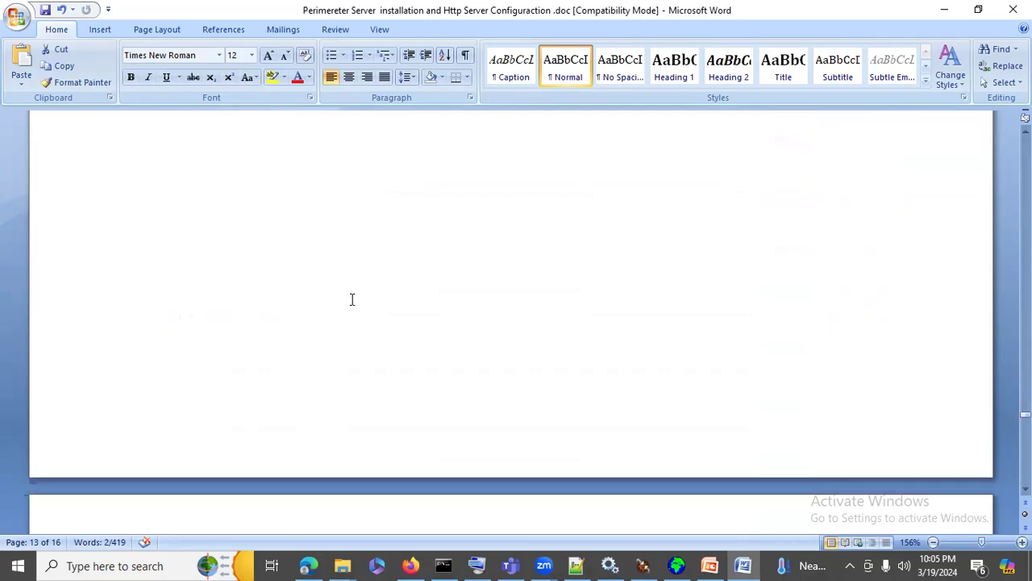
pyautogui.scroll(-4, 352, 300)
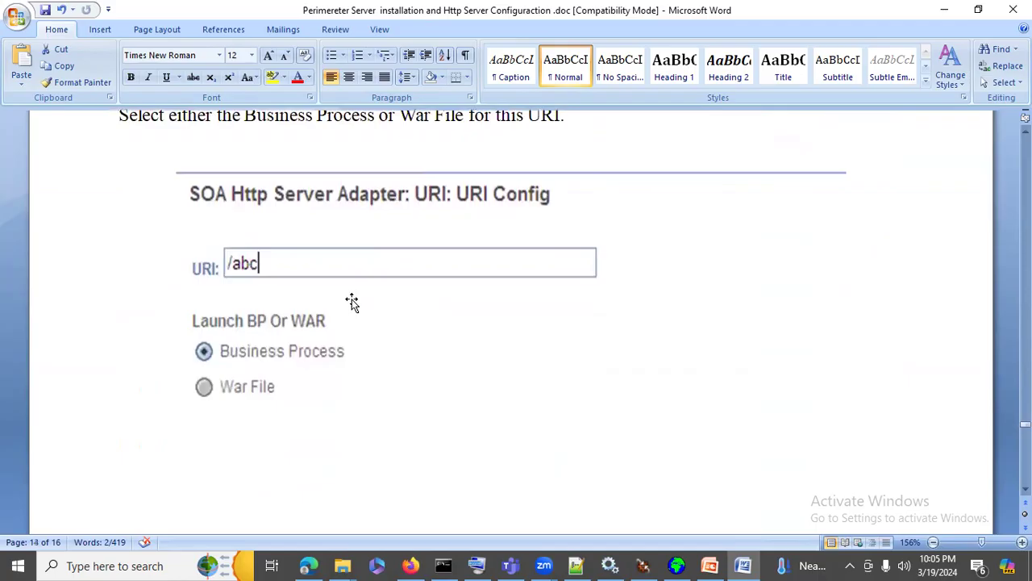
pyautogui.scroll(-12, 352, 300)
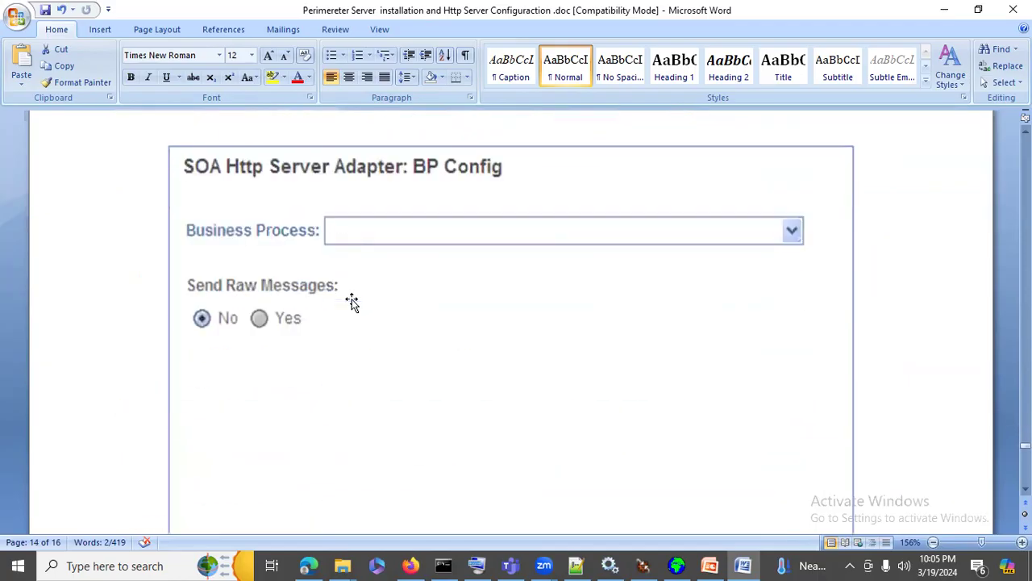
pyautogui.scroll(20, 352, 300)
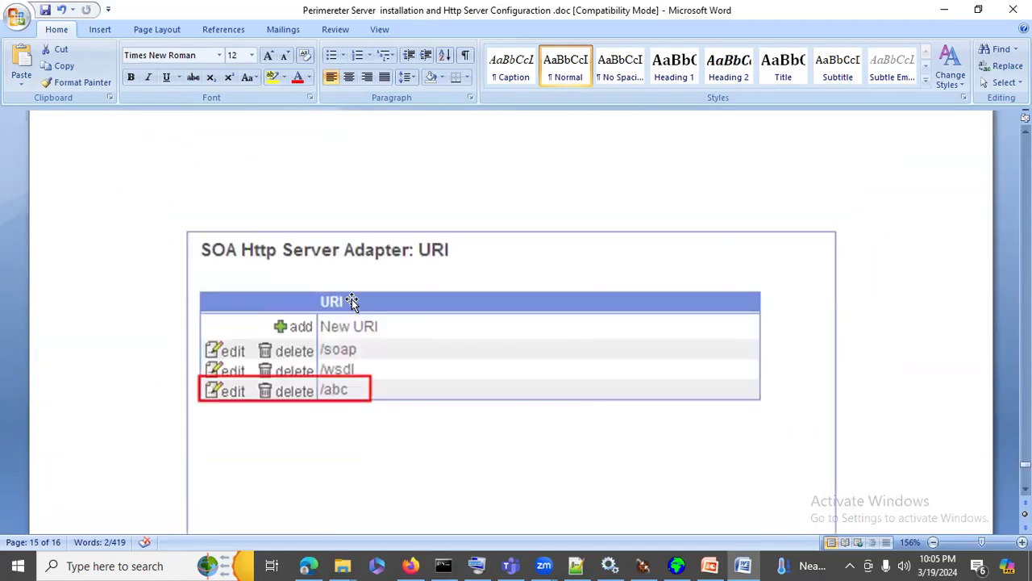
pyautogui.scroll(-12, 351, 299)
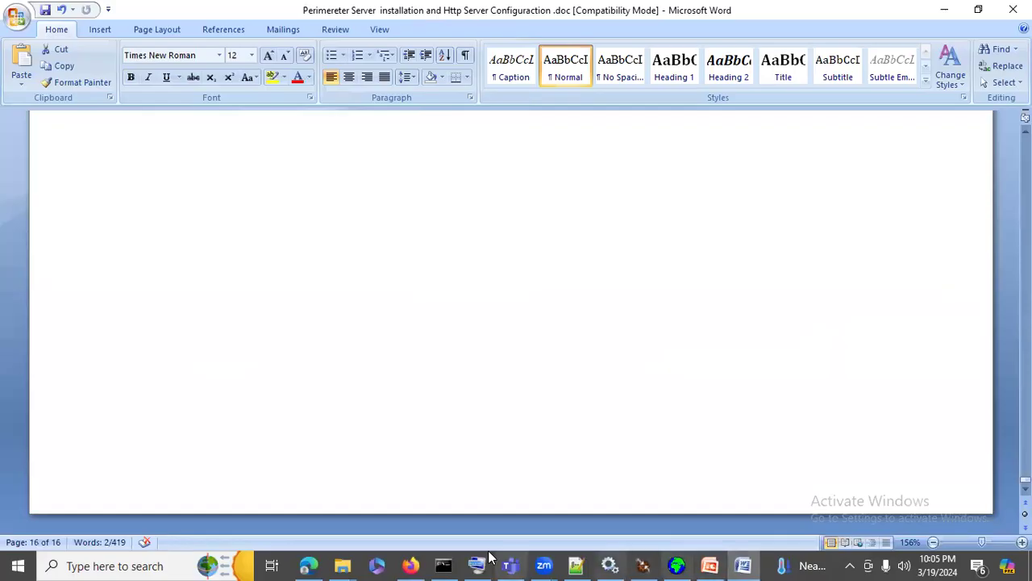
# Return to the dashboard, continue to the adapter's HTTP connection properties, and select node1 & ps_uplatz as the perimeter server
pyautogui.click(413, 565)
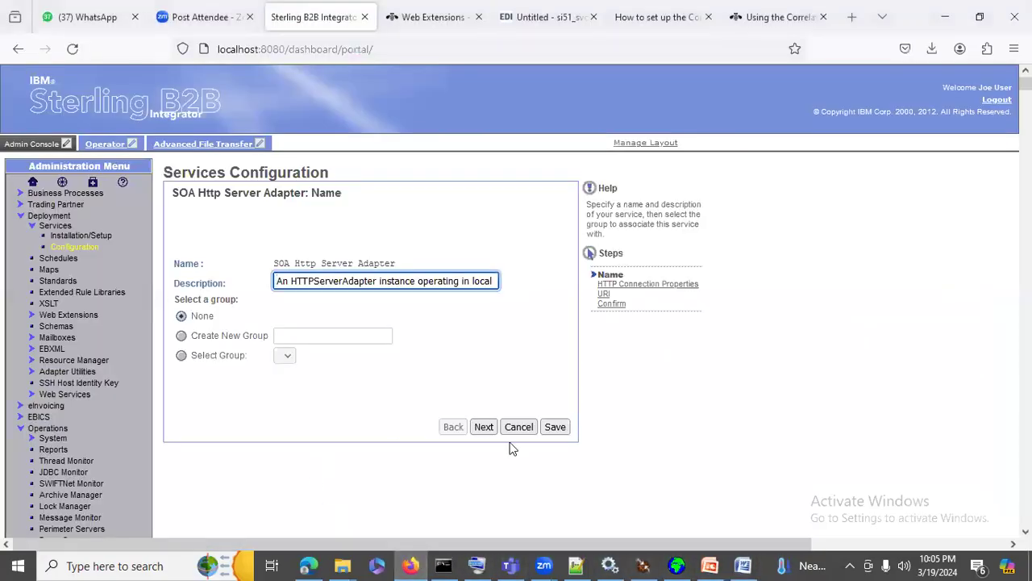
pyautogui.click(489, 428)
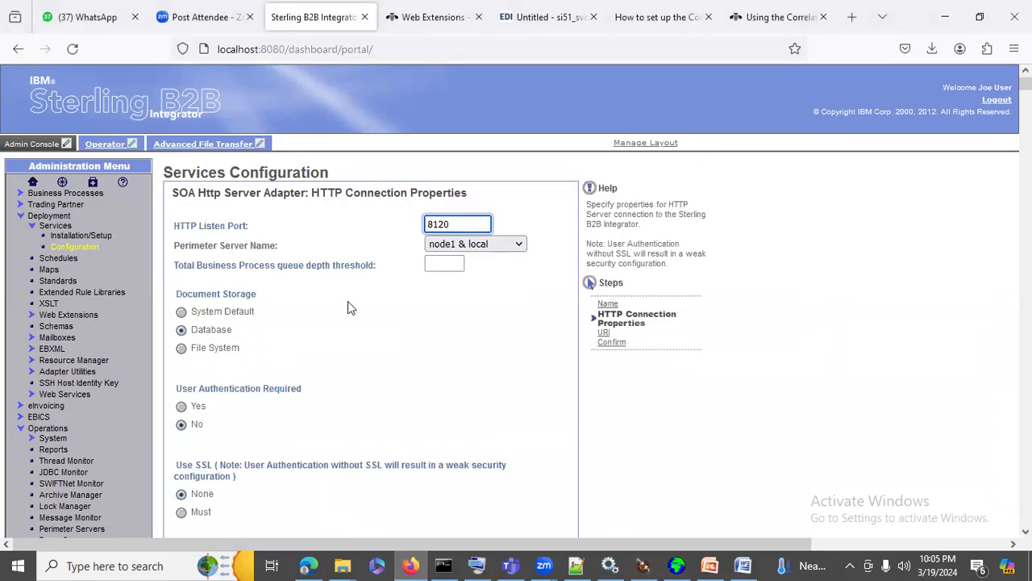
pyautogui.click(202, 217)
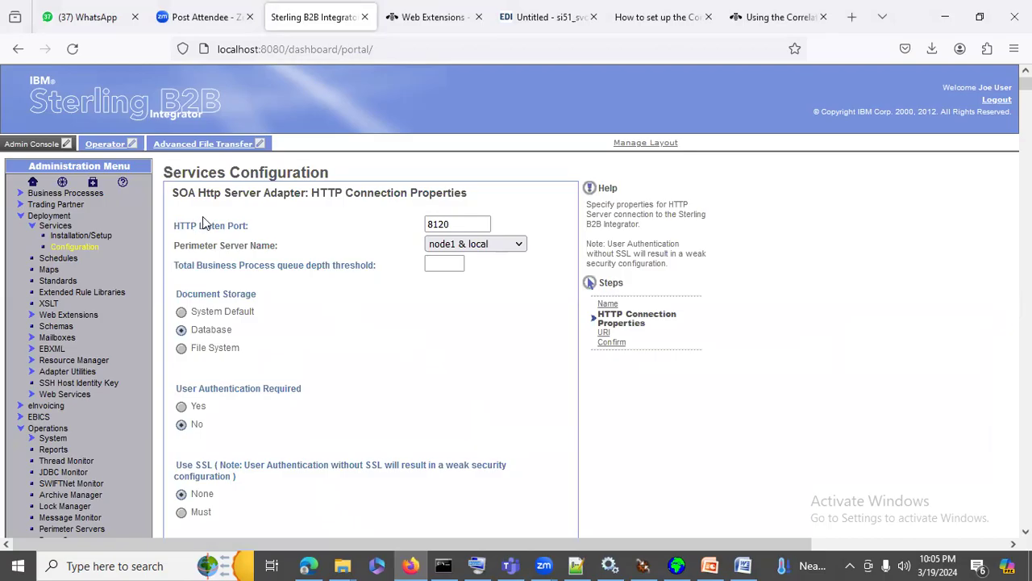
pyautogui.click(463, 244)
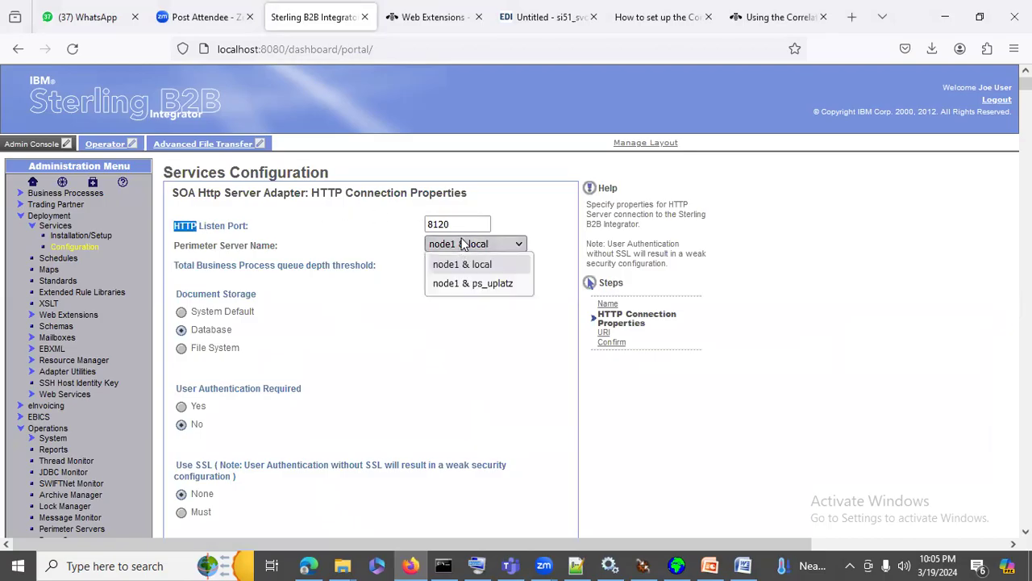
pyautogui.click(476, 286)
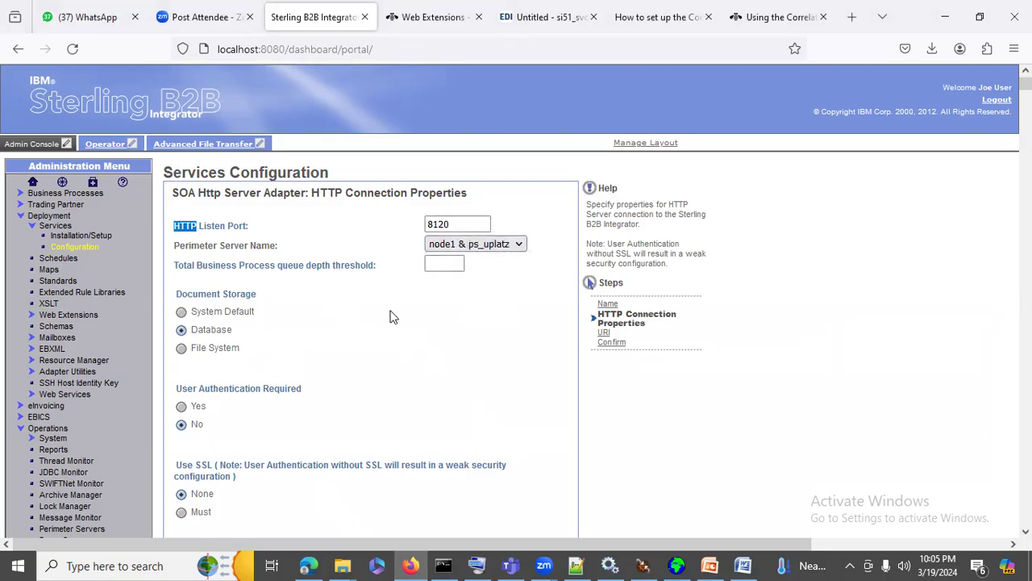
# Set Use SSL to Must and the Total Business Process queue depth threshold to 2, and continue to the SSL settings
pyautogui.scroll(-2, 391, 317)
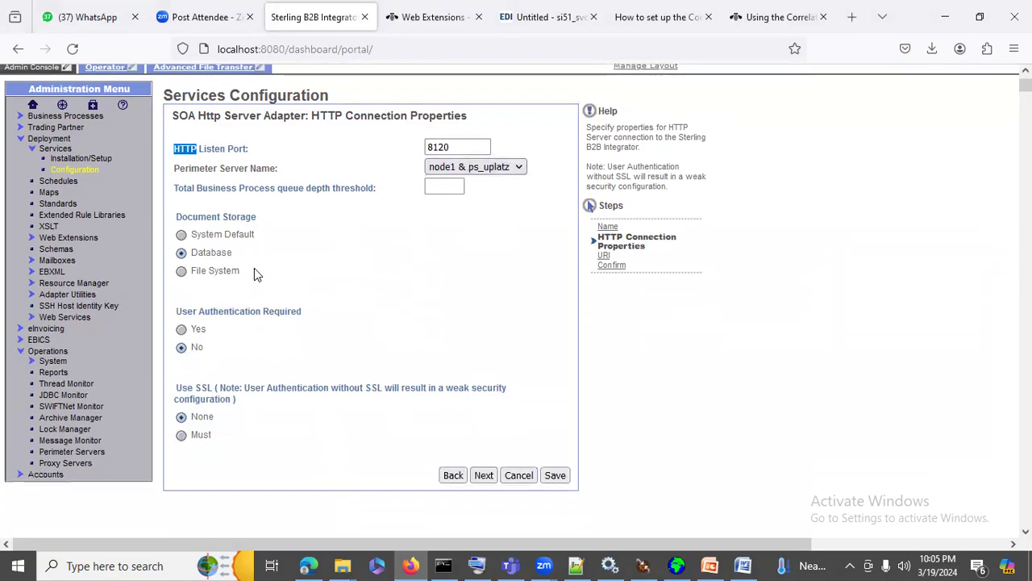
pyautogui.moveTo(217, 311); pyautogui.dragTo(334, 312)
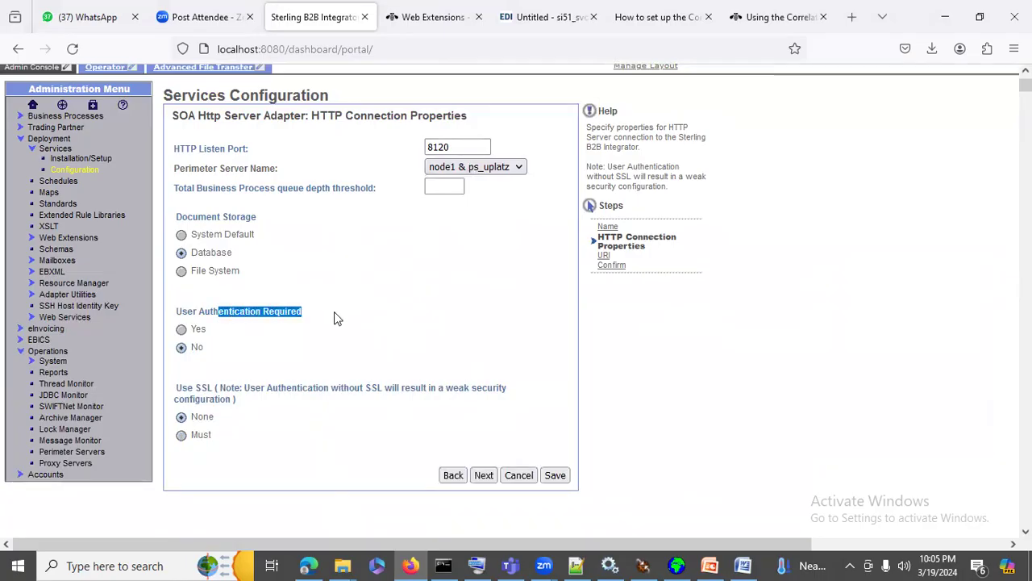
pyautogui.click(182, 434)
pyautogui.click(483, 476)
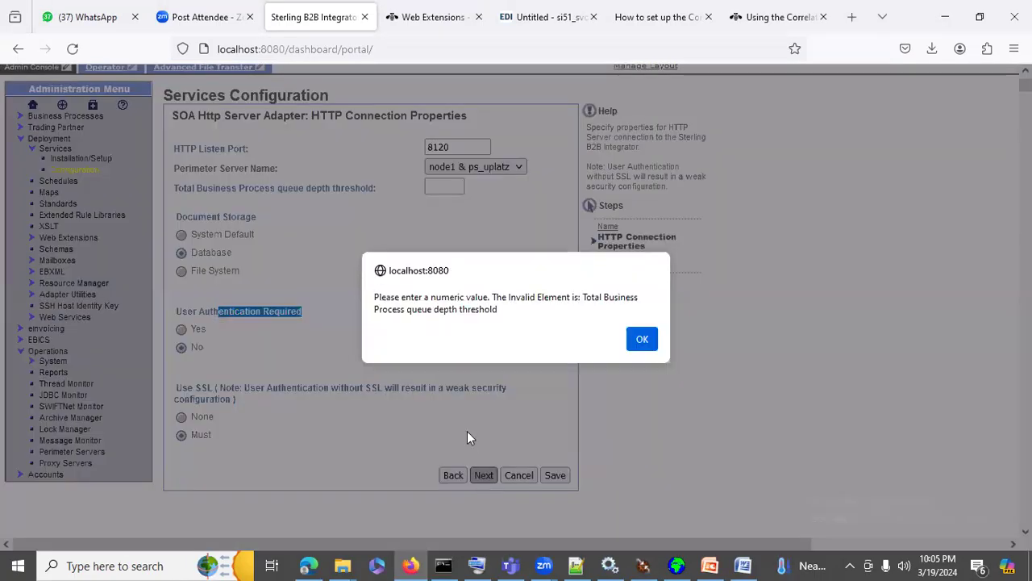
pyautogui.click(650, 344)
pyautogui.write('2')
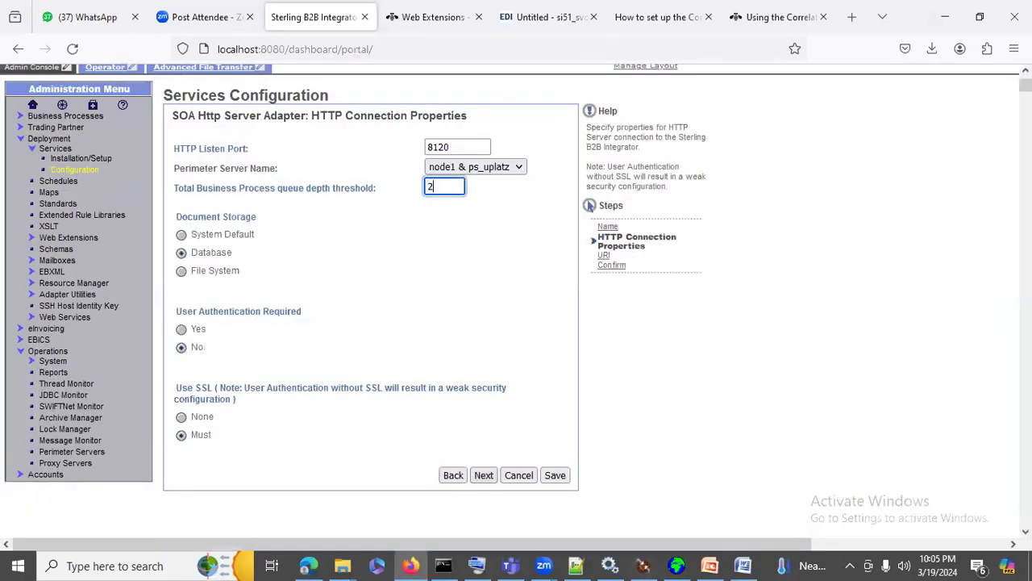
pyautogui.click(483, 475)
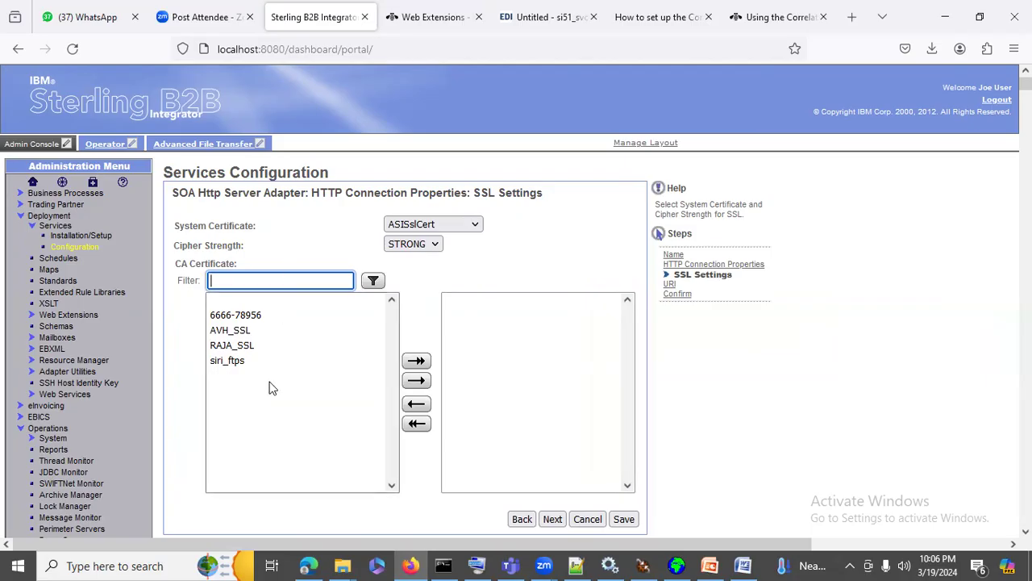
# Add the CA certificate 6666-78956 to the adapter's selected certificates and continue to the URI list
pyautogui.click(235, 317)
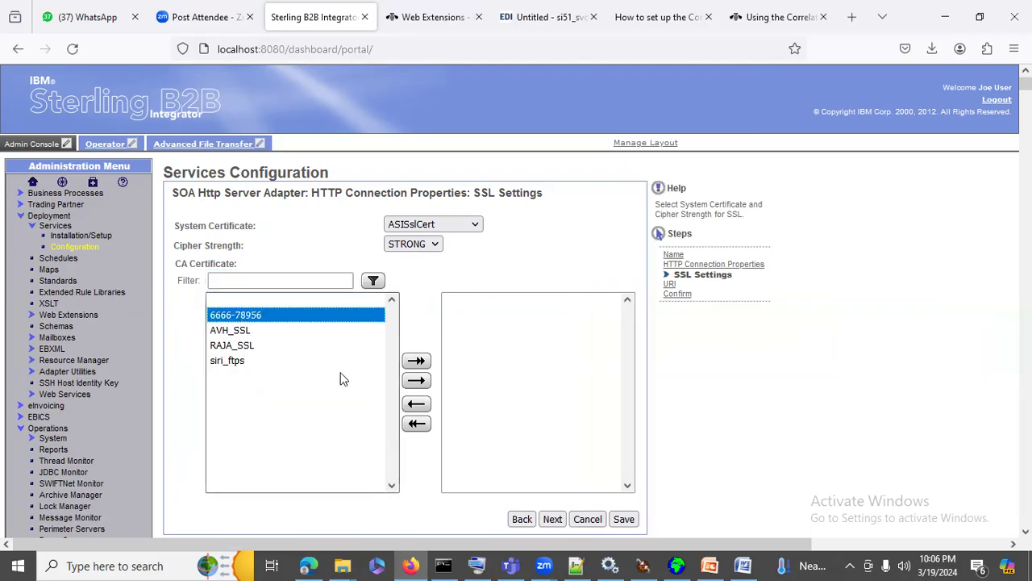
pyautogui.click(416, 381)
pyautogui.click(553, 519)
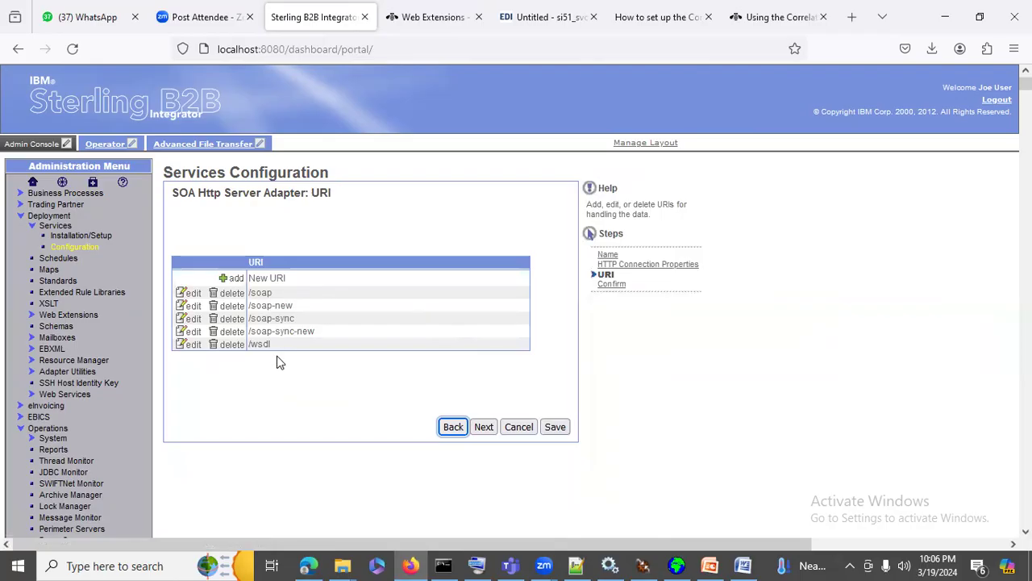
# Add a new URI /uplatz to the adapter, launching a Business Process, and continue to its business process configuration
pyautogui.click(233, 278)
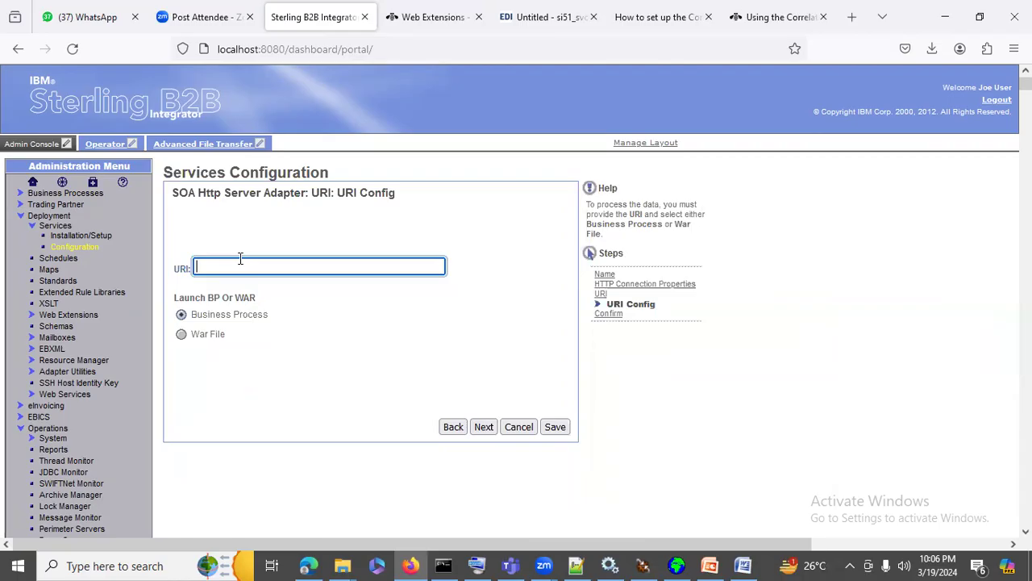
pyautogui.write('/uplatz')
pyautogui.moveTo(202, 315); pyautogui.dragTo(297, 317)
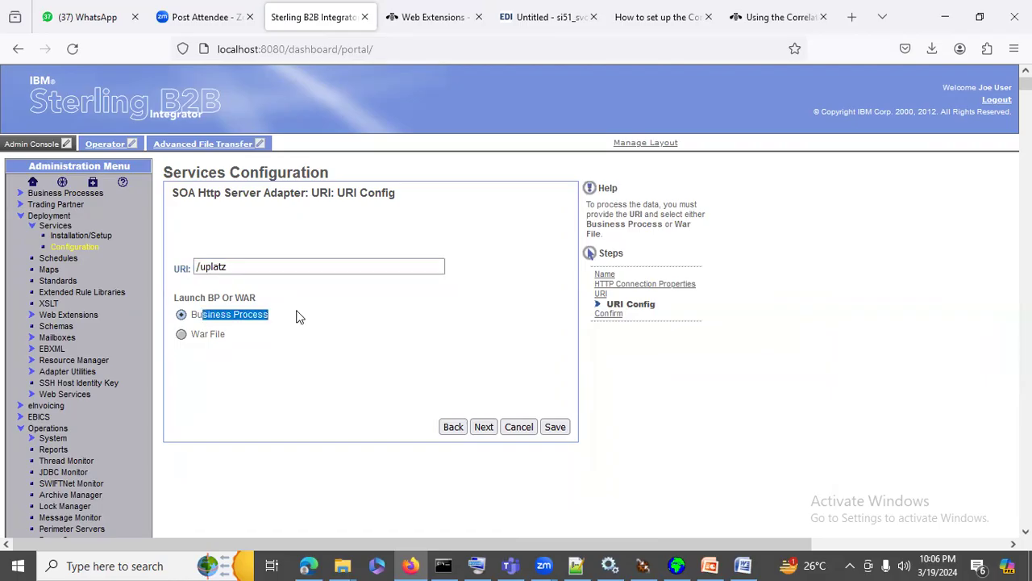
pyautogui.click(484, 427)
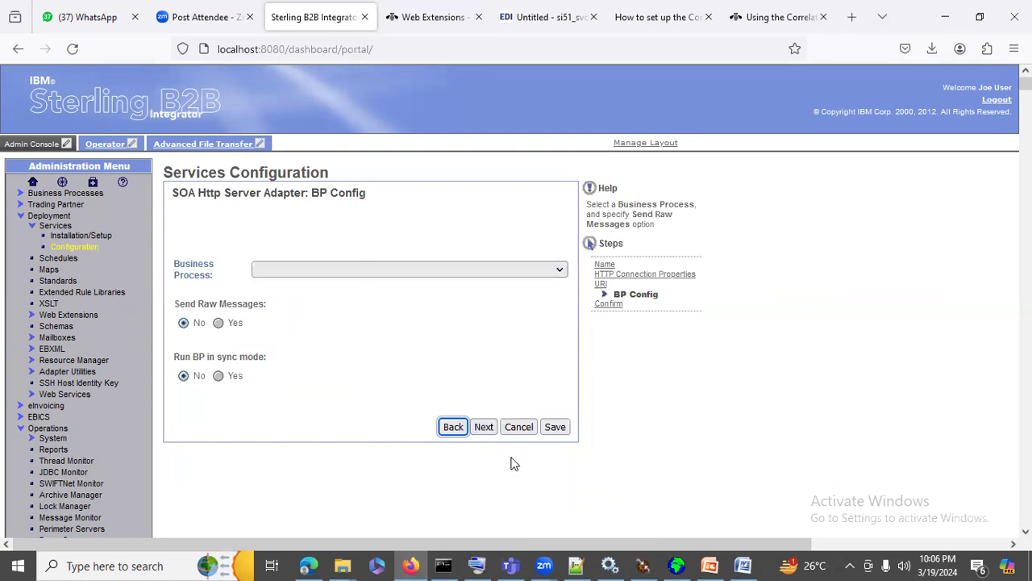
# Assign the uplatz_in_extraction business process to the /uplatz URI and return to the URI list
pyautogui.click(489, 426)
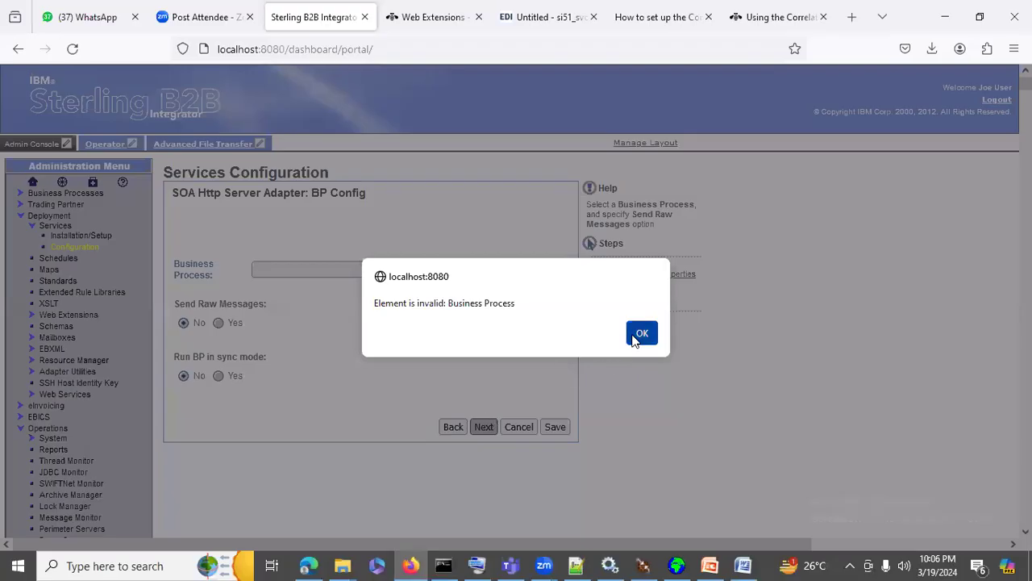
pyautogui.click(640, 334)
pyautogui.click(418, 270)
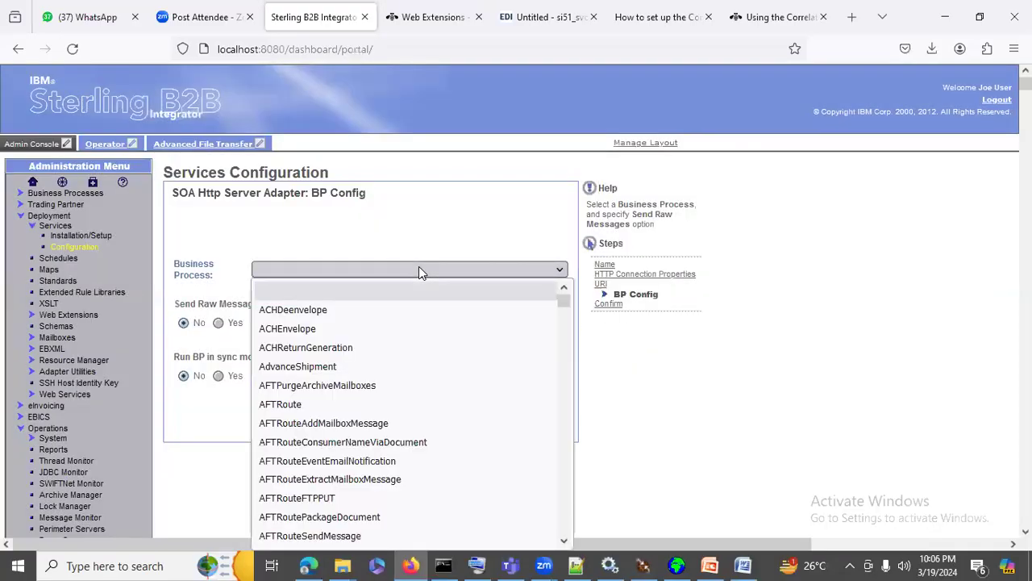
pyautogui.scroll(-15, 375, 417)
pyautogui.scroll(-20, 375, 423)
pyautogui.scroll(-20, 379, 435)
pyautogui.scroll(-10, 395, 452)
pyautogui.moveTo(562, 479); pyautogui.dragTo(563, 533)
pyautogui.scroll(15, 406, 458)
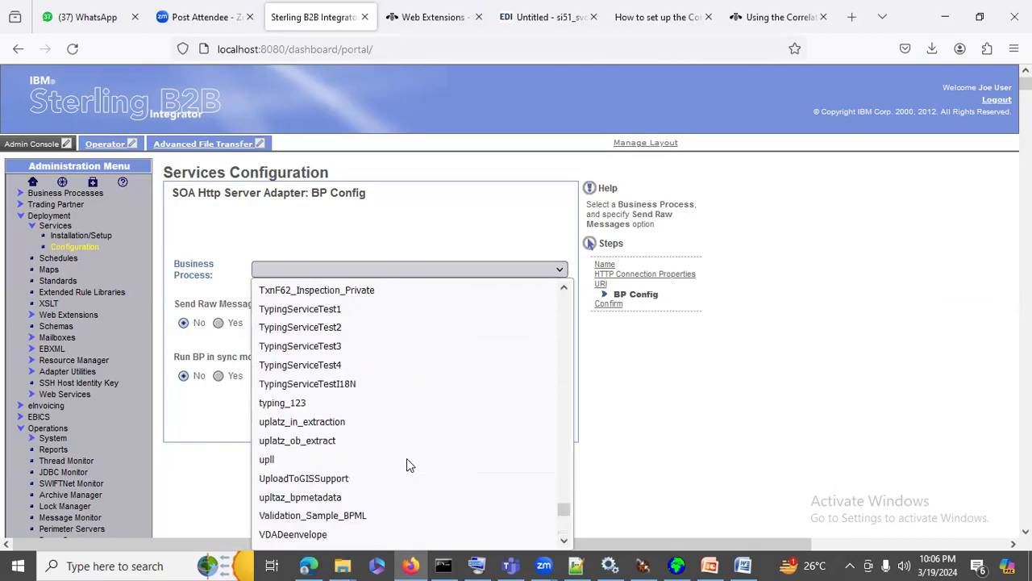
pyautogui.scroll(9, 406, 458)
pyautogui.press('u')
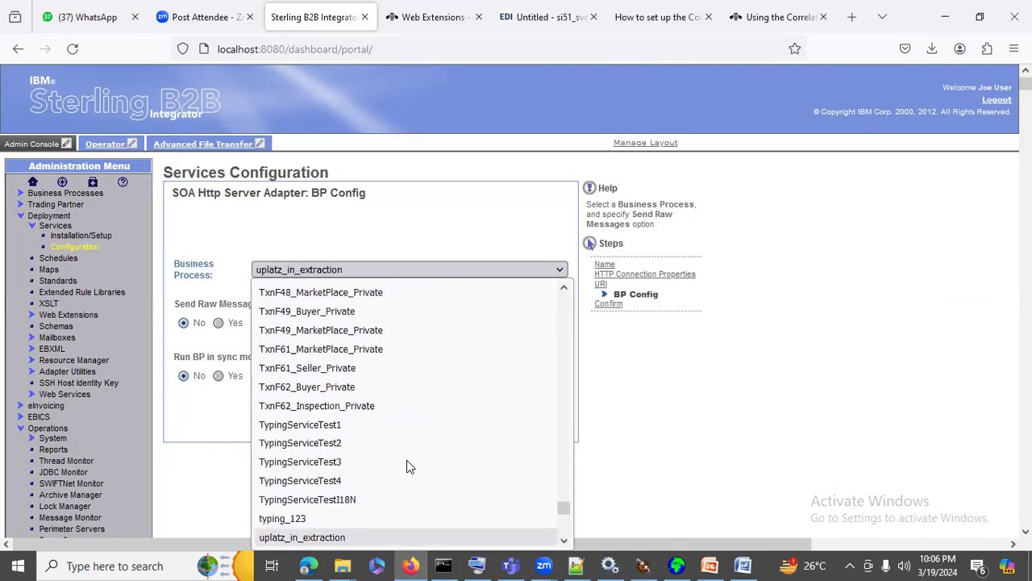
pyautogui.click(439, 261)
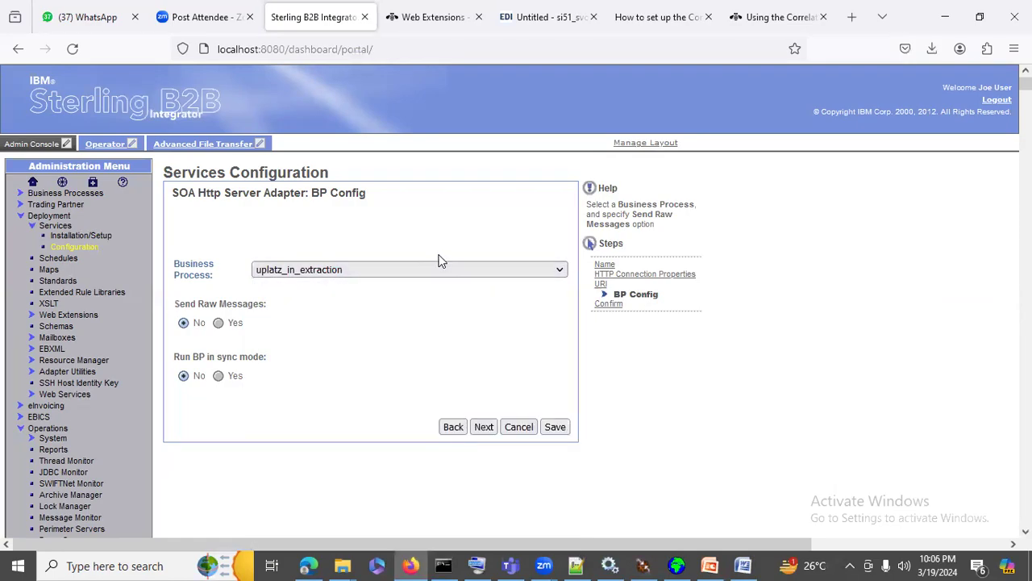
pyautogui.click(484, 428)
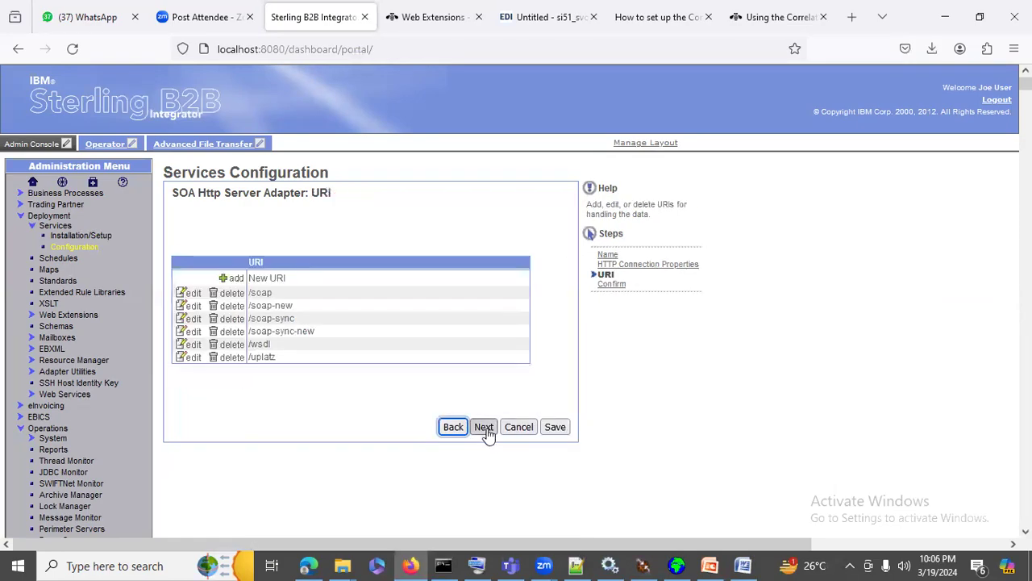
# Review the SOA Http Server Adapter's settings summary and finish the configuration to apply the update
pyautogui.moveTo(255, 356); pyautogui.dragTo(272, 355)
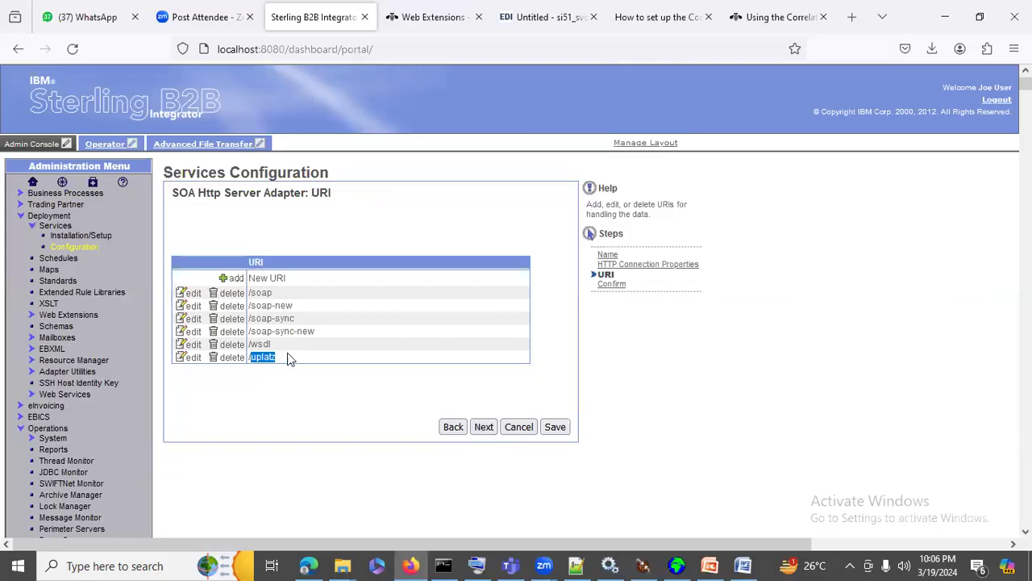
pyautogui.click(483, 426)
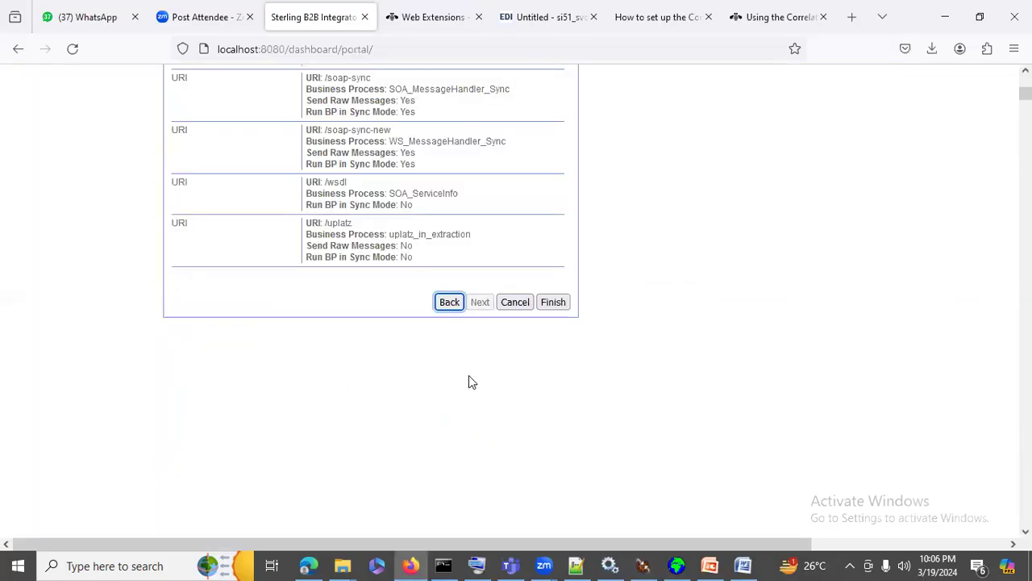
pyautogui.scroll(10, 471, 381)
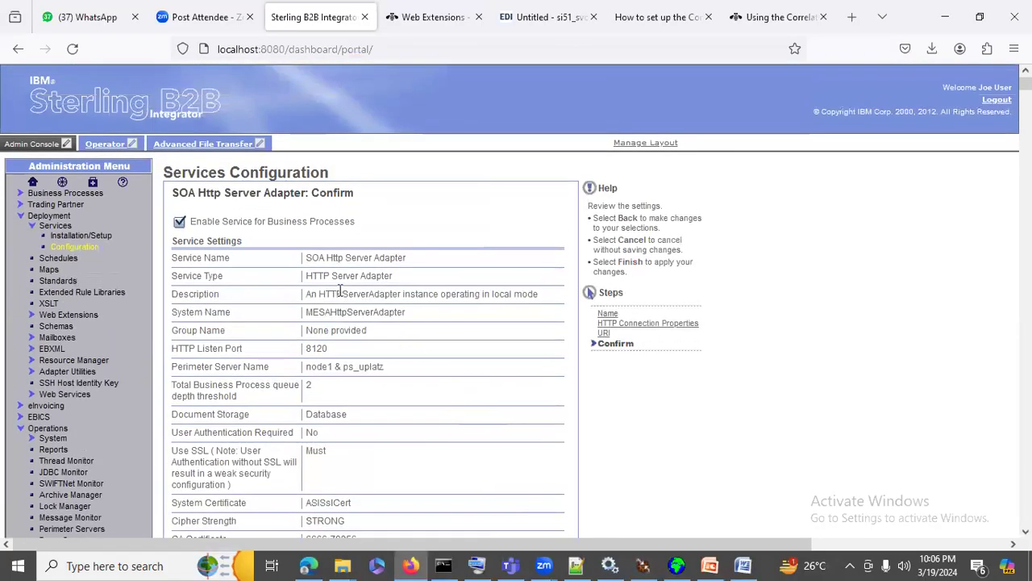
pyautogui.moveTo(323, 275); pyautogui.dragTo(387, 401)
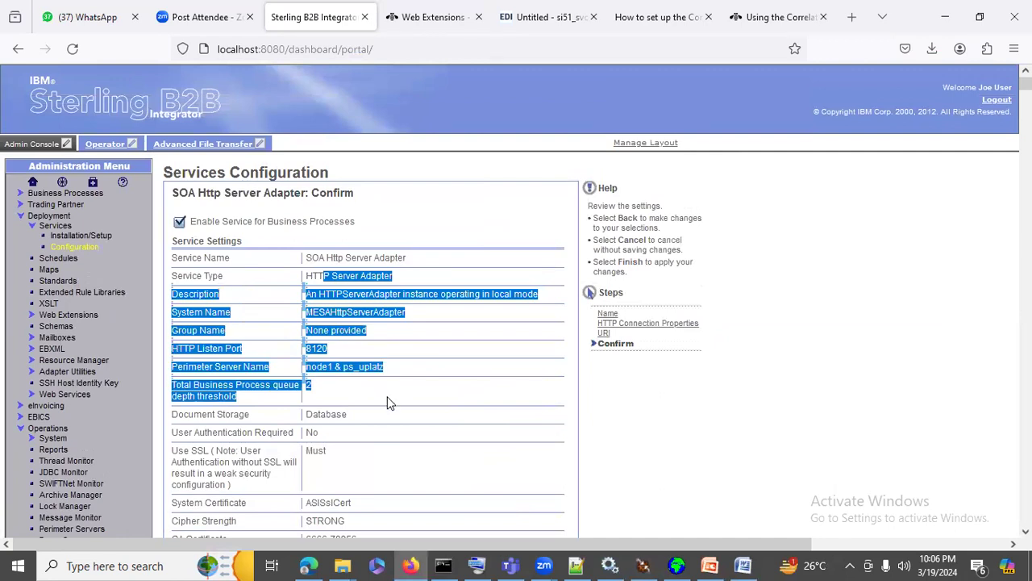
pyautogui.scroll(-6, 387, 401)
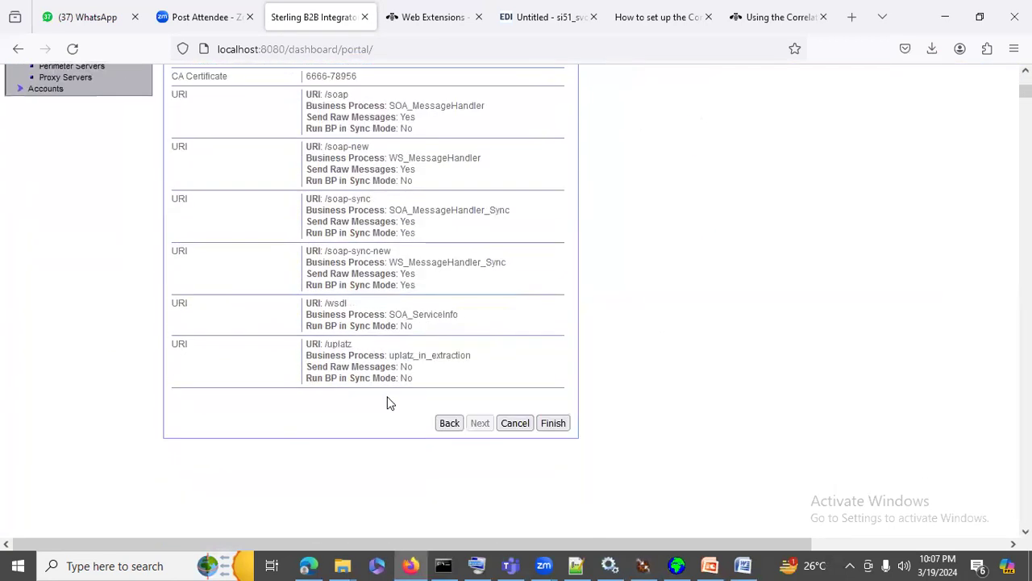
pyautogui.click(544, 424)
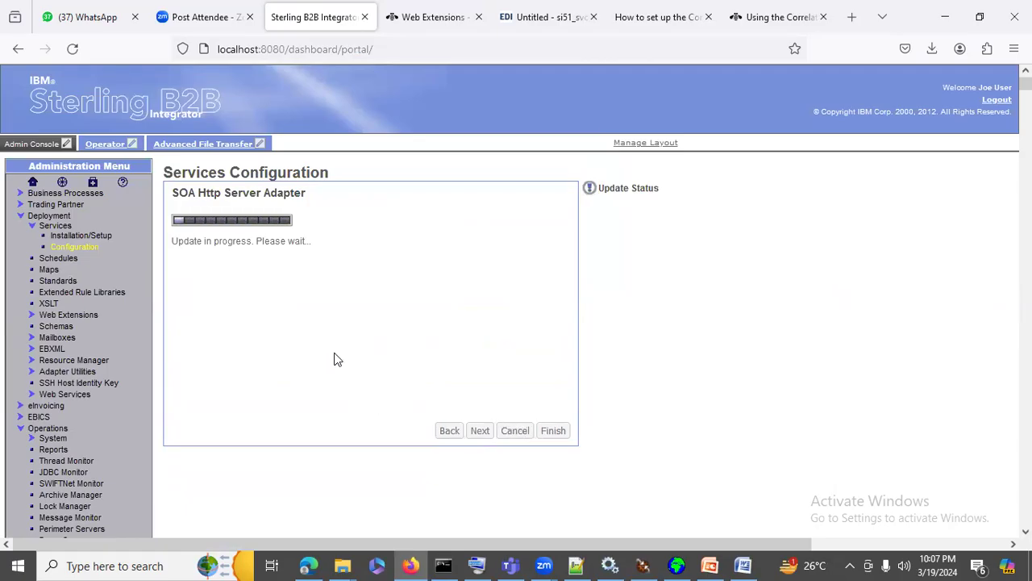
pyautogui.tripleClick(195, 243)
pyautogui.doubleClick(194, 244)
pyautogui.doubleClick(195, 243)
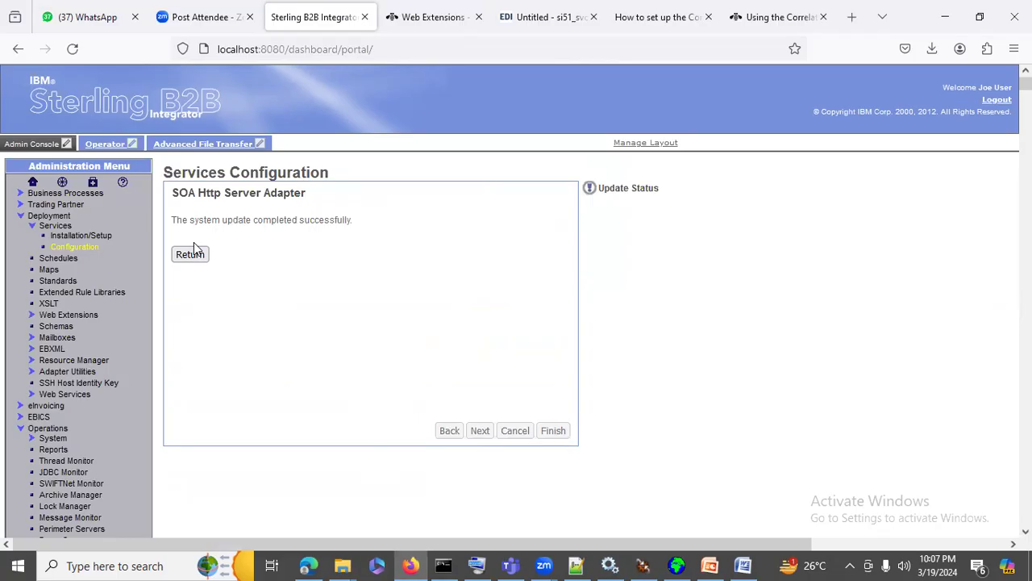
# Open the system Troubleshooter and check the perimeter server status, looking at the state of ps_uplatz
pyautogui.scroll(-3, 87, 387)
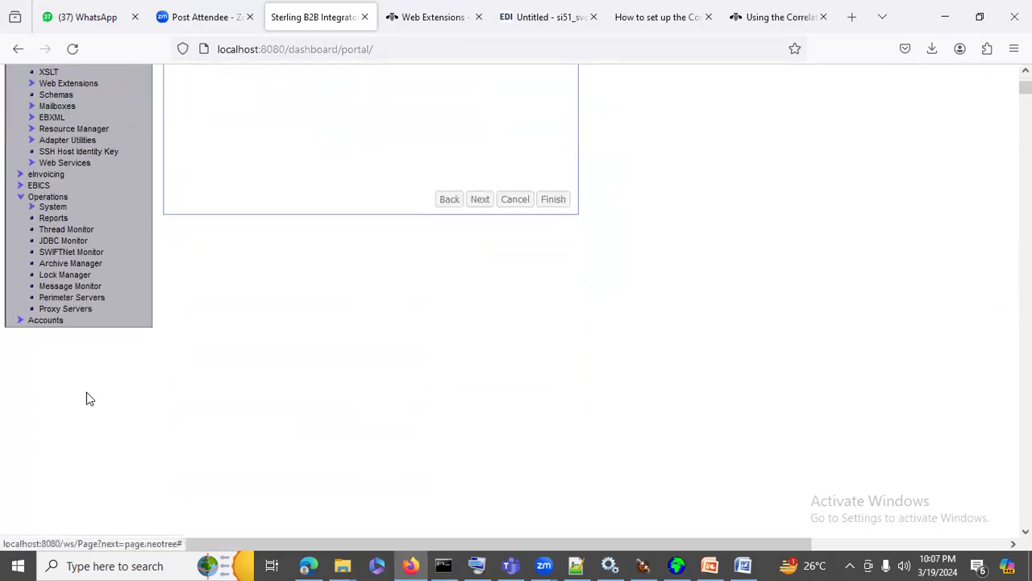
pyautogui.scroll(1, 65, 267)
pyautogui.click(55, 286)
pyautogui.click(69, 300)
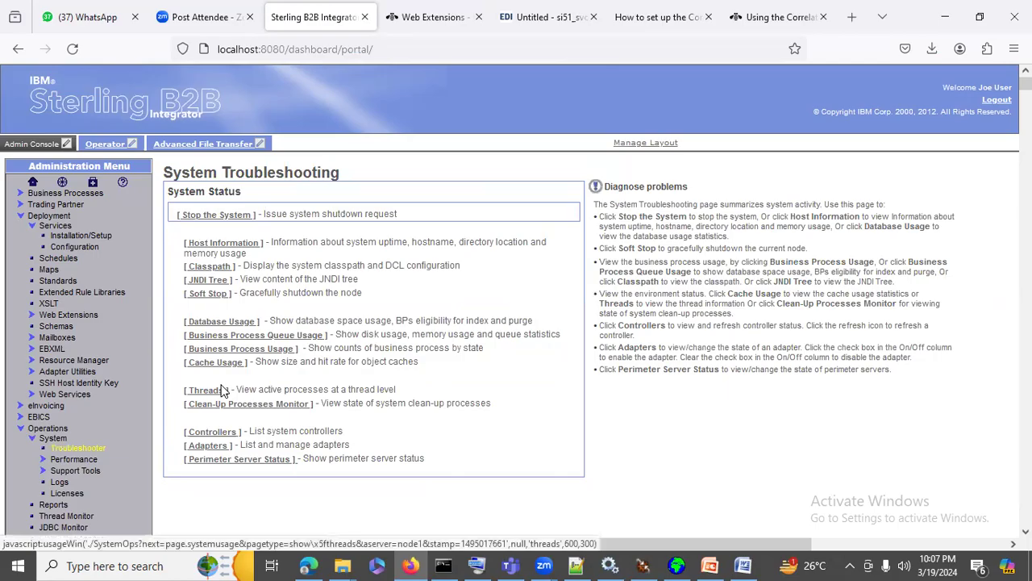
pyautogui.click(282, 460)
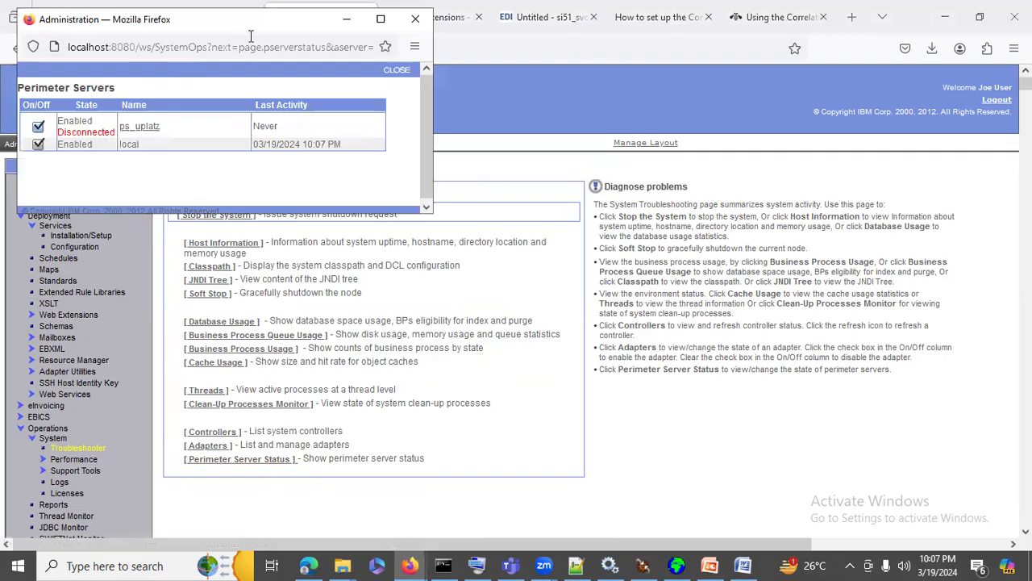
pyautogui.moveTo(281, 22); pyautogui.dragTo(313, 63)
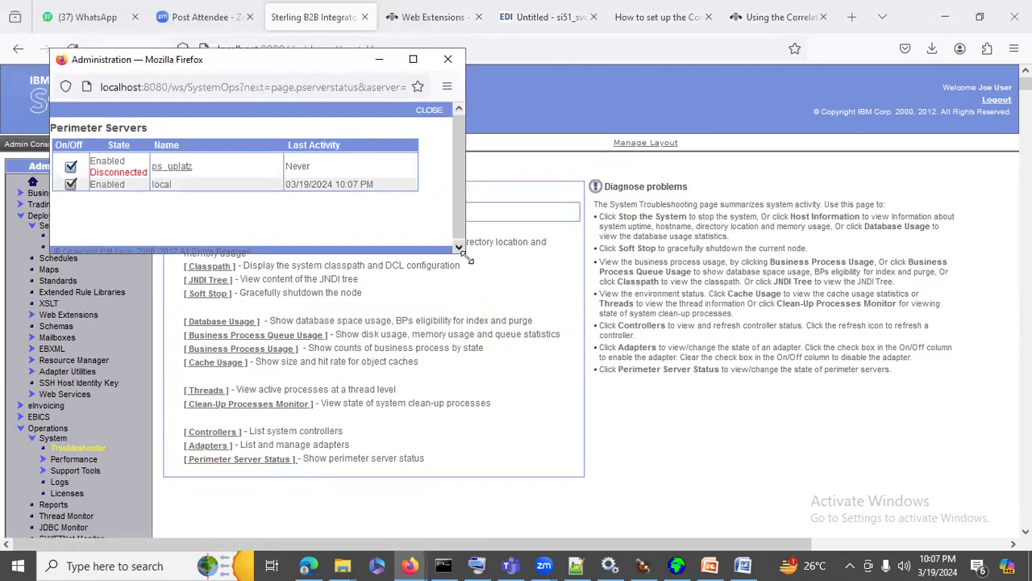
pyautogui.moveTo(467, 271); pyautogui.dragTo(484, 311)
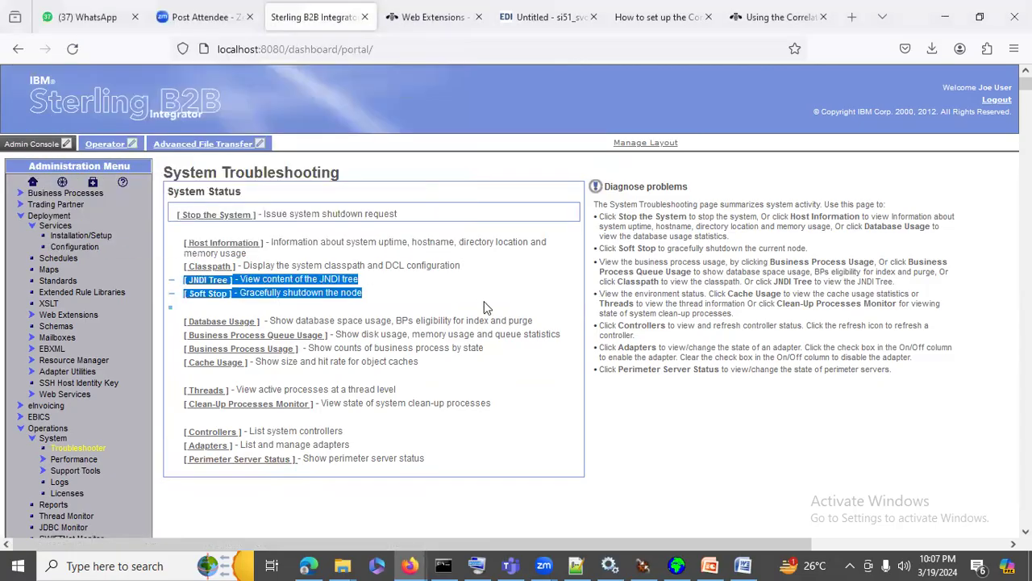
pyautogui.click(277, 468)
pyautogui.moveTo(102, 164); pyautogui.dragTo(131, 171)
pyautogui.click(137, 172)
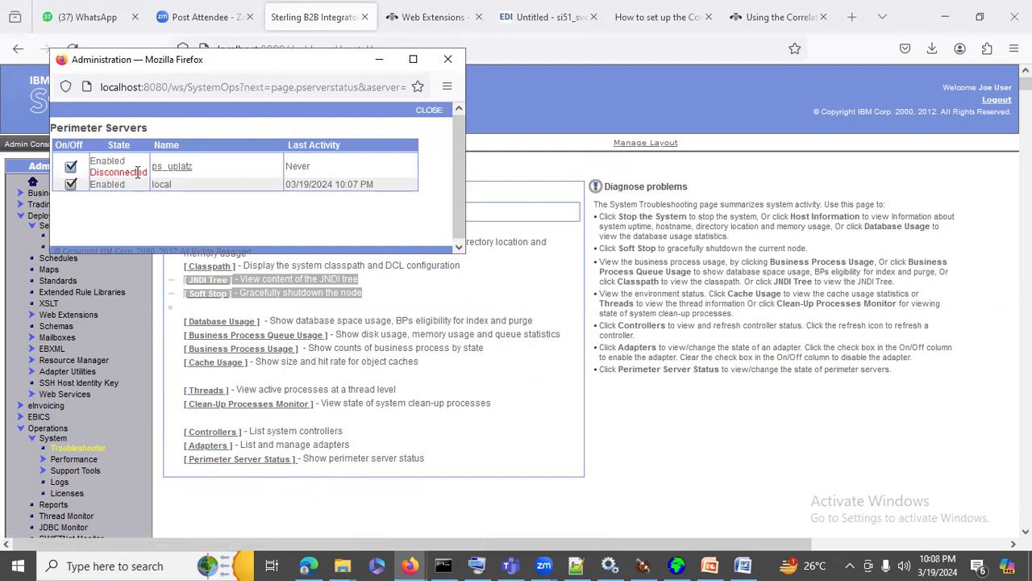
# View the configuration details of ps_uplatz, compare with the local perimeter server entry, and close the status windows
pyautogui.click(184, 167)
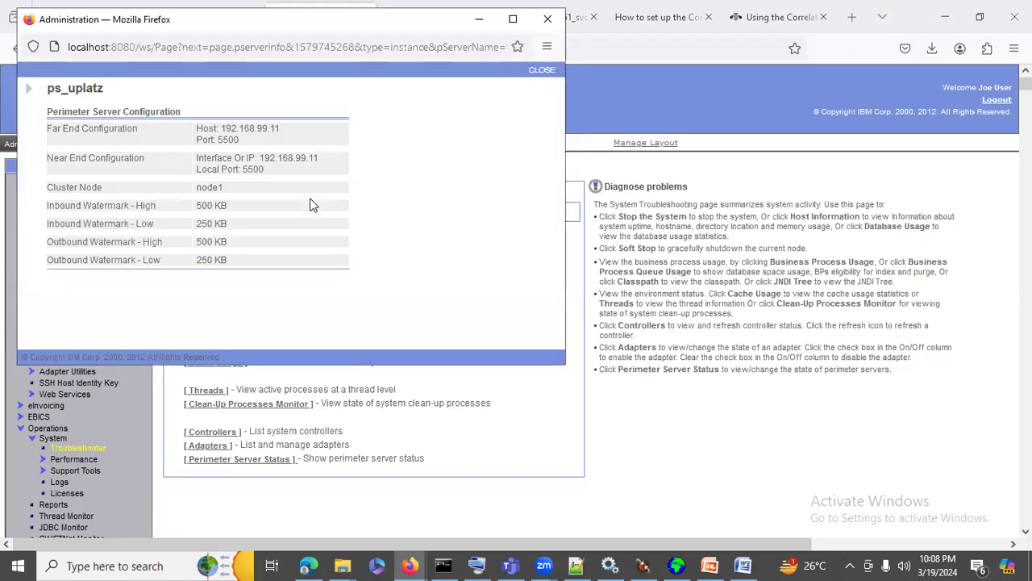
pyautogui.click(542, 72)
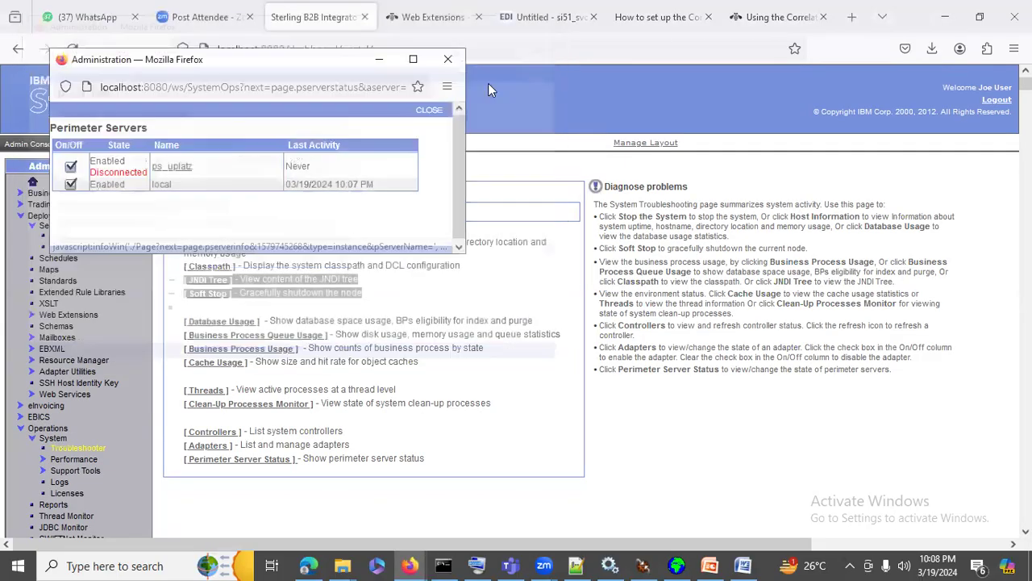
pyautogui.moveTo(154, 183); pyautogui.dragTo(169, 184)
pyautogui.click(211, 189)
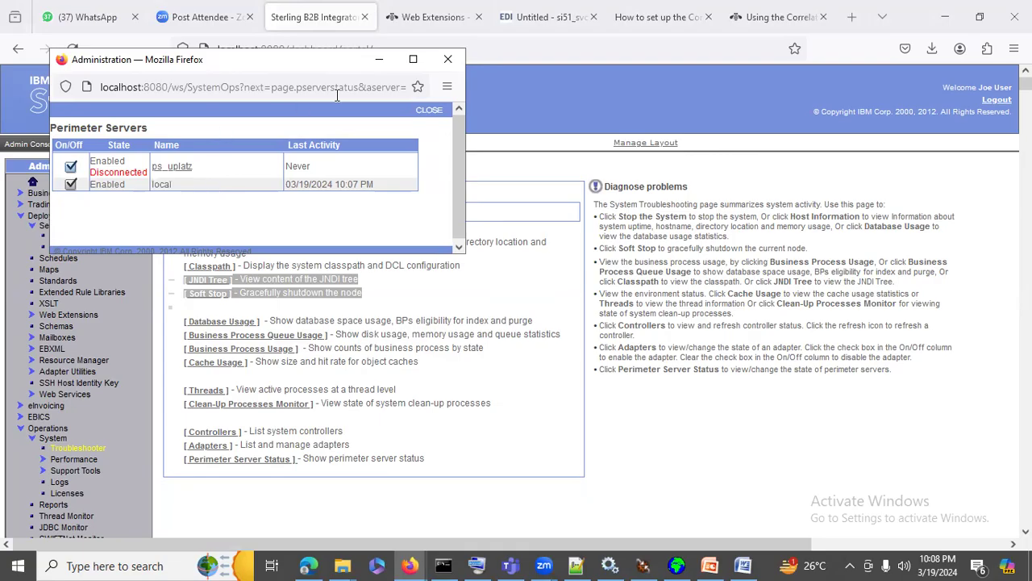
pyautogui.click(430, 112)
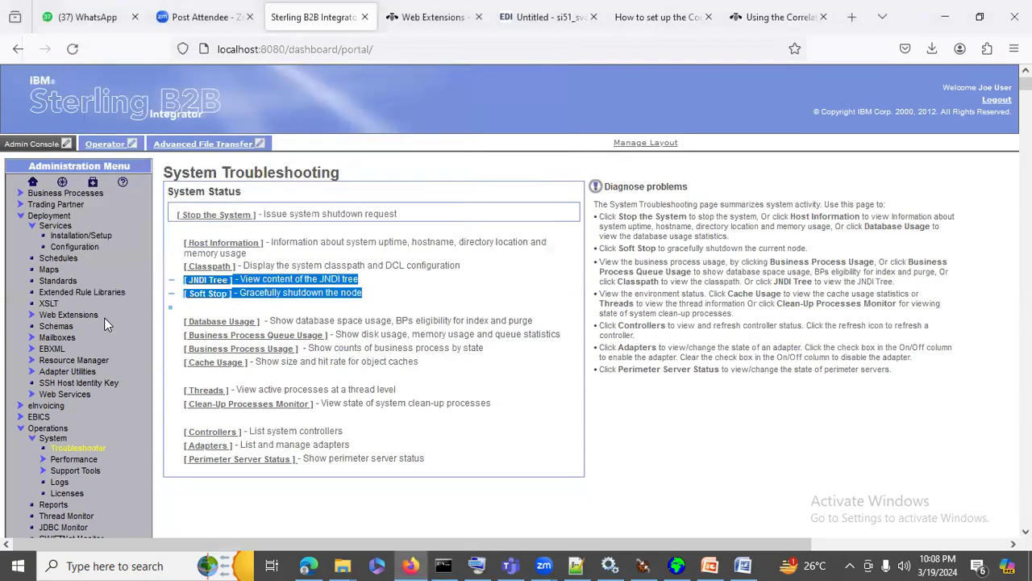
# Open the ps_uplatz perimeter server's configuration to check its host and port settings, and leave it without saving
pyautogui.scroll(-3, 104, 318)
pyautogui.click(96, 429)
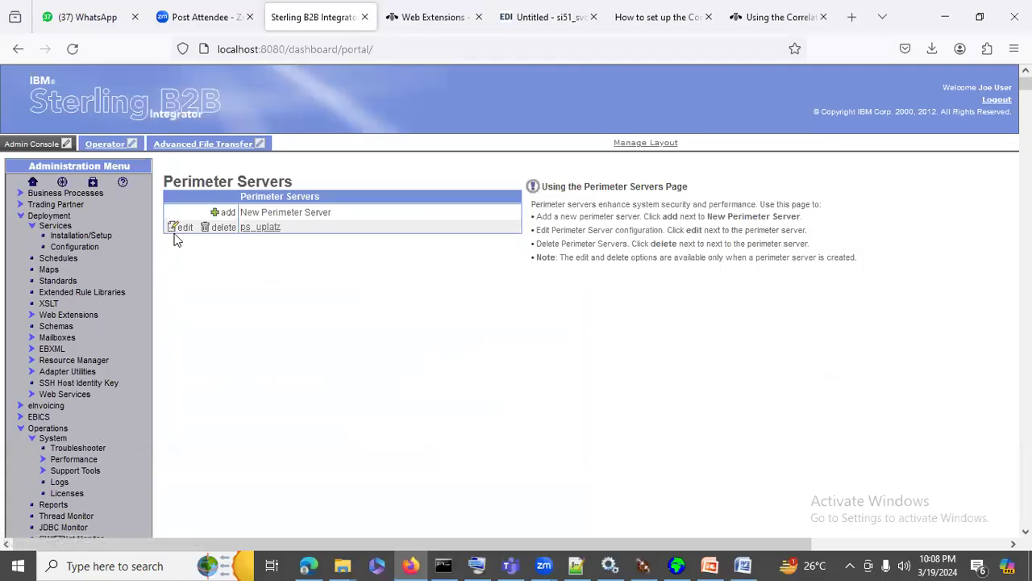
pyautogui.click(181, 225)
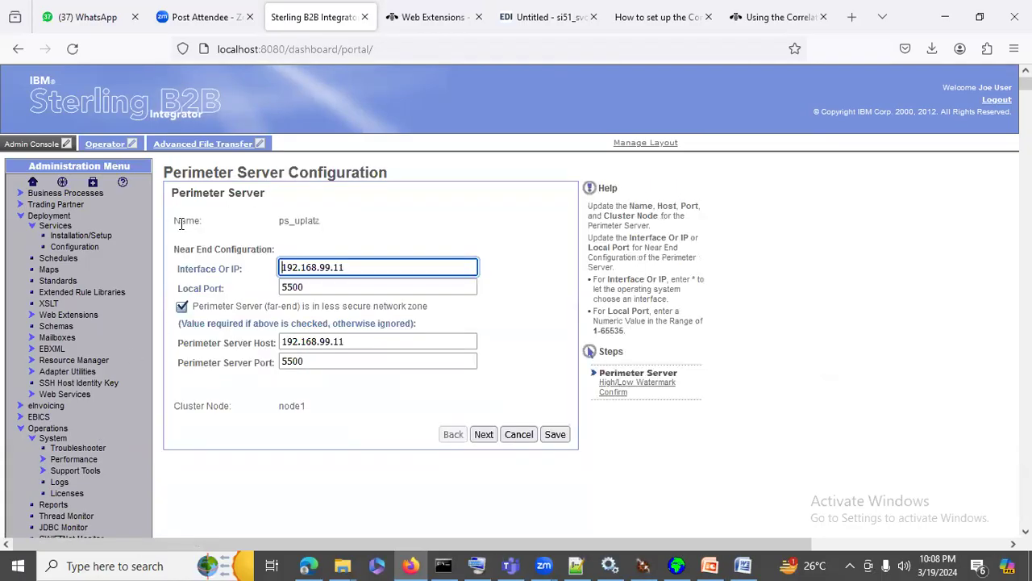
pyautogui.click(509, 435)
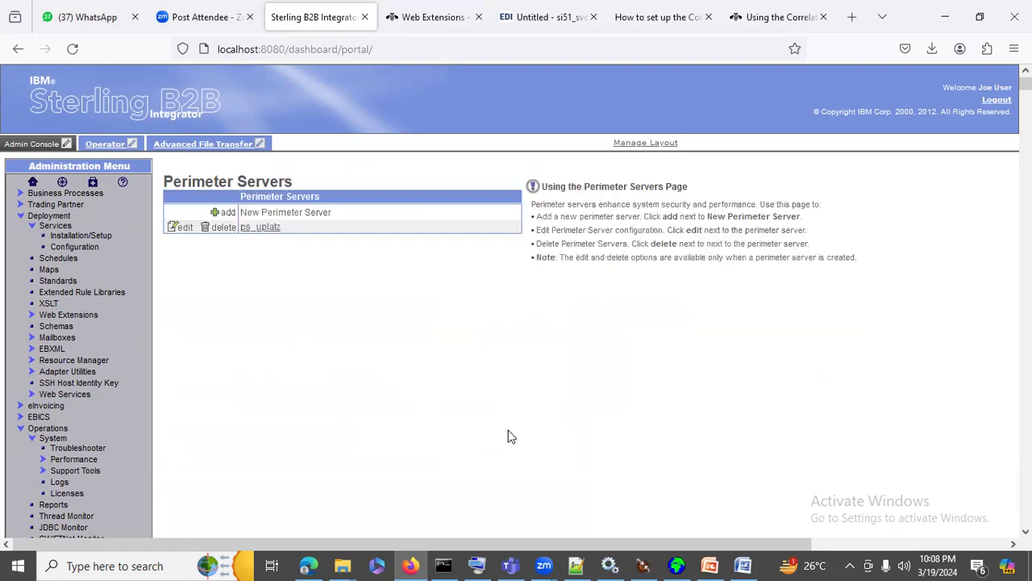
# Switch to the PowerPoint presentation, look through its last perimeter server slides, and bring up the Perimeter Server Structure slide show
pyautogui.click(712, 565)
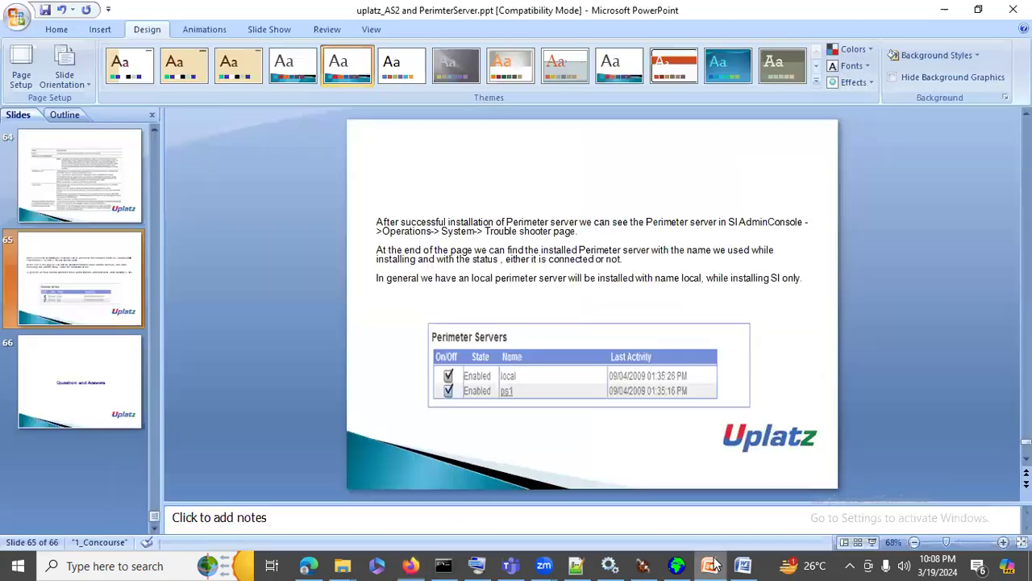
pyautogui.scroll(-1, 649, 406)
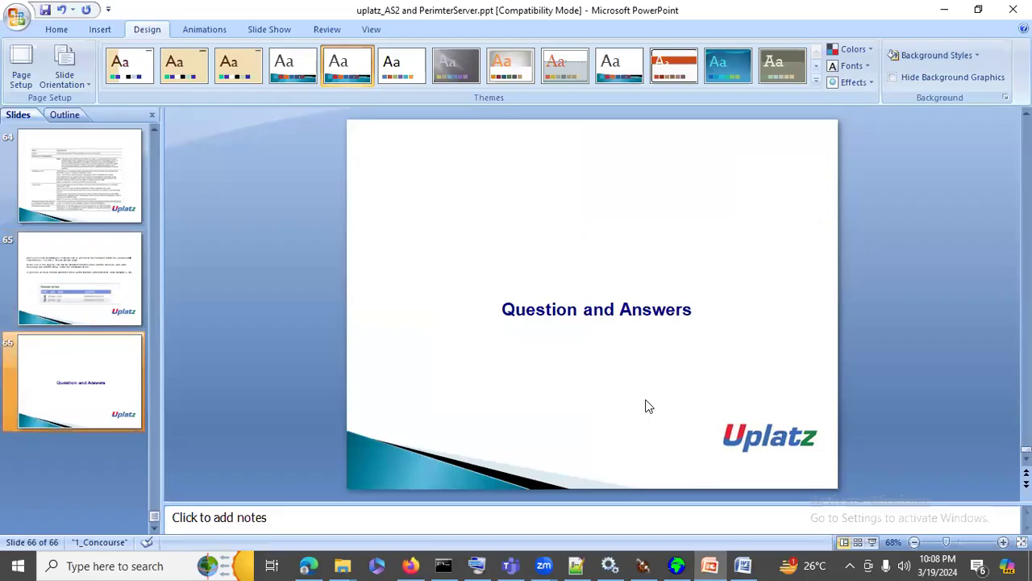
pyautogui.scroll(2, 649, 406)
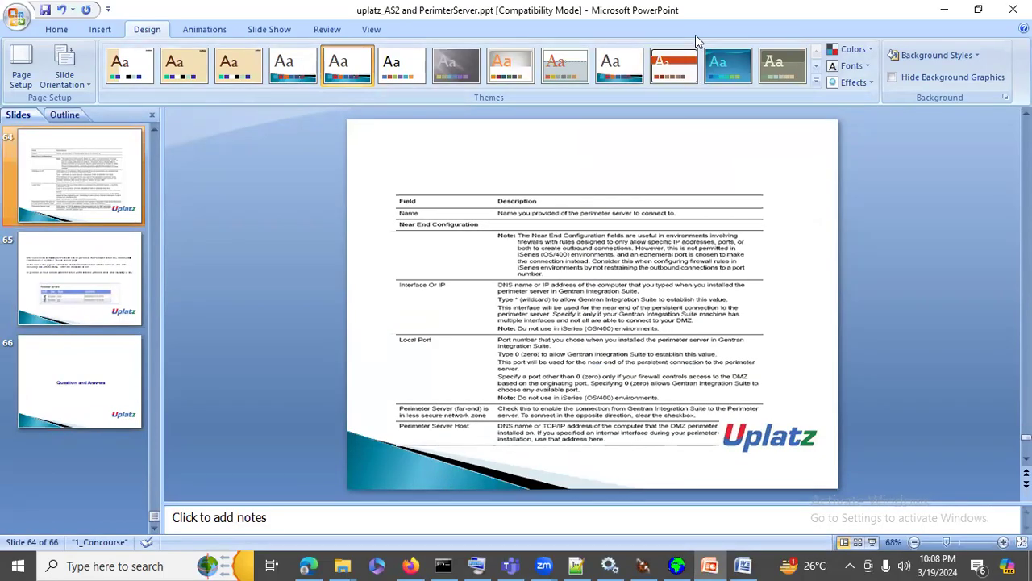
pyautogui.hotkey('alt', 'Tab')
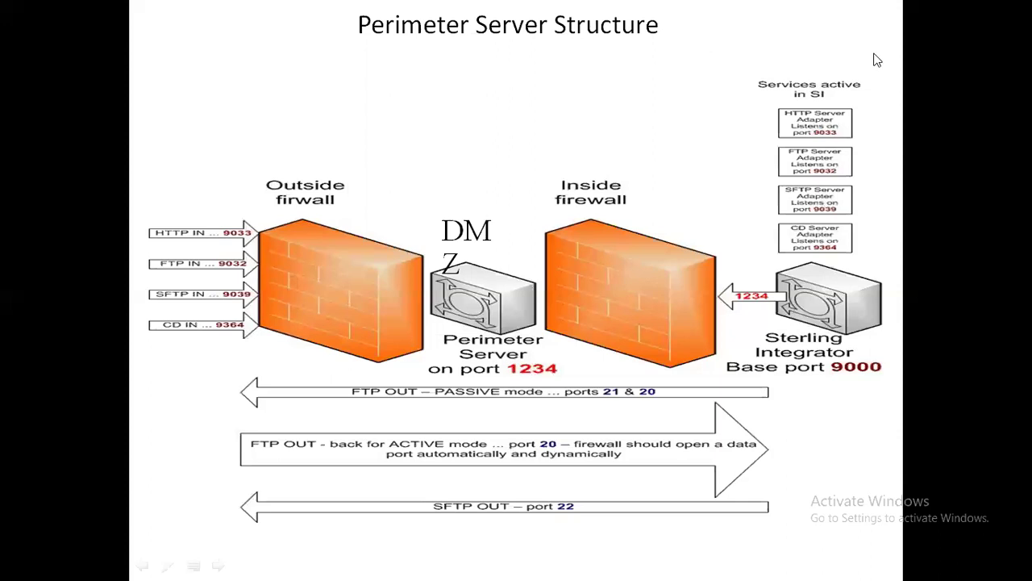